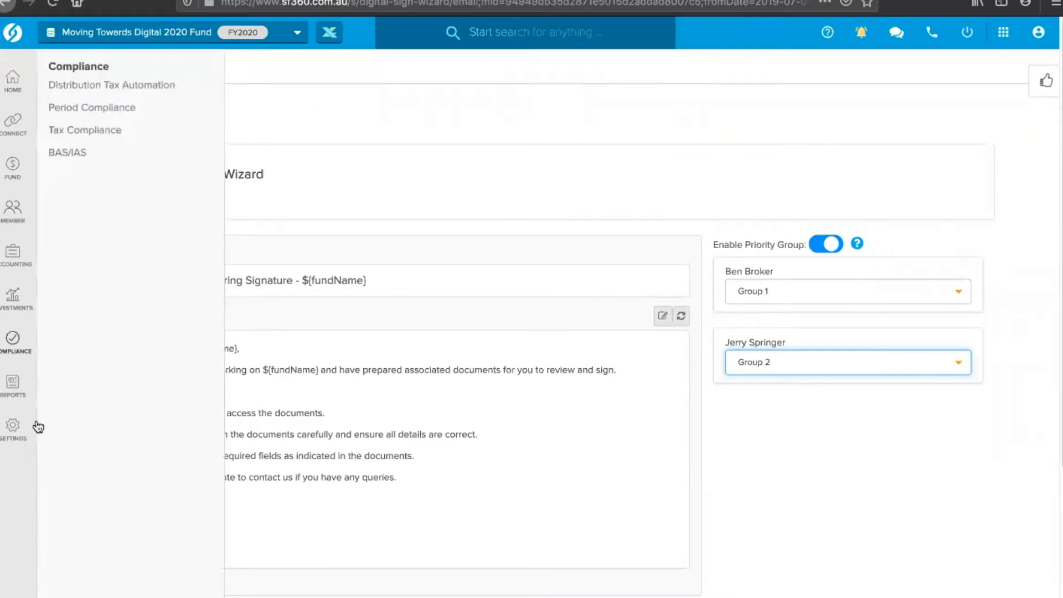
Step: Try to change the comparatives option of the ABC Accountants badge to Direct Comparison in the badge settings
{"action": "mouse_move", "coordinate": [16, 431]}
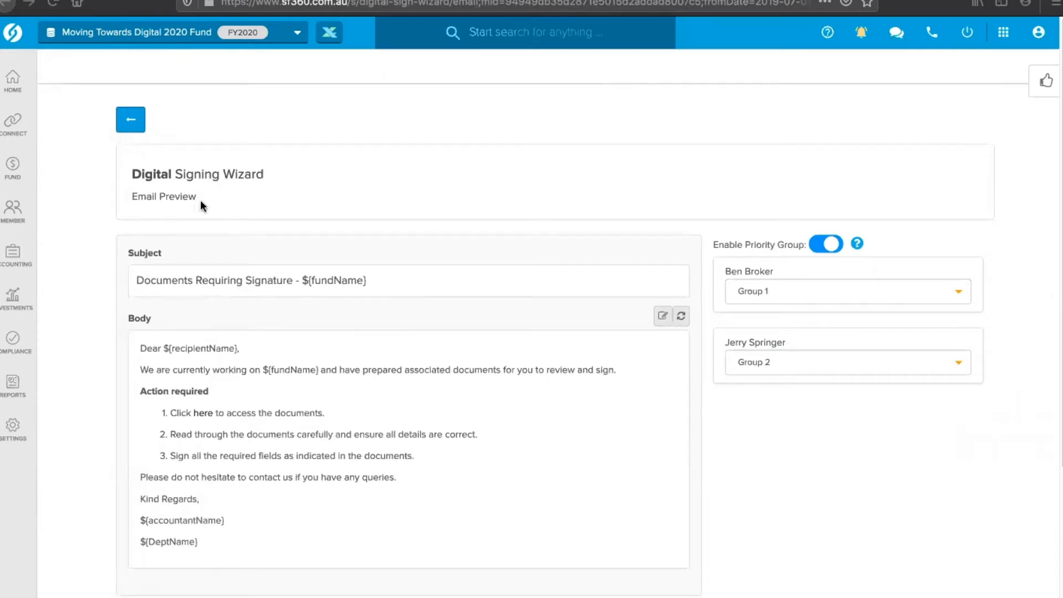
{"action": "left_click", "coordinate": [17, 428]}
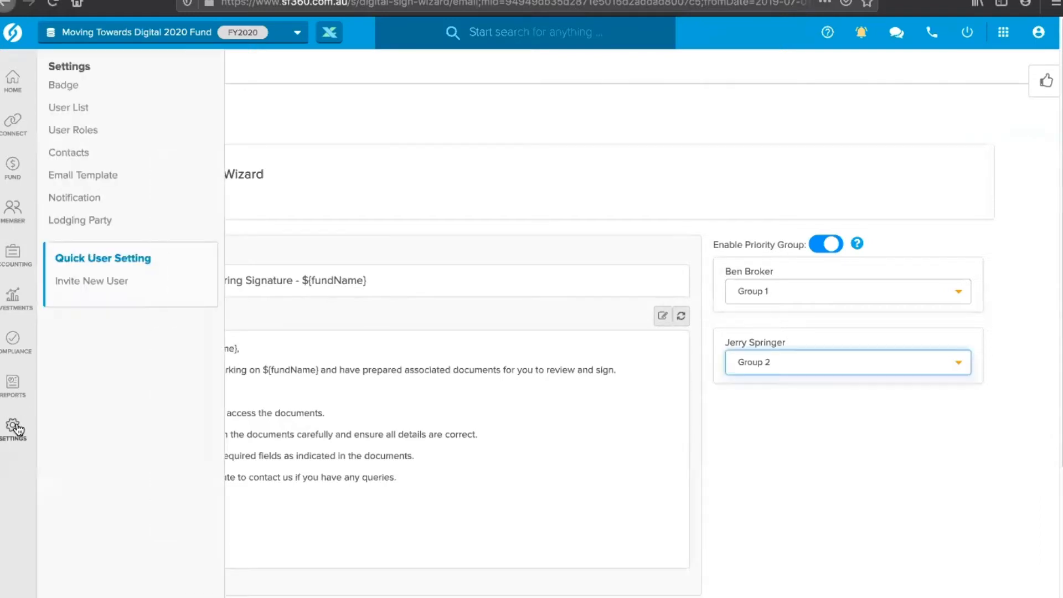
{"action": "left_click", "coordinate": [66, 85]}
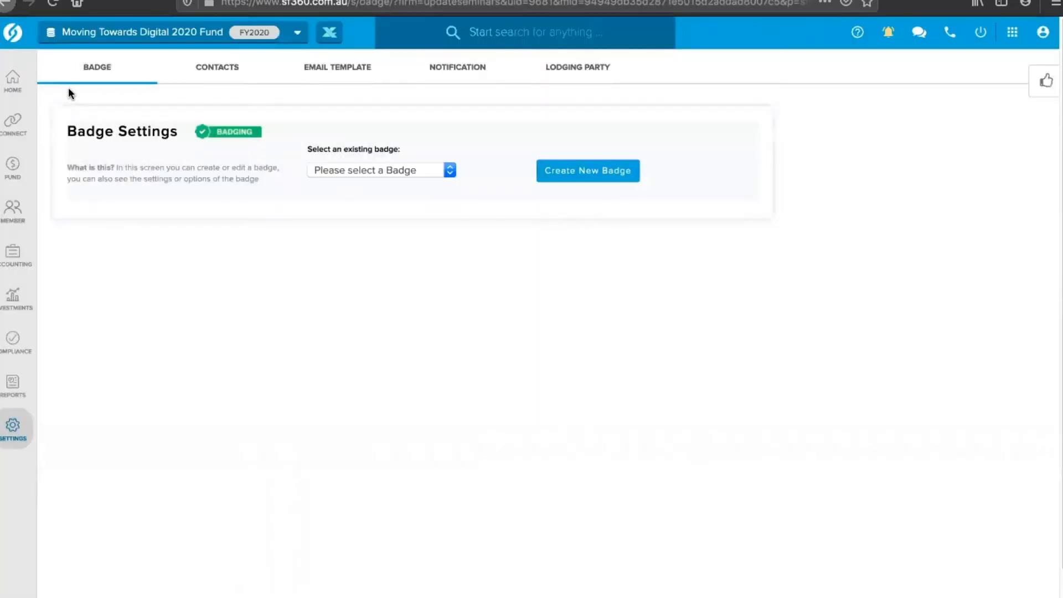
{"action": "left_click", "coordinate": [360, 171]}
{"action": "left_click", "coordinate": [372, 199]}
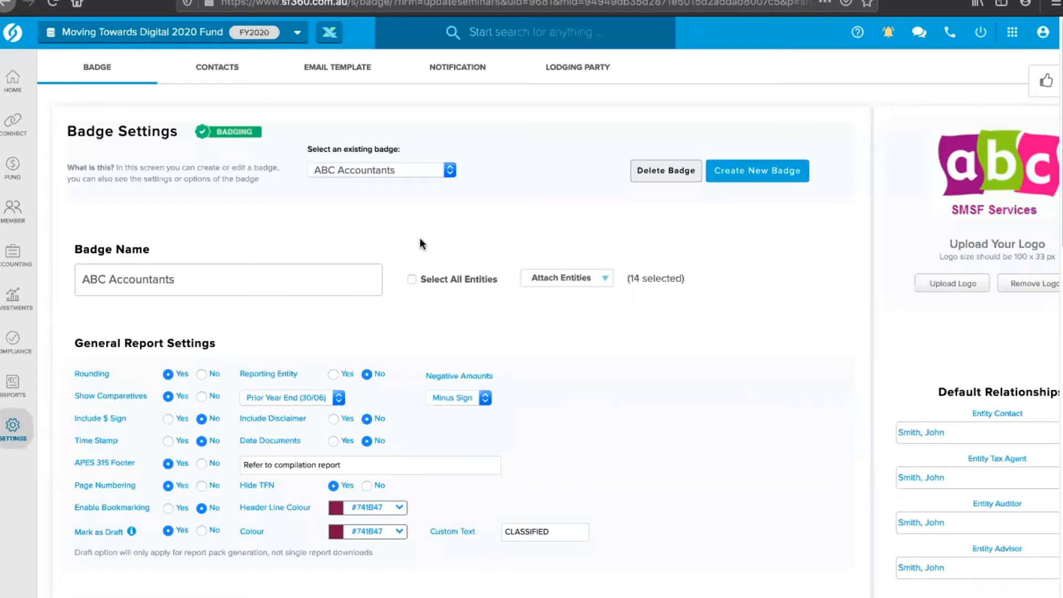
{"action": "left_click", "coordinate": [311, 396]}
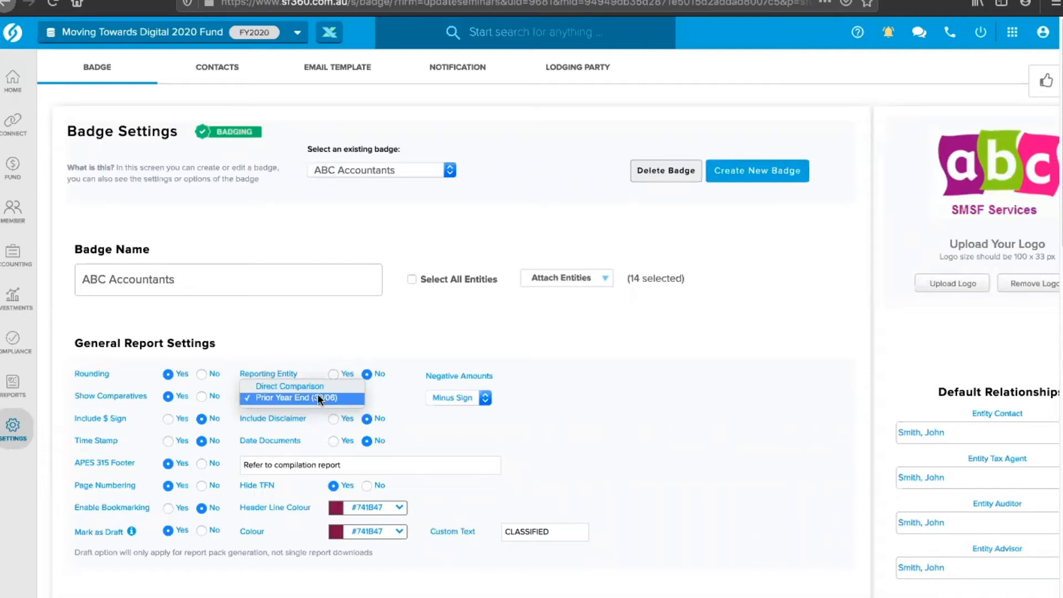
{"action": "left_click", "coordinate": [317, 387]}
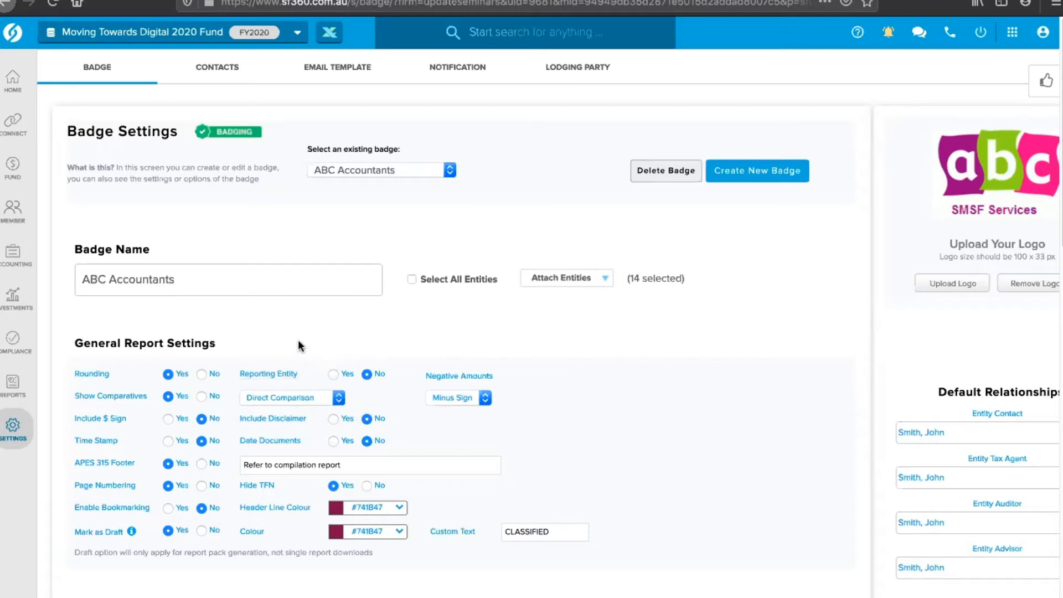
{"action": "left_click", "coordinate": [17, 390]}
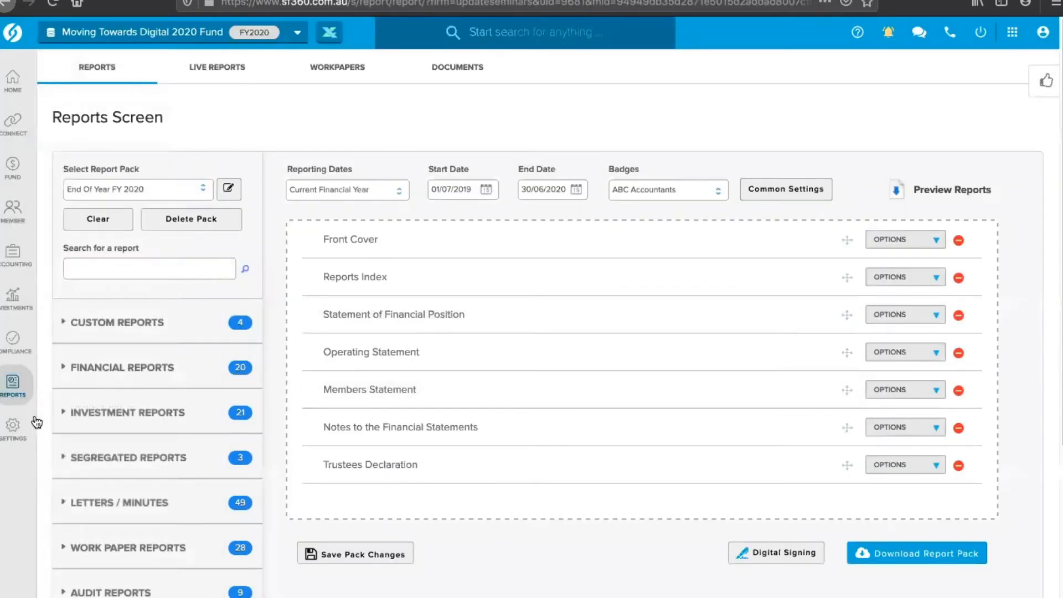
Step: Reopen the ABC Accountants badge in the badge settings and set its comparatives option to Direct Comparison
{"action": "mouse_move", "coordinate": [20, 429]}
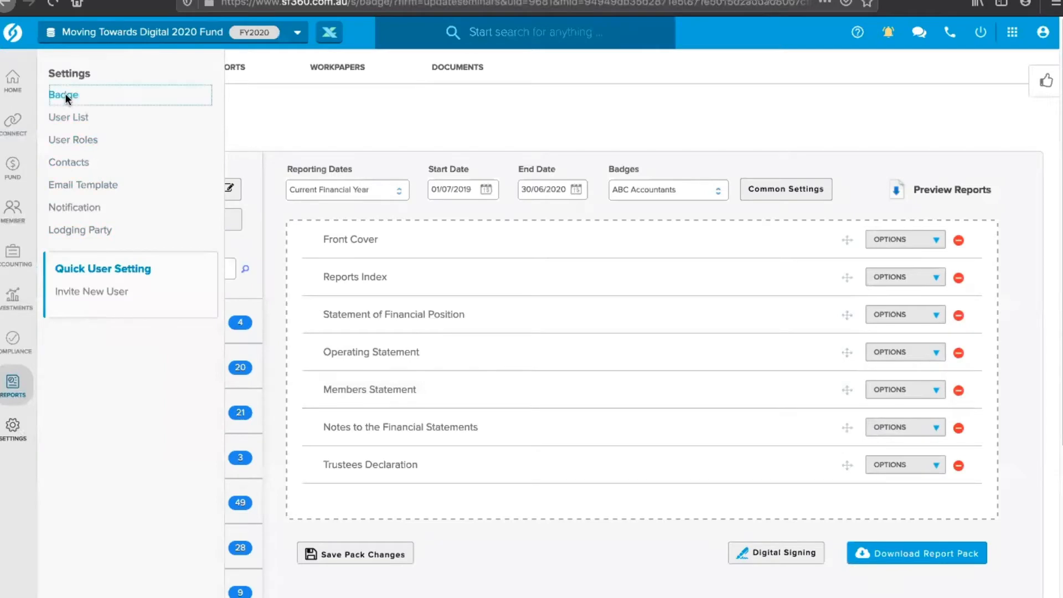
{"action": "left_click", "coordinate": [66, 96]}
{"action": "left_click", "coordinate": [401, 168]}
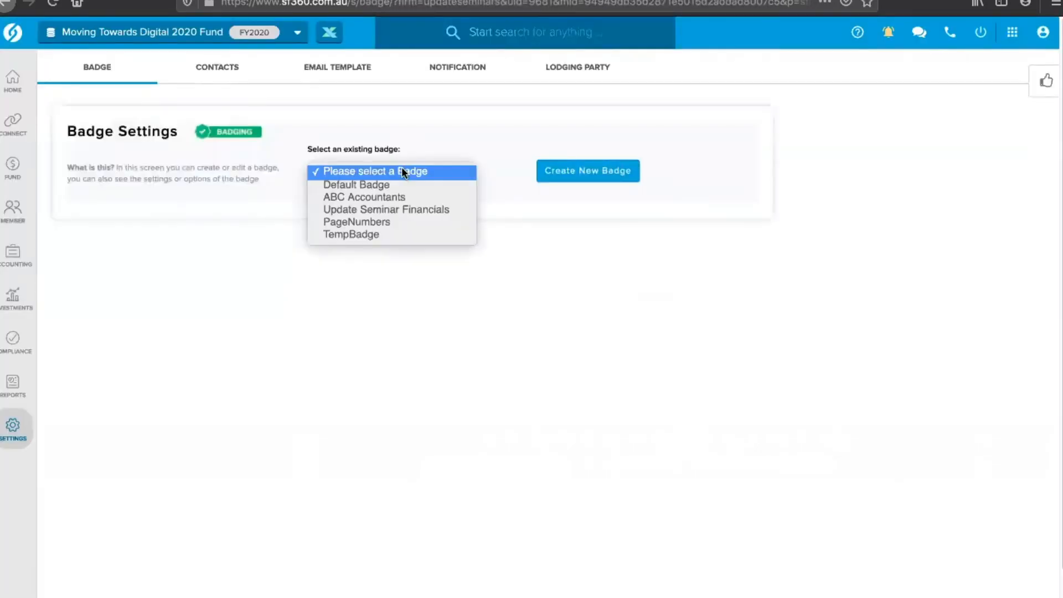
{"action": "left_click", "coordinate": [403, 198]}
{"action": "scroll", "coordinate": [486, 334], "scroll_direction": "down", "scroll_amount": 1}
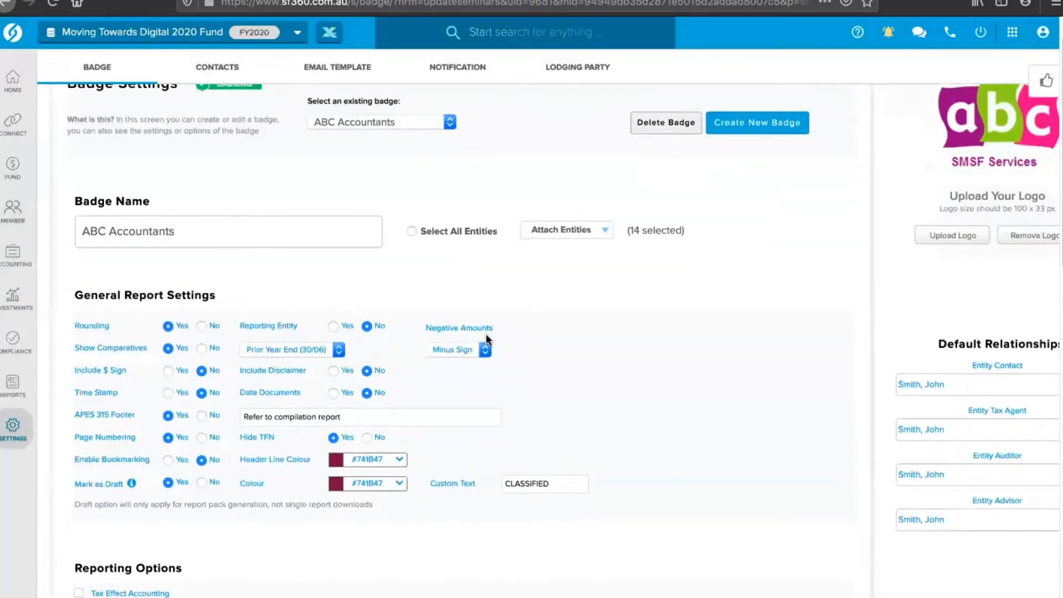
{"action": "left_click", "coordinate": [322, 351]}
{"action": "left_click", "coordinate": [319, 349]}
{"action": "left_click", "coordinate": [315, 345]}
{"action": "left_click", "coordinate": [310, 338]}
Step: Save the changes to the ABC Accountants badge and go to the Reports screen
{"action": "scroll", "coordinate": [302, 440], "scroll_direction": "down", "scroll_amount": 10}
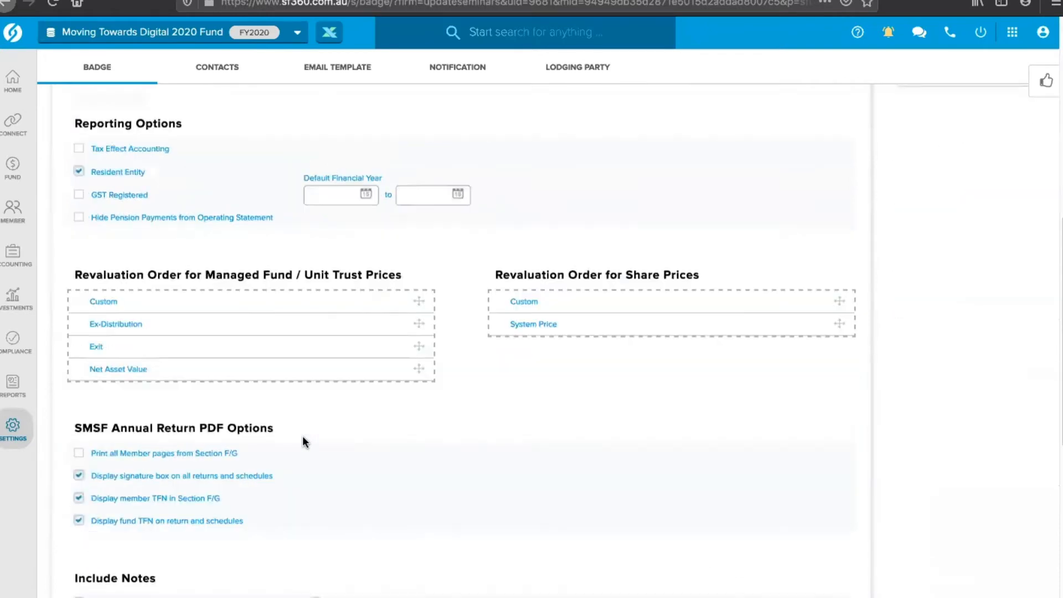
{"action": "scroll", "coordinate": [303, 439], "scroll_direction": "down", "scroll_amount": 6}
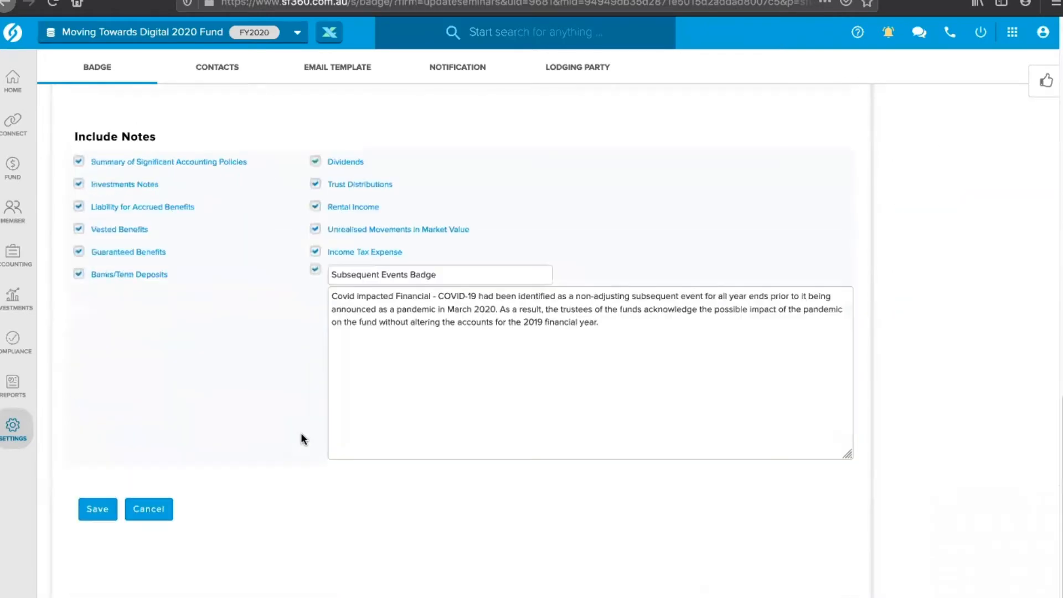
{"action": "left_click", "coordinate": [102, 506]}
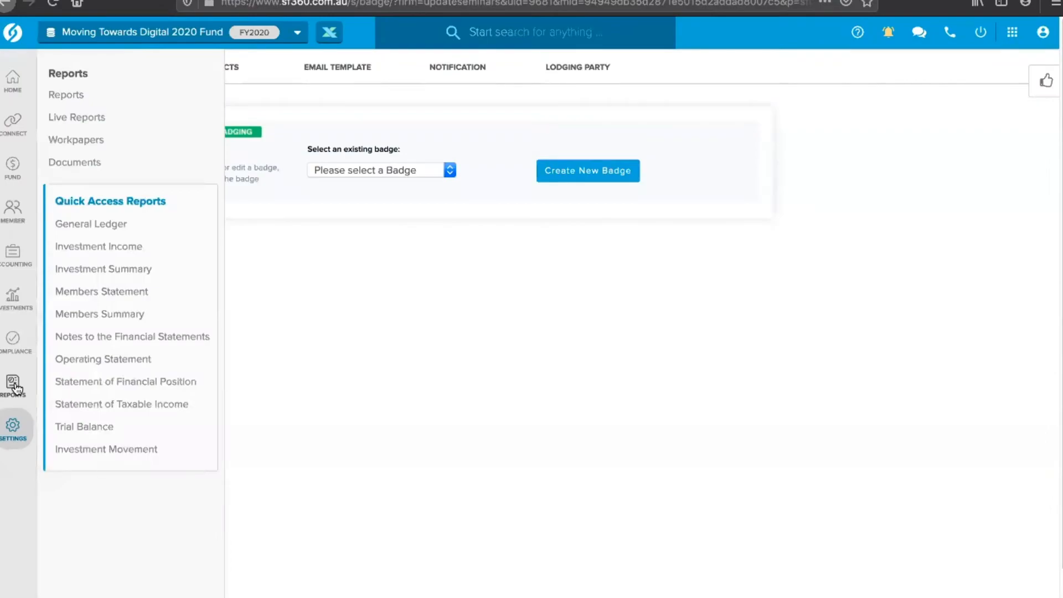
{"action": "left_click", "coordinate": [15, 388]}
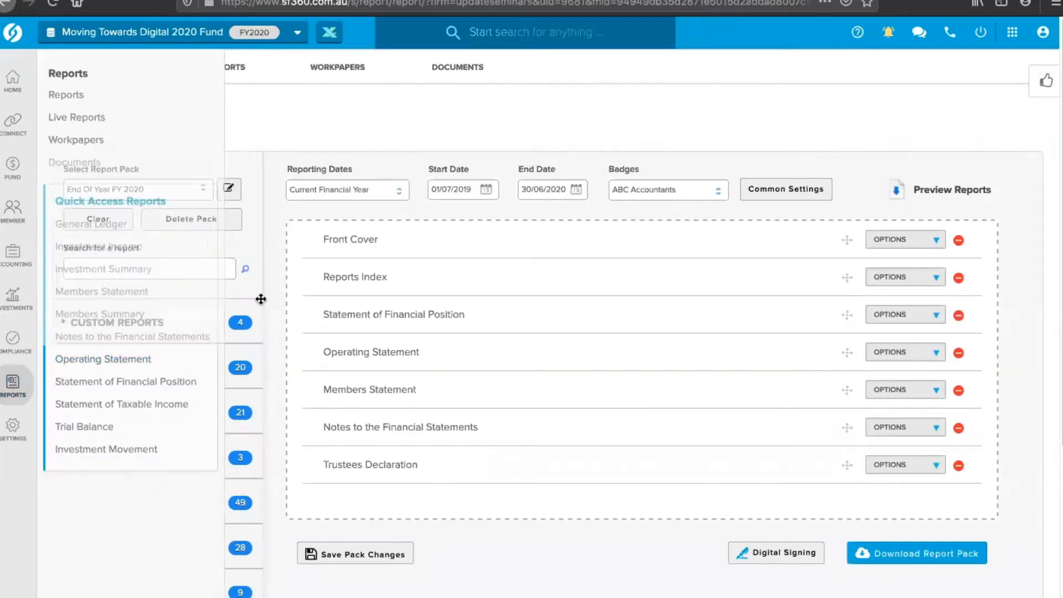
{"action": "left_click", "coordinate": [576, 190]}
{"action": "left_click", "coordinate": [583, 213]}
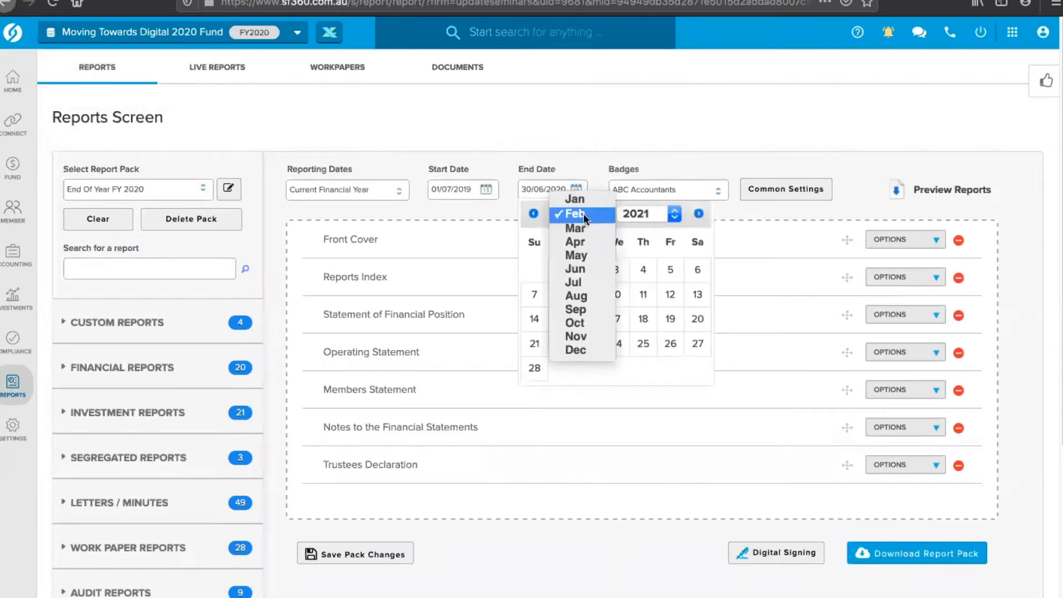
{"action": "left_click", "coordinate": [581, 225]}
{"action": "left_click", "coordinate": [641, 218]}
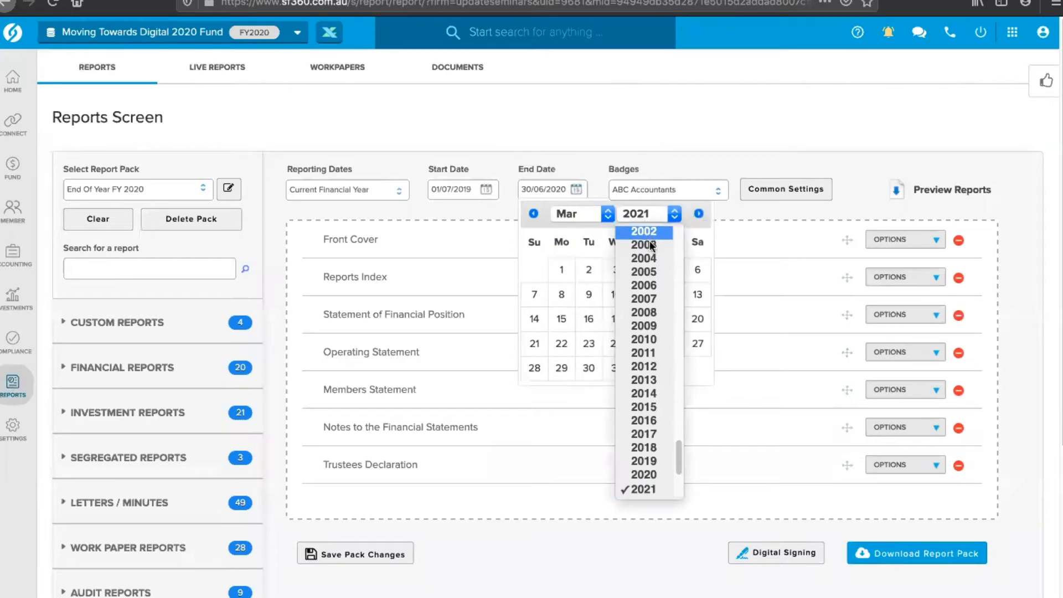
{"action": "left_click", "coordinate": [644, 473]}
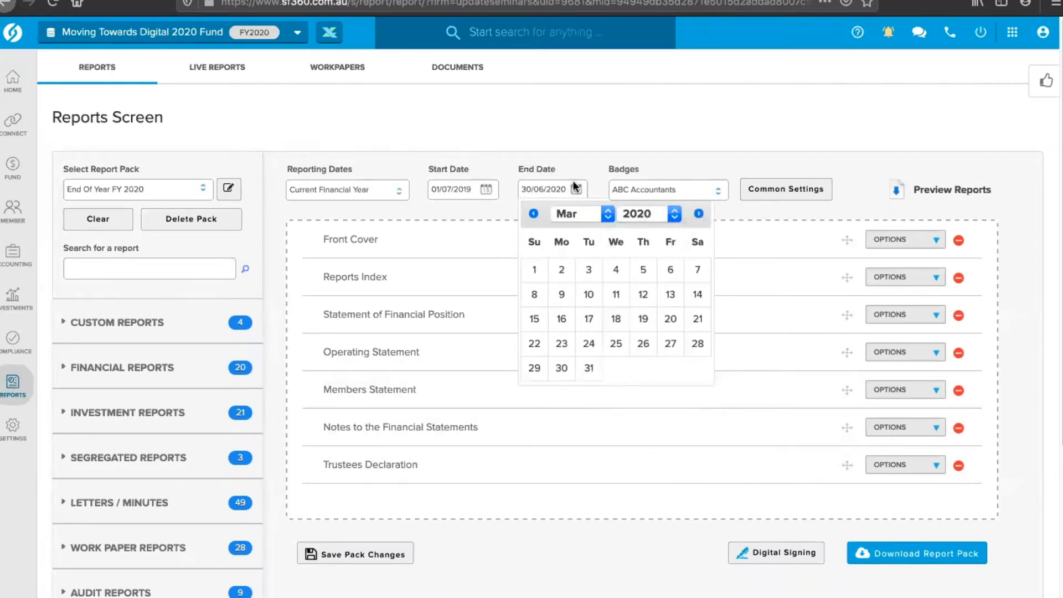
{"action": "left_click", "coordinate": [573, 158]}
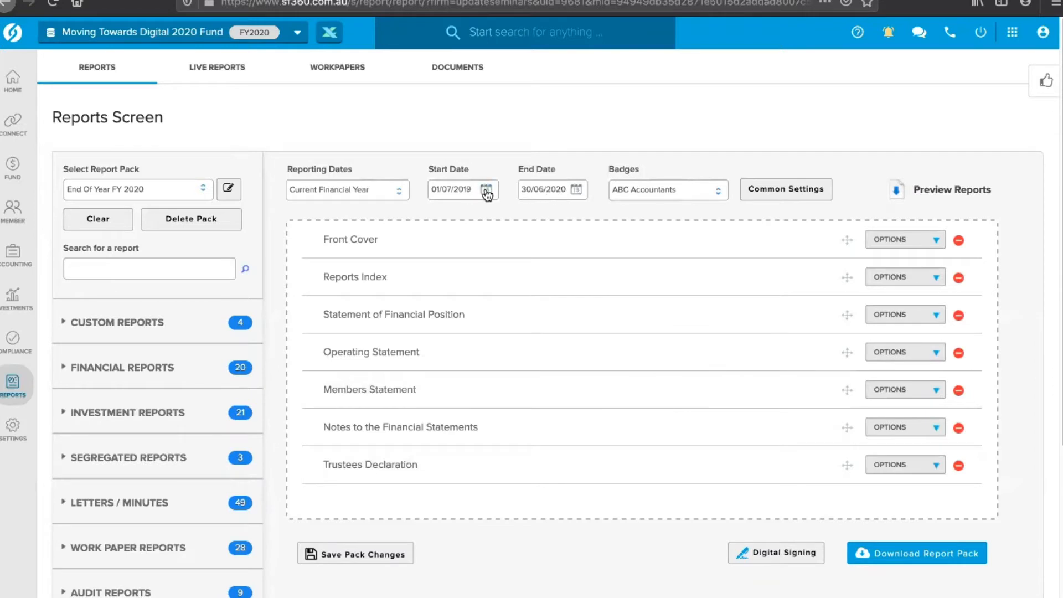
Step: Set the end date of the End Of Year FY 2020 report pack to 31/03/2020
{"action": "left_click", "coordinate": [578, 192]}
{"action": "left_click", "coordinate": [589, 216]}
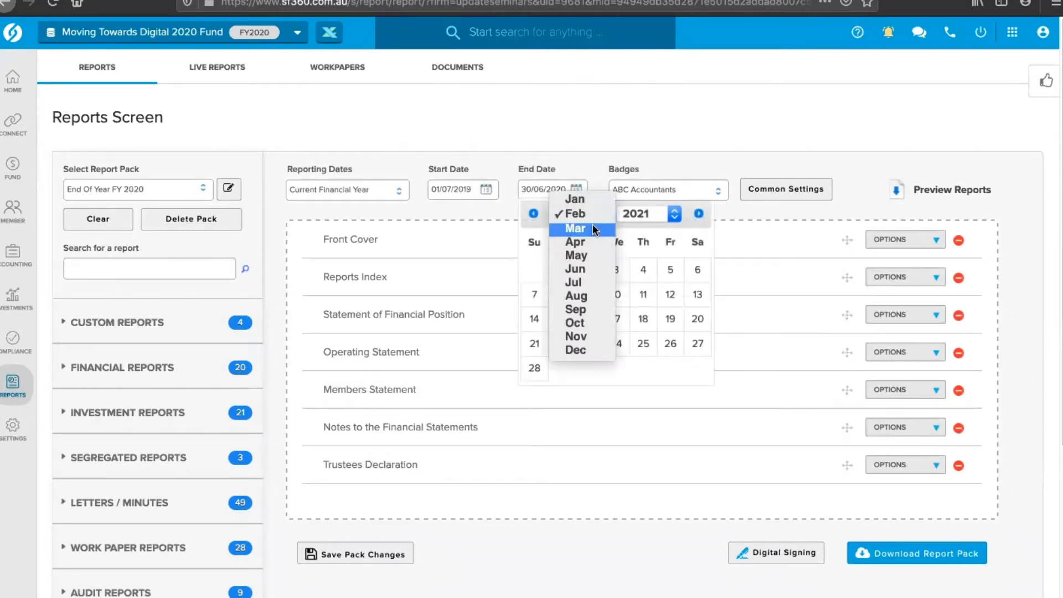
{"action": "left_click", "coordinate": [592, 227]}
{"action": "left_click", "coordinate": [636, 215]}
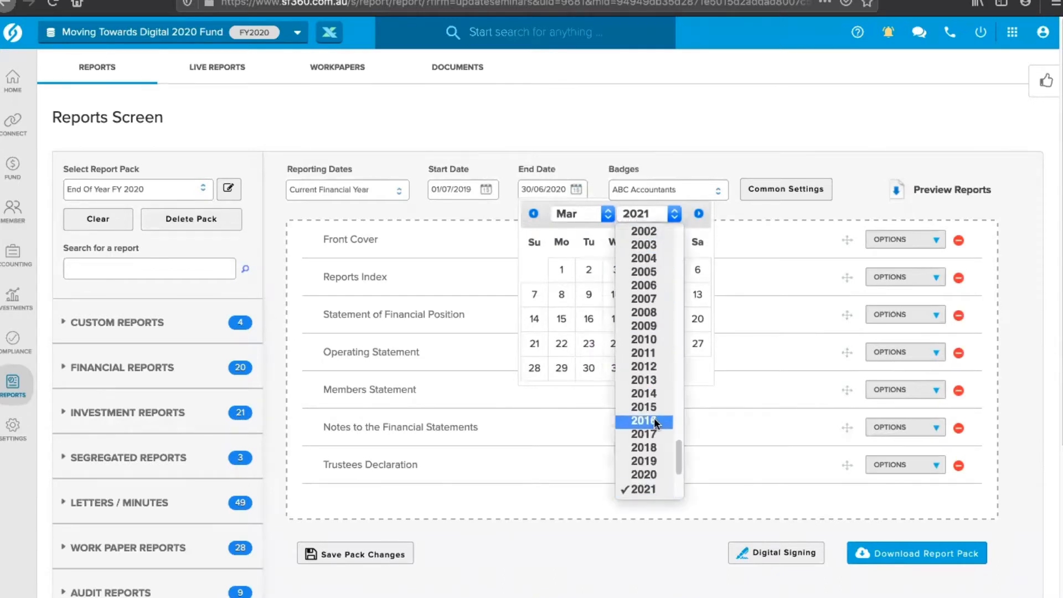
{"action": "left_click", "coordinate": [654, 472]}
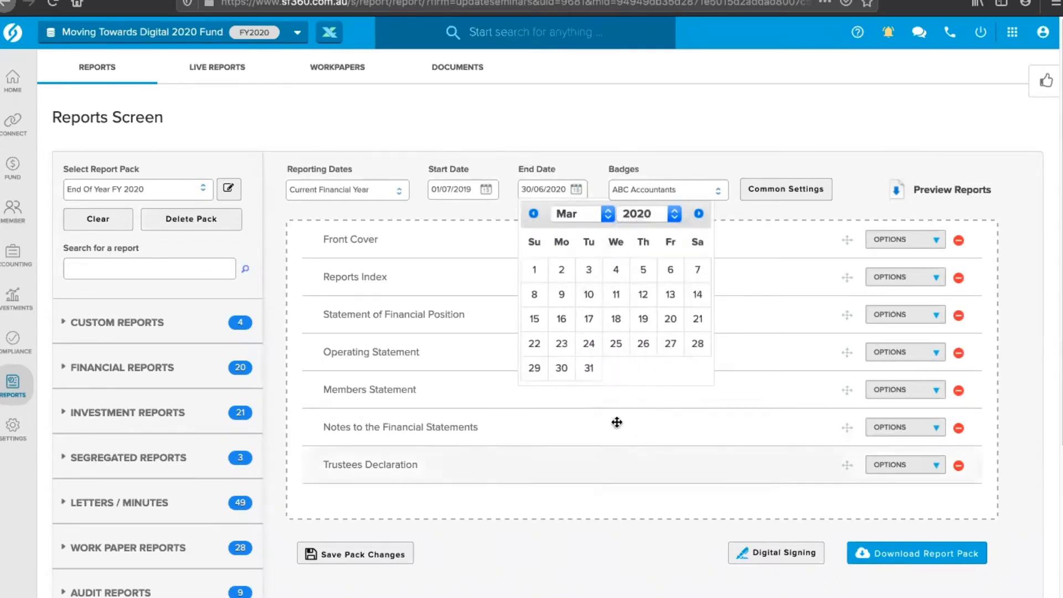
{"action": "left_click", "coordinate": [590, 370]}
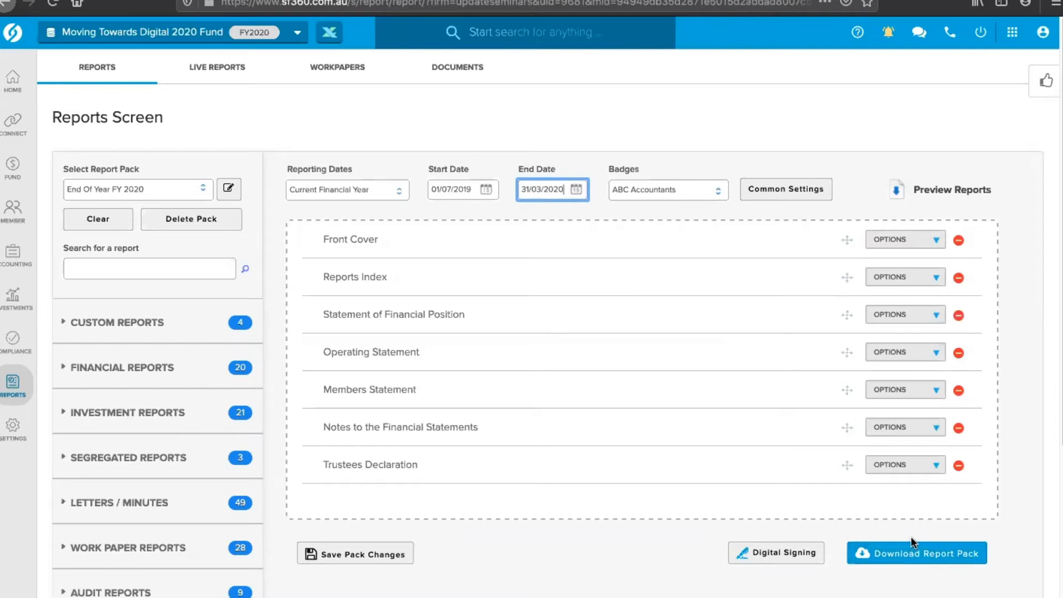
{"action": "key", "text": "Tab"}
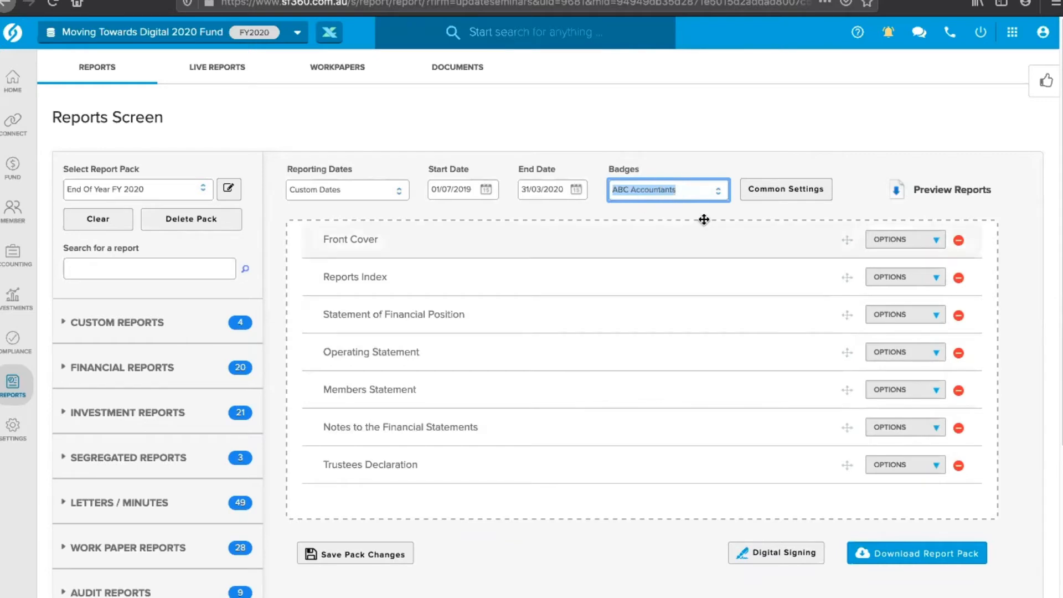
Step: Download the End Of Year FY 2020 report pack as a PDF and check the comparative columns in its Statement of Financial Position
{"action": "left_click", "coordinate": [914, 548]}
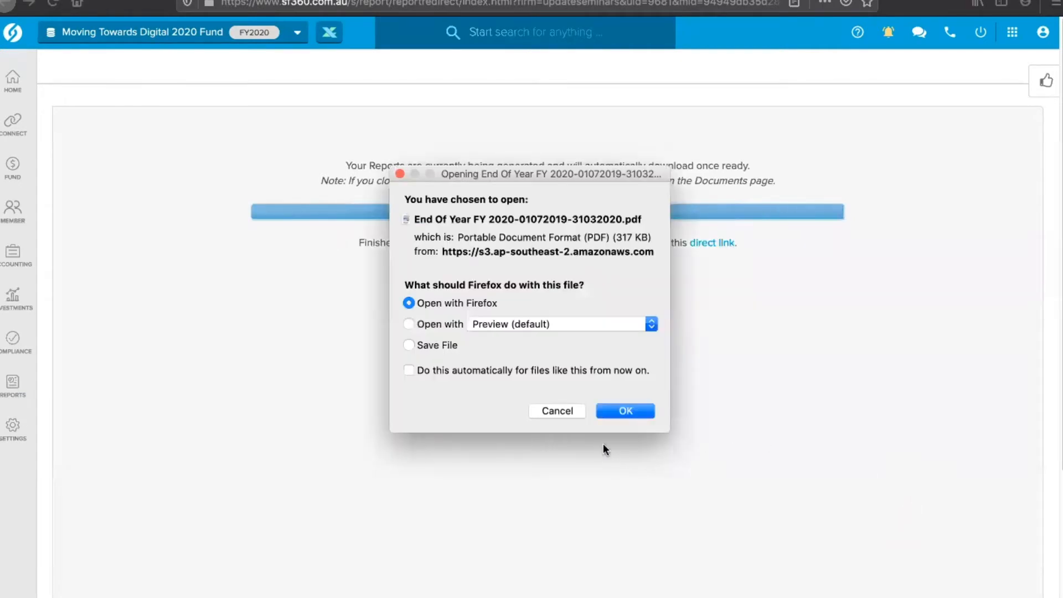
{"action": "left_click", "coordinate": [621, 411]}
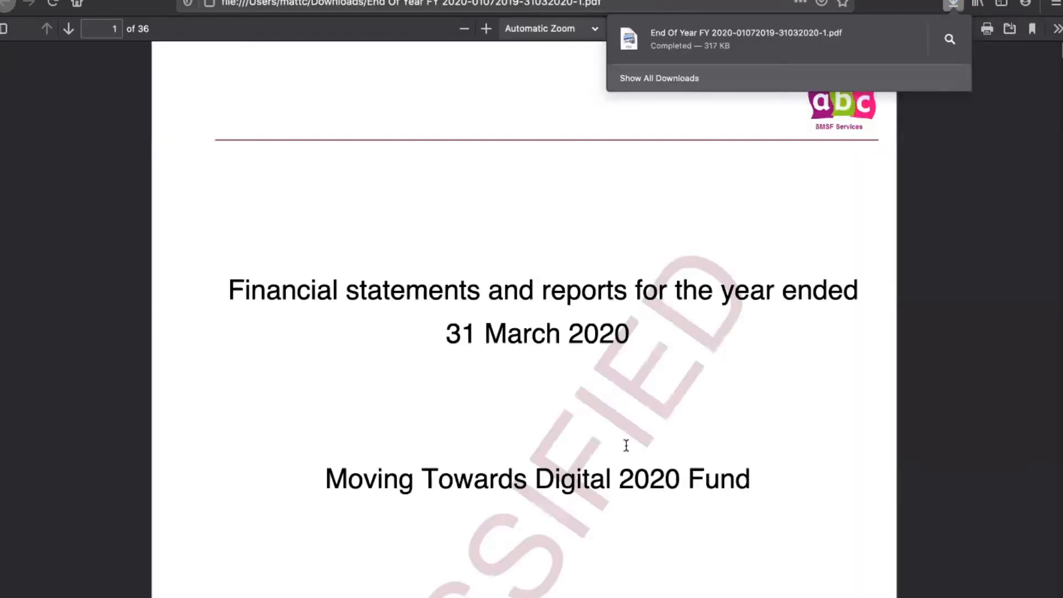
{"action": "scroll", "coordinate": [627, 441], "scroll_direction": "down", "scroll_amount": 20}
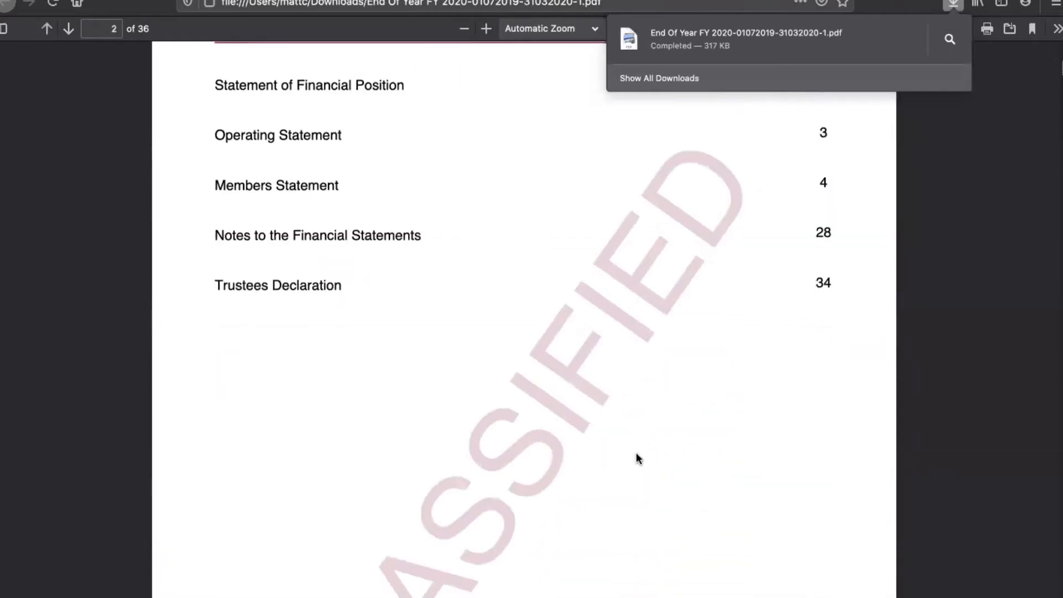
{"action": "scroll", "coordinate": [636, 450], "scroll_direction": "down", "scroll_amount": 12}
{"action": "scroll", "coordinate": [633, 453], "scroll_direction": "up", "scroll_amount": 8}
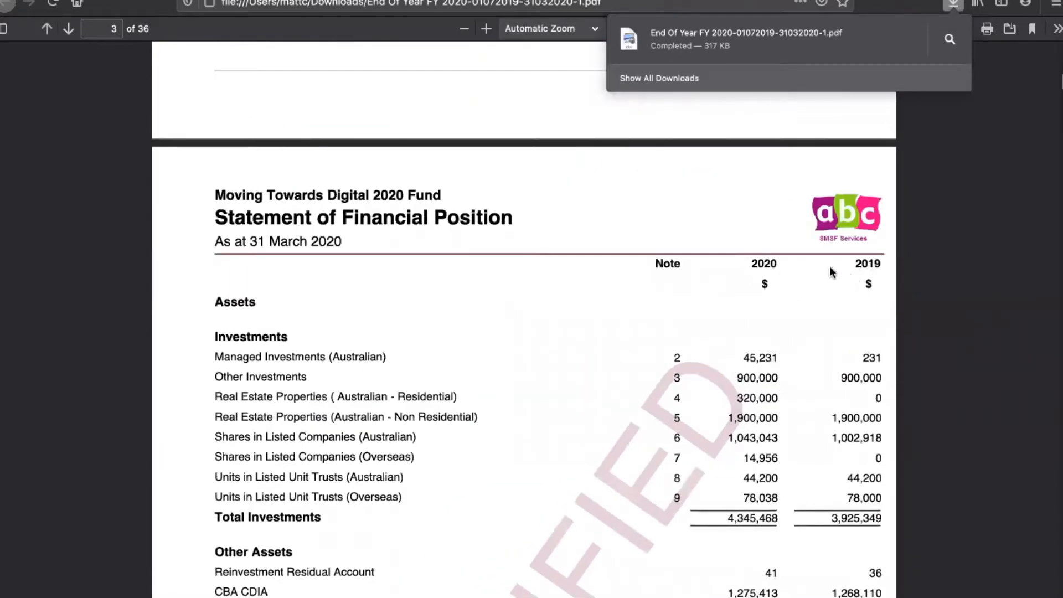
{"action": "scroll", "coordinate": [796, 396], "scroll_direction": "down", "scroll_amount": 8}
{"action": "scroll", "coordinate": [797, 401], "scroll_direction": "down", "scroll_amount": 15}
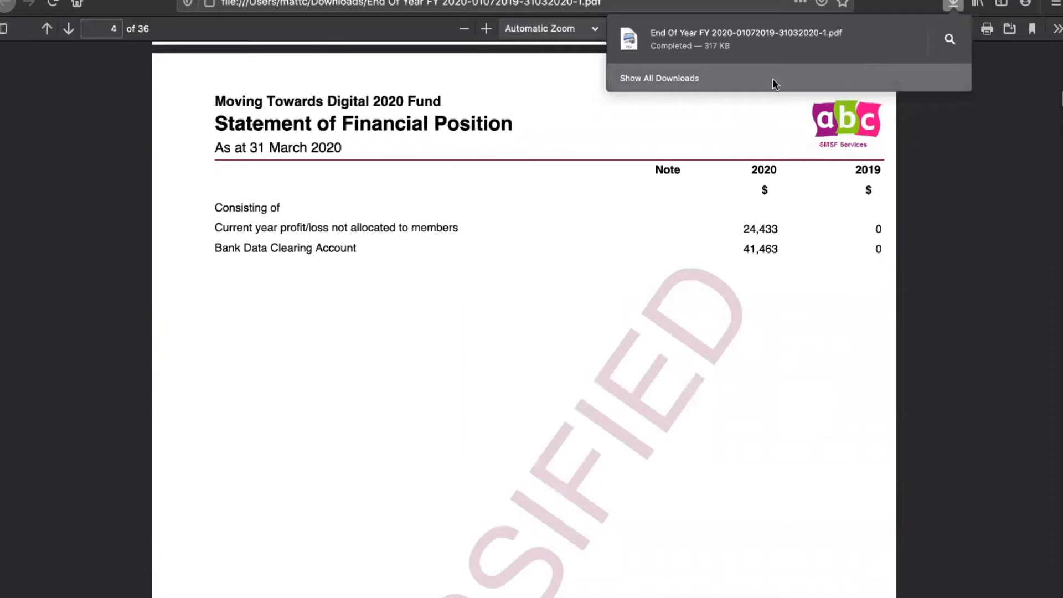
{"action": "left_click", "coordinate": [670, 134]}
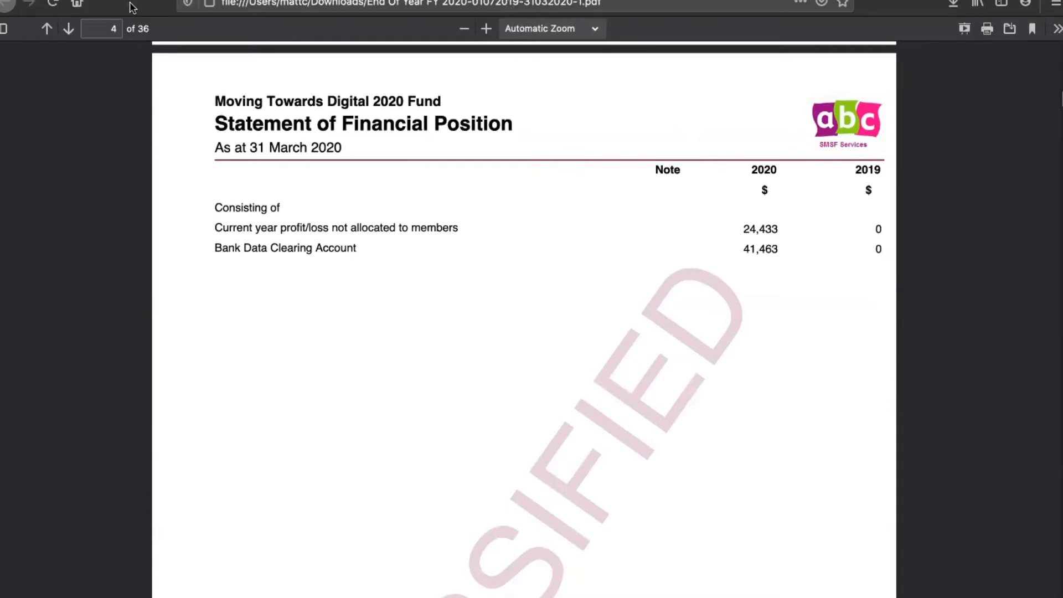
{"action": "key", "text": "ctrl+Left"}
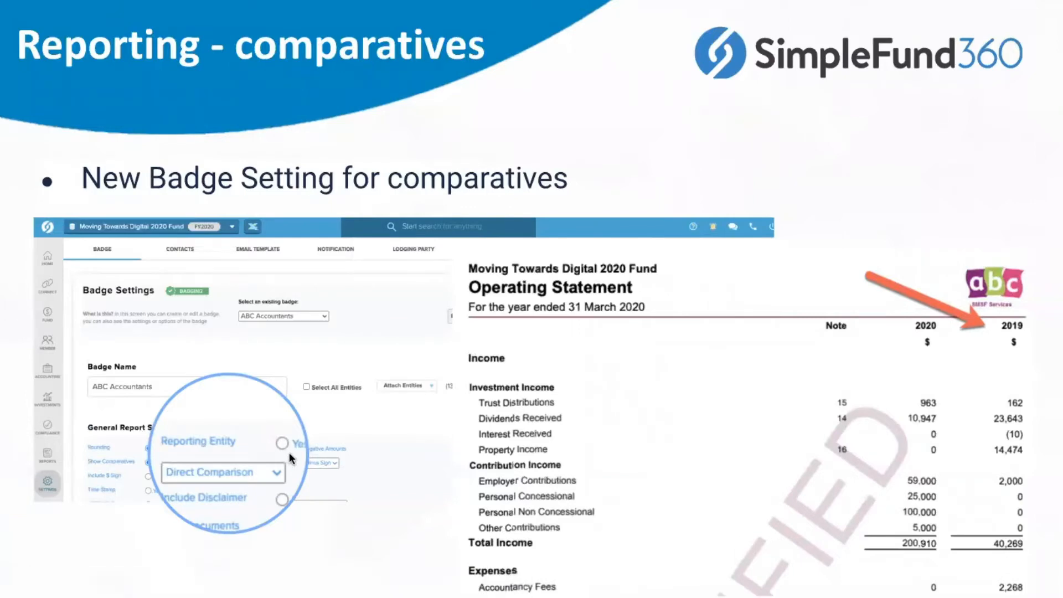
{"action": "key", "text": "Right"}
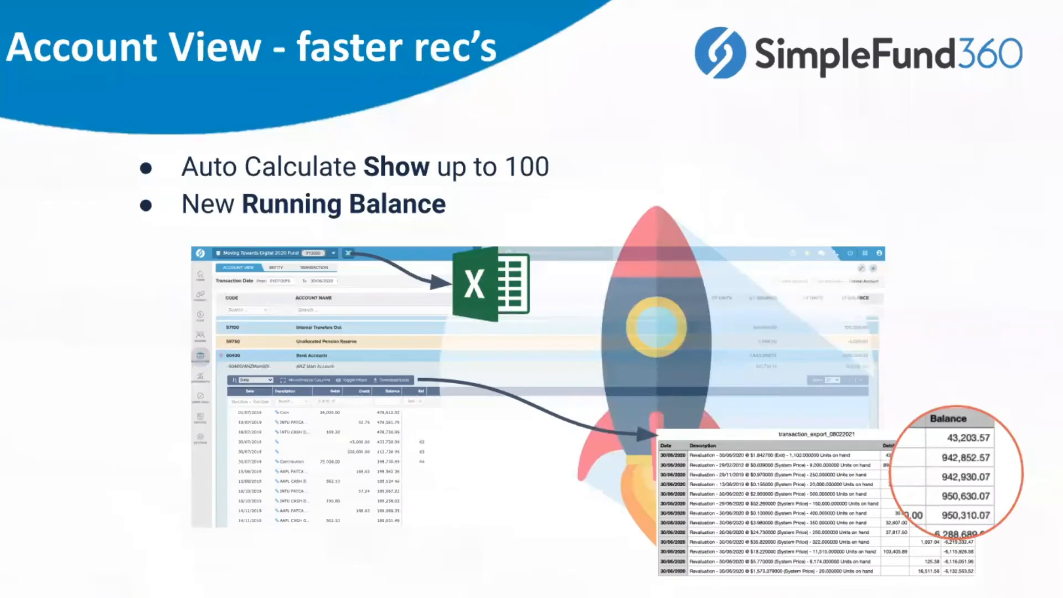
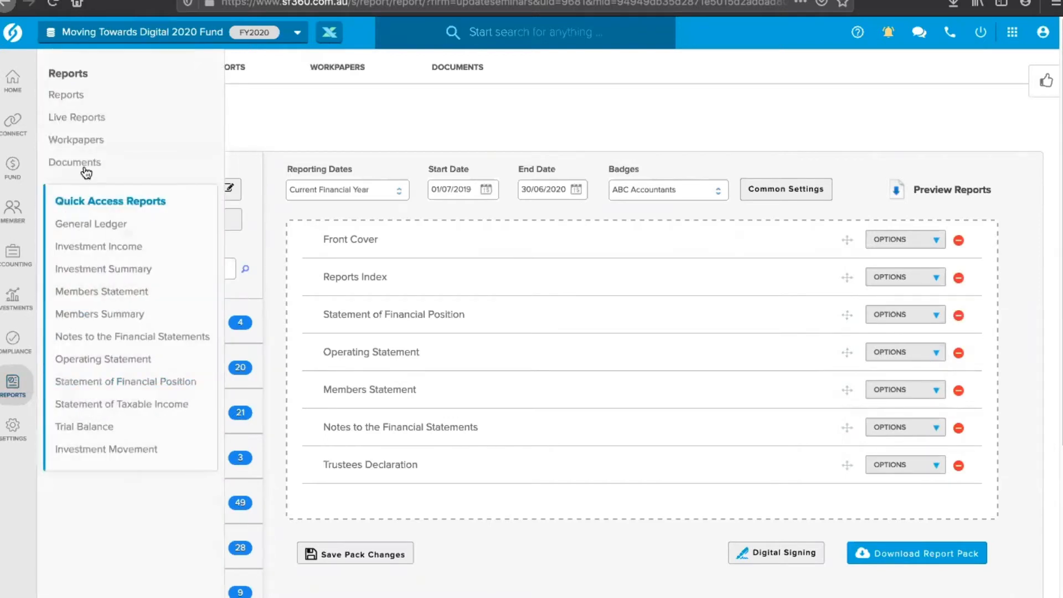
Step: Go to the fund's workpapers and look at the Account View for the Moving Towards Digital 2020 Fund
{"action": "left_click", "coordinate": [85, 140]}
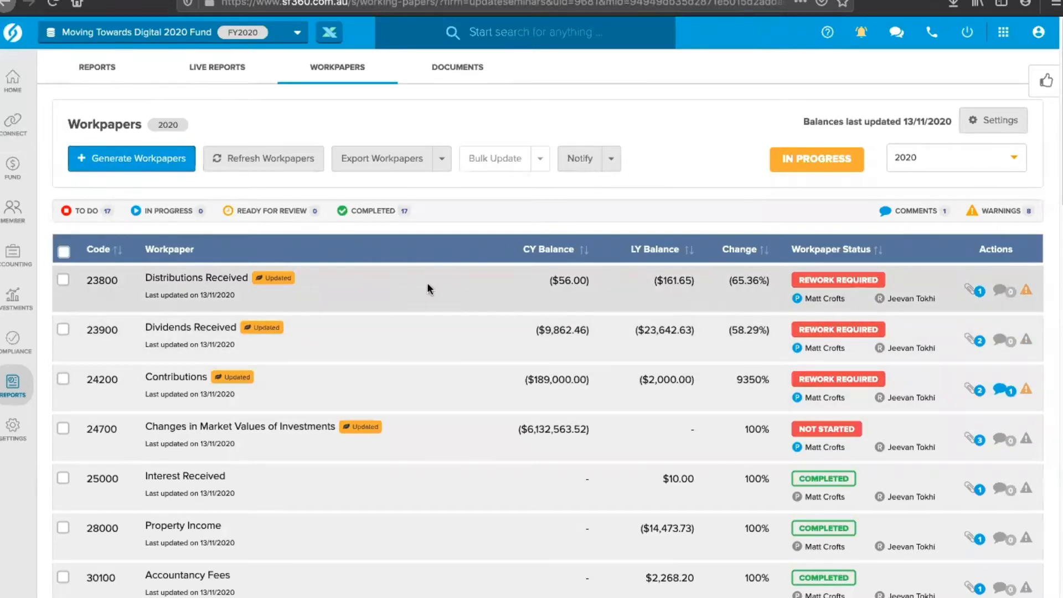
{"action": "left_click", "coordinate": [334, 41]}
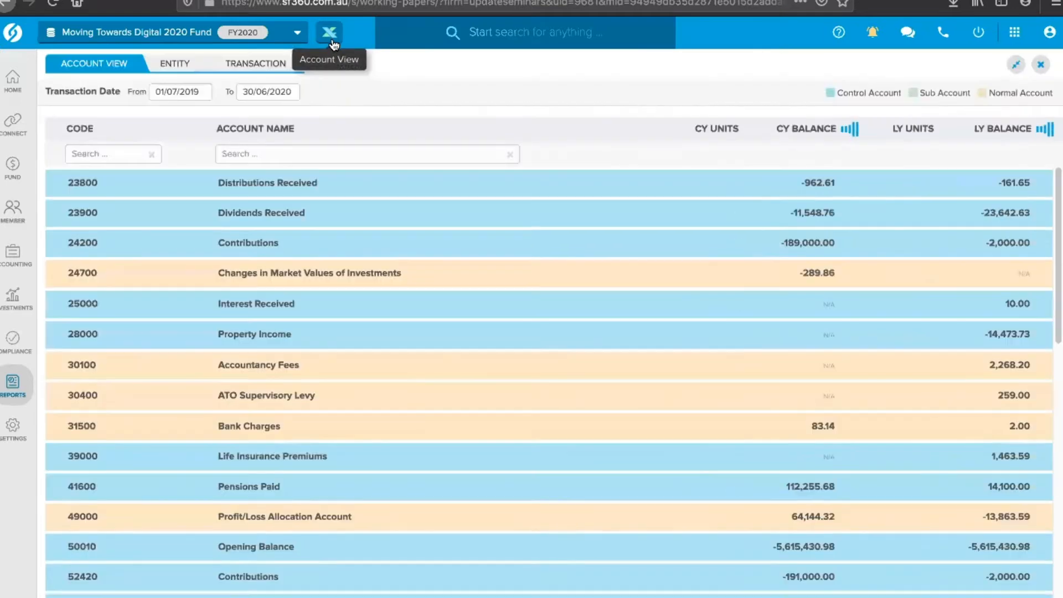
{"action": "left_click", "coordinate": [333, 45]}
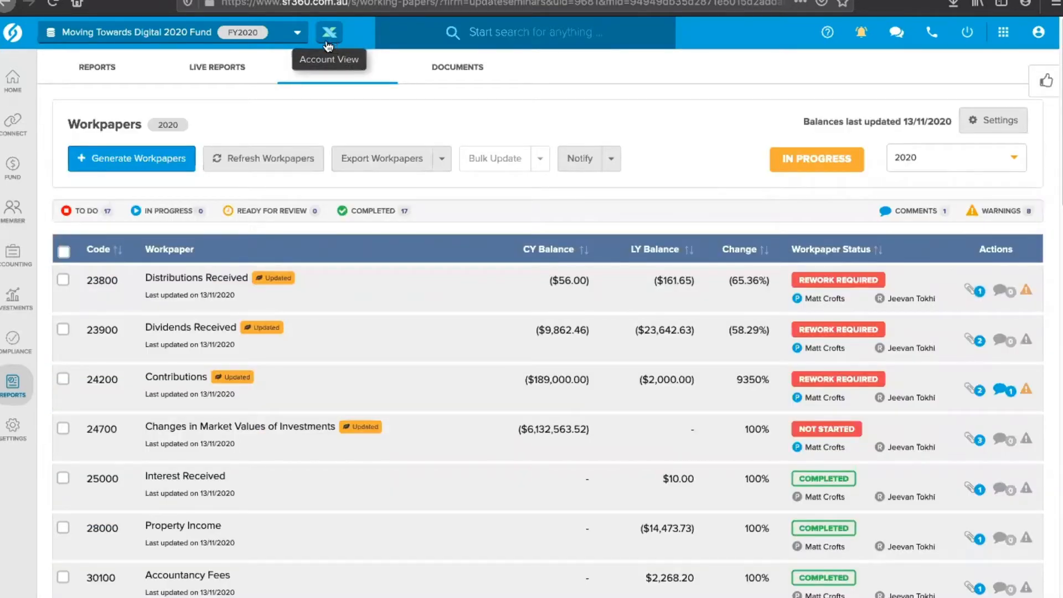
Step: Open the 24200 Contributions workpaper and bring up the fund's Account View from there
{"action": "left_click", "coordinate": [331, 36]}
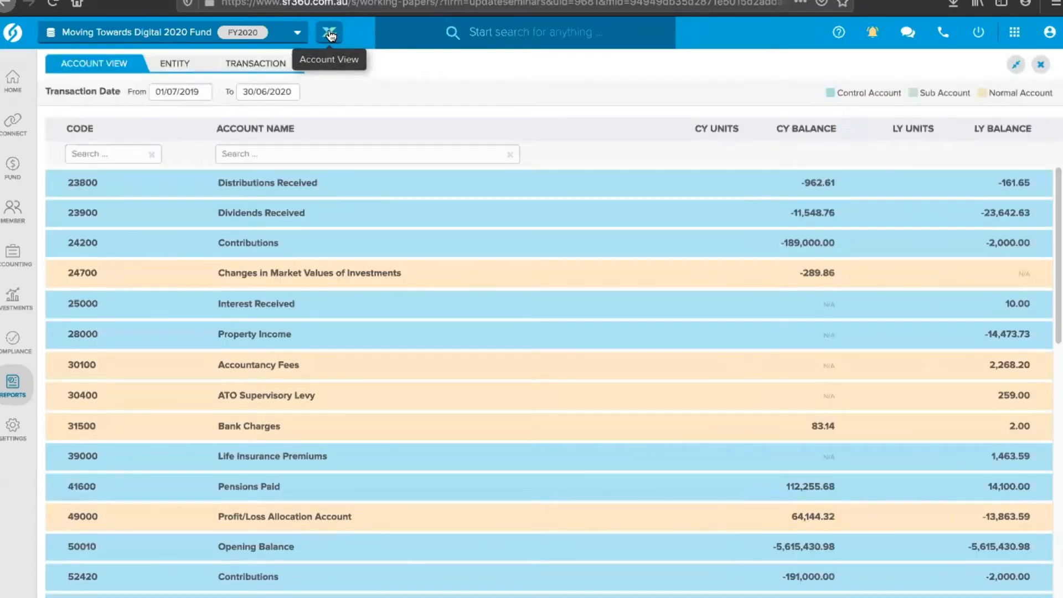
{"action": "left_click", "coordinate": [331, 36]}
{"action": "left_click", "coordinate": [448, 381]}
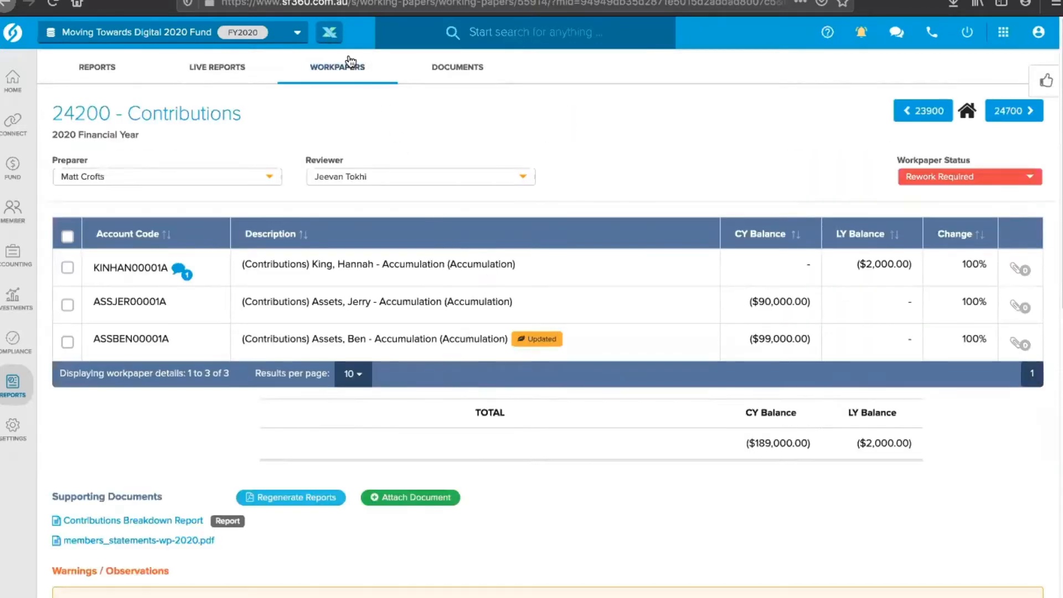
{"action": "left_click", "coordinate": [330, 38]}
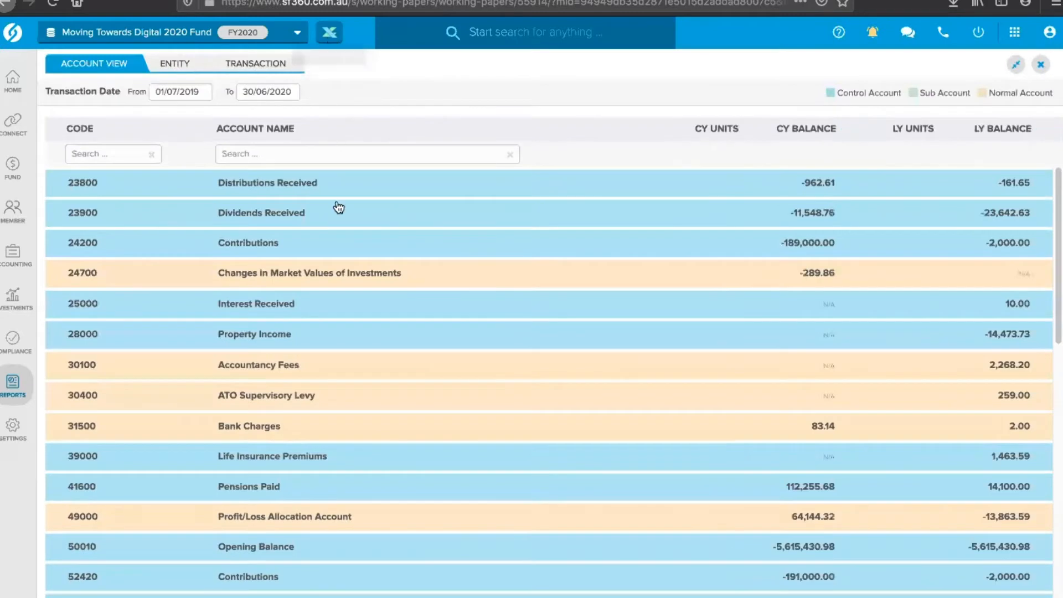
Step: Expand the 60400 Bank Accounts control account and open the transactions of its ANZ Main Account
{"action": "scroll", "coordinate": [322, 365], "scroll_direction": "down", "scroll_amount": 3}
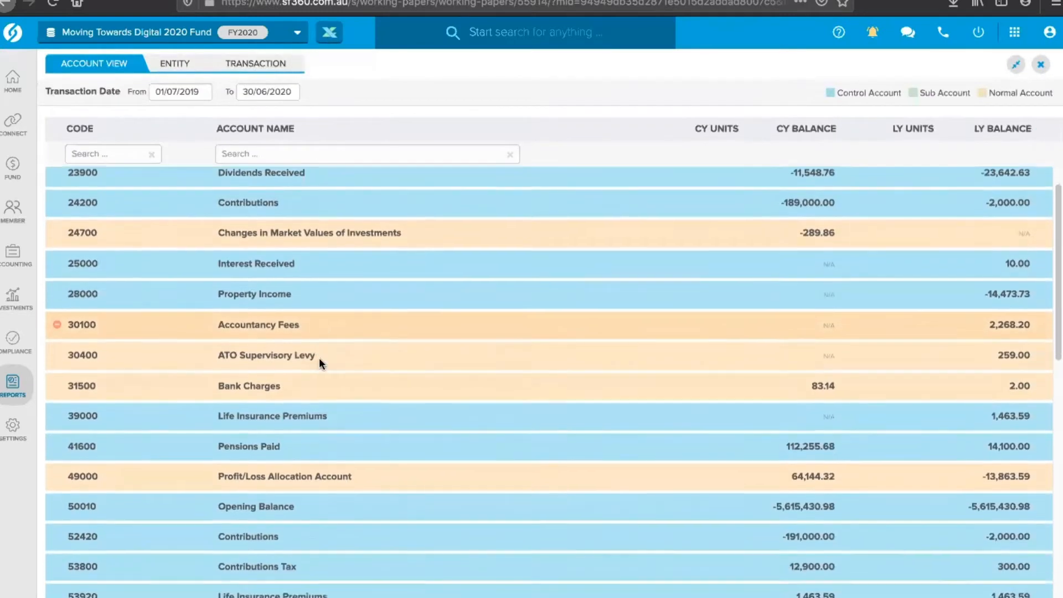
{"action": "scroll", "coordinate": [322, 364], "scroll_direction": "down", "scroll_amount": 2}
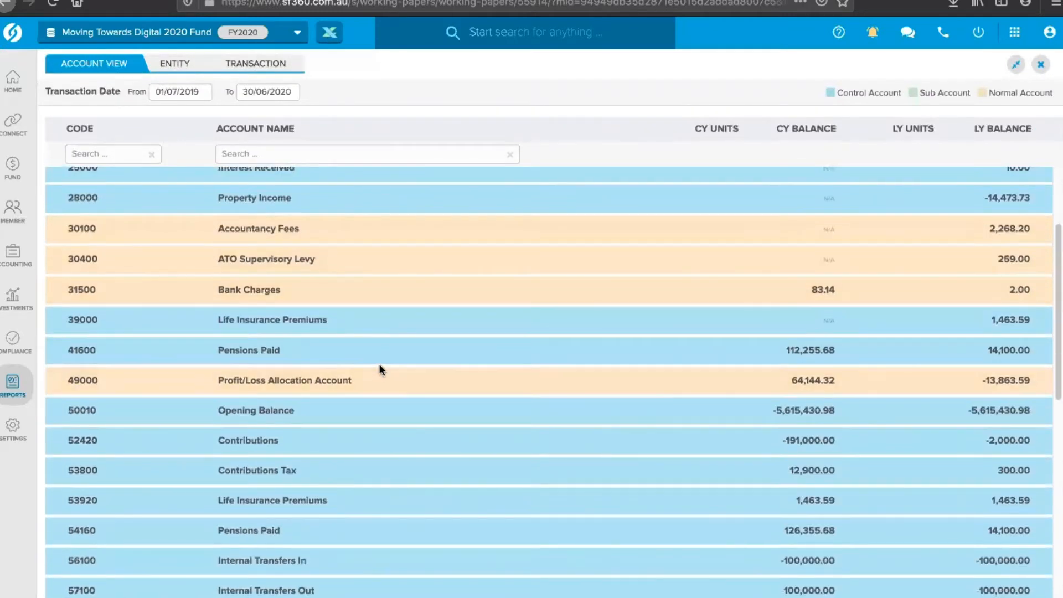
{"action": "scroll", "coordinate": [381, 370], "scroll_direction": "down", "scroll_amount": 3}
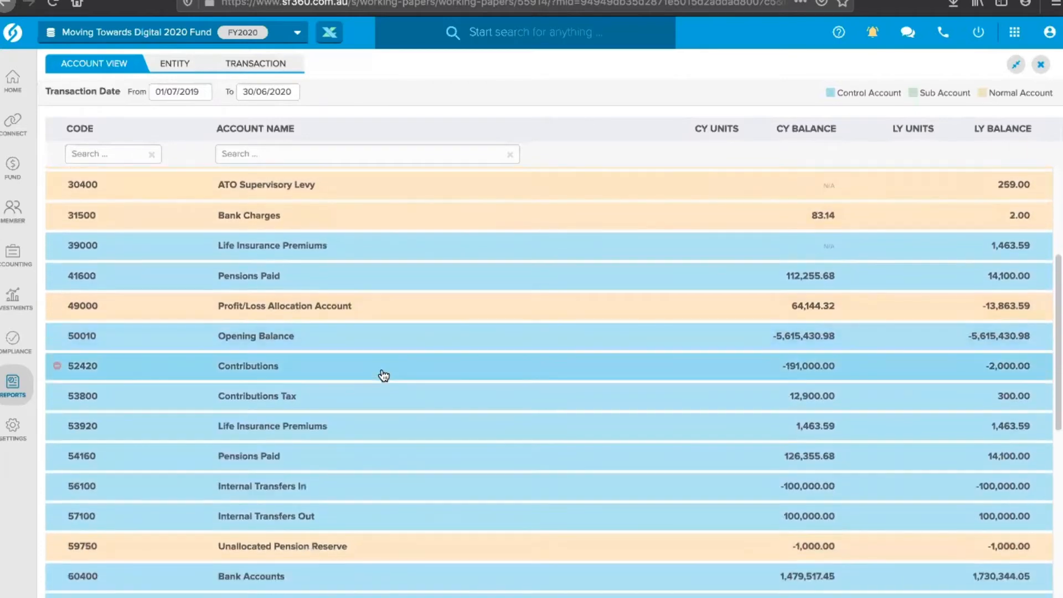
{"action": "scroll", "coordinate": [381, 370], "scroll_direction": "down", "scroll_amount": 2}
{"action": "left_click", "coordinate": [376, 534]}
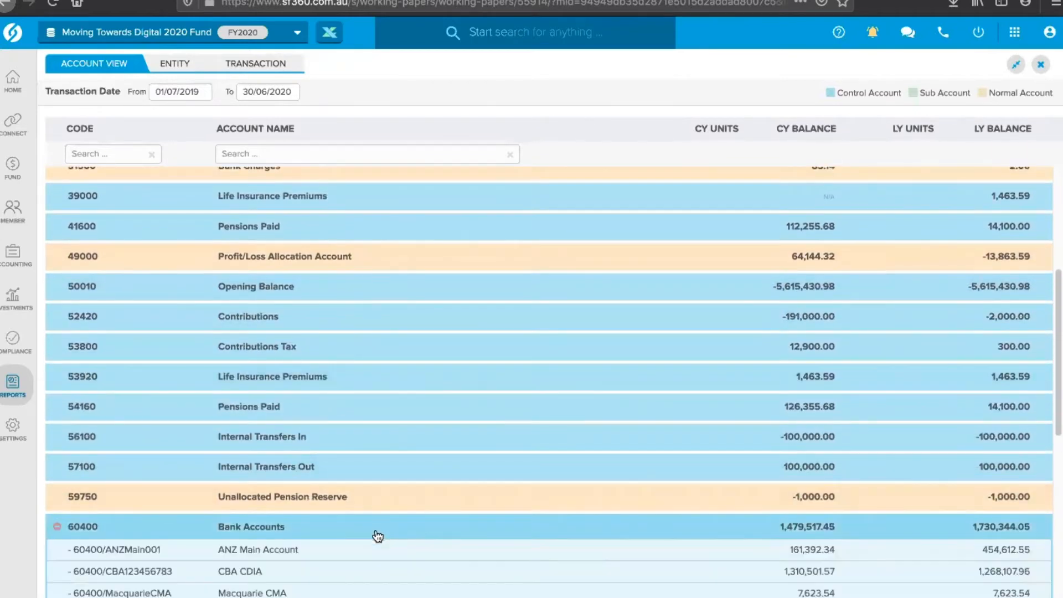
{"action": "scroll", "coordinate": [434, 519], "scroll_direction": "down", "scroll_amount": 3}
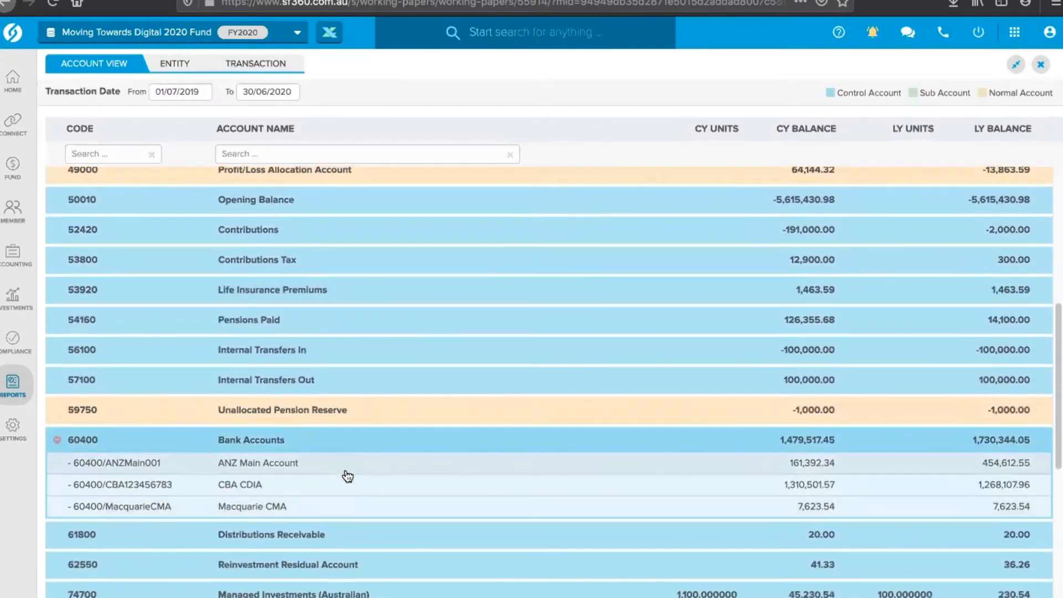
{"action": "left_click", "coordinate": [355, 468]}
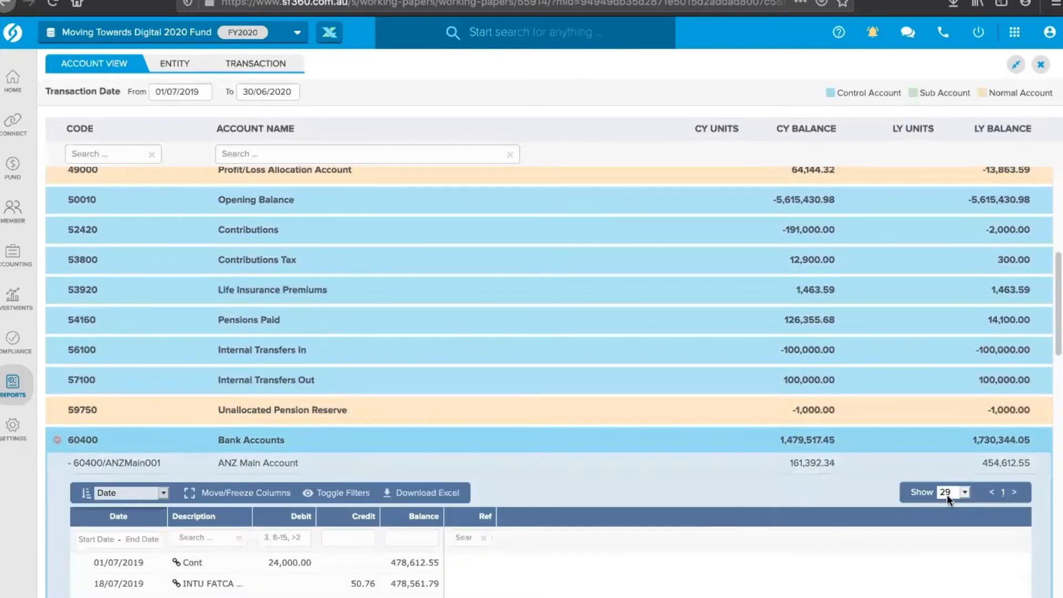
Step: Review the ANZ Main Account transactions, limit the list to 10 rows per page and collapse it
{"action": "scroll", "coordinate": [948, 496], "scroll_direction": "down", "scroll_amount": 2}
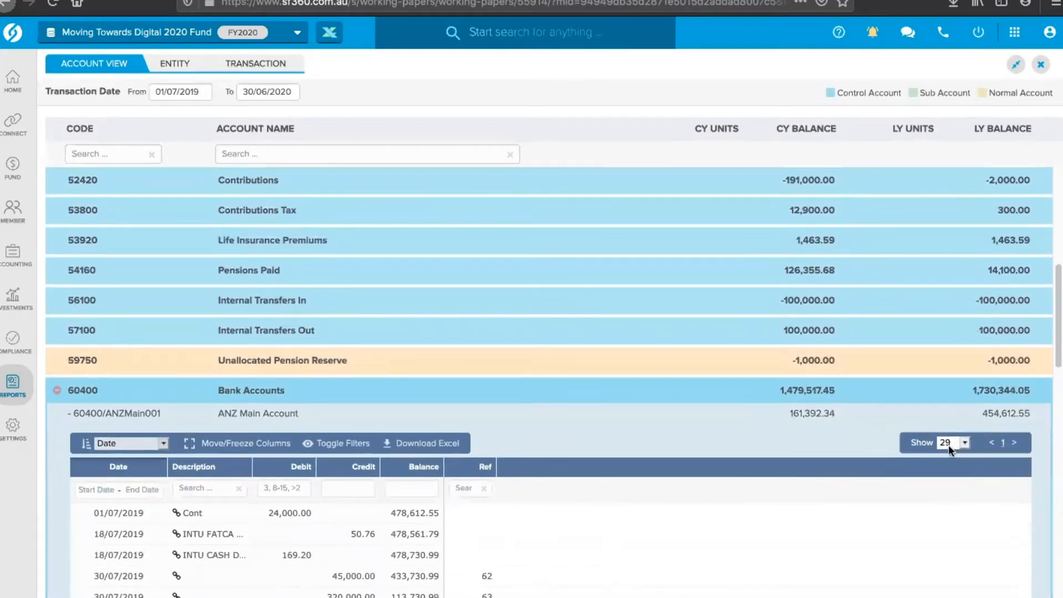
{"action": "scroll", "coordinate": [949, 444], "scroll_direction": "down", "scroll_amount": 2}
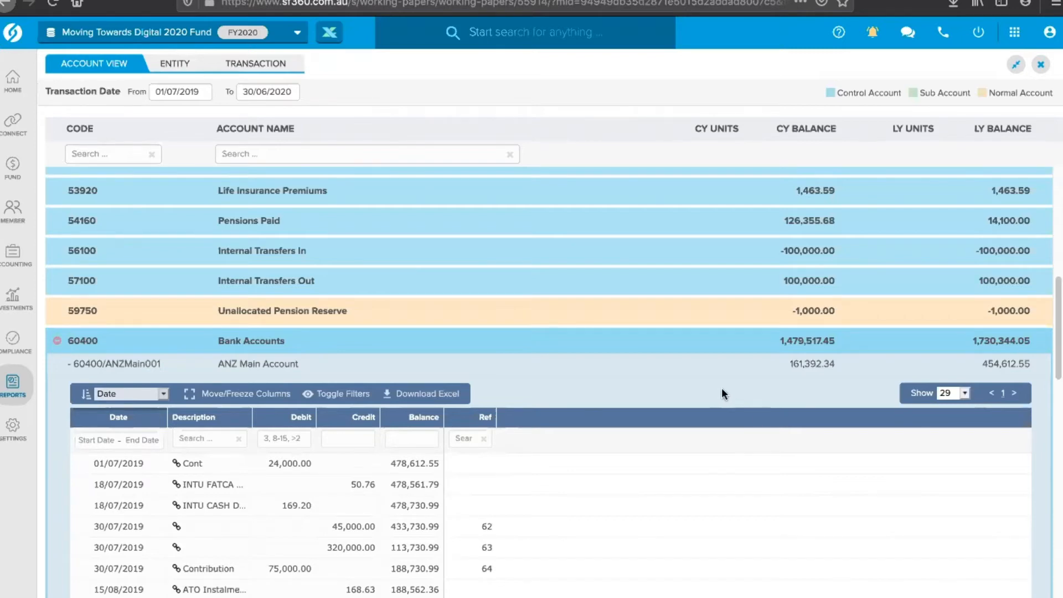
{"action": "scroll", "coordinate": [717, 396], "scroll_direction": "down", "scroll_amount": 2}
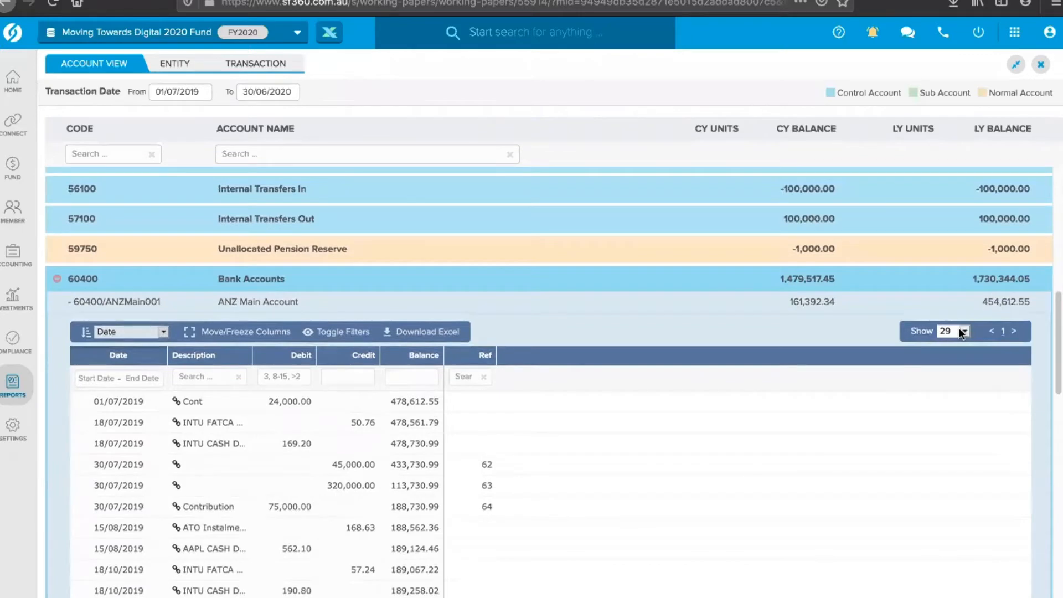
{"action": "scroll", "coordinate": [777, 452], "scroll_direction": "down", "scroll_amount": 5}
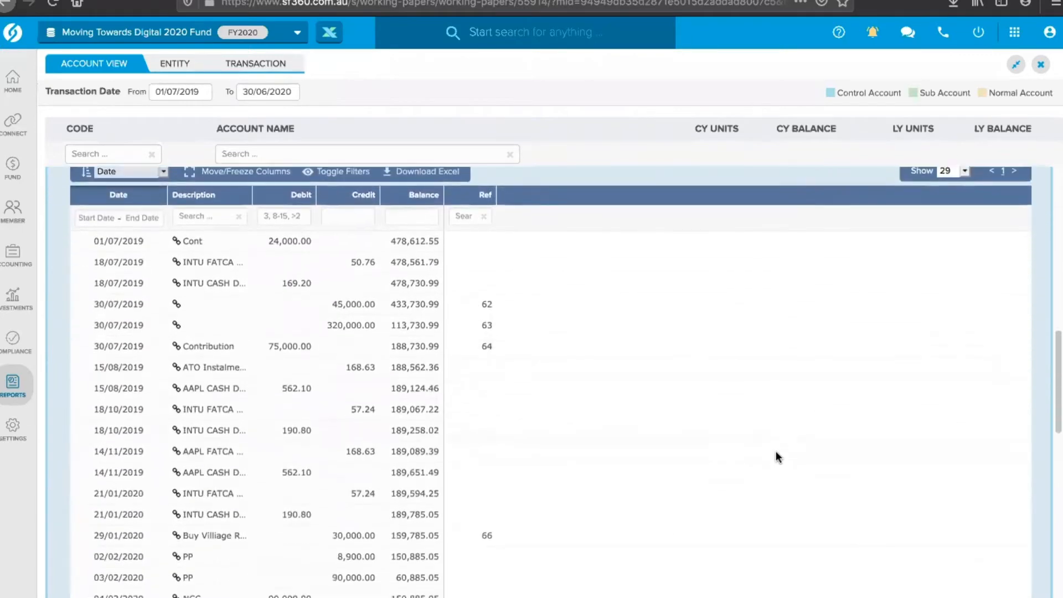
{"action": "scroll", "coordinate": [776, 450], "scroll_direction": "down", "scroll_amount": 5}
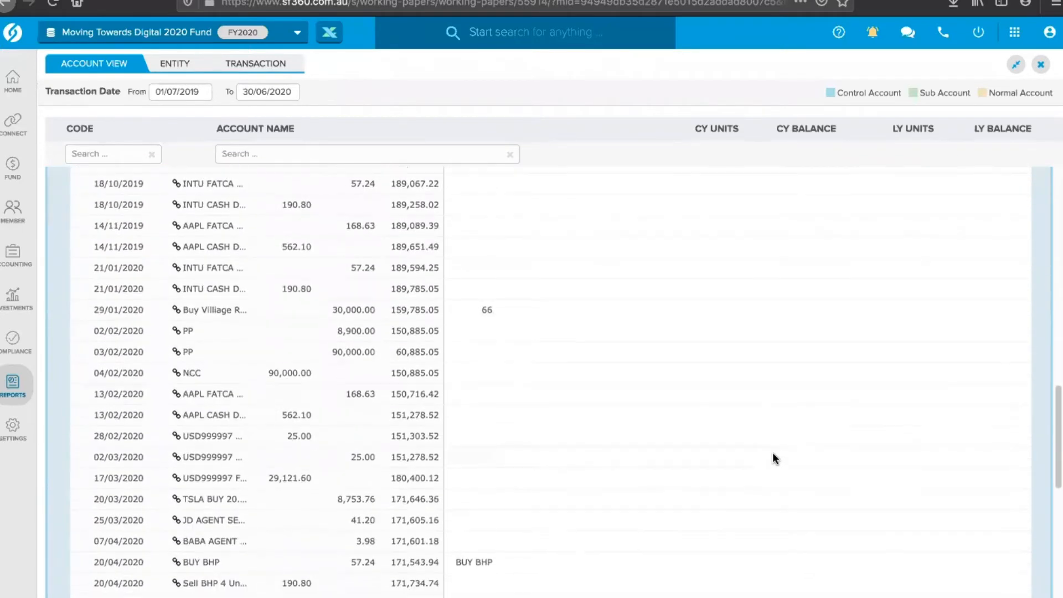
{"action": "scroll", "coordinate": [774, 451], "scroll_direction": "up", "scroll_amount": 10}
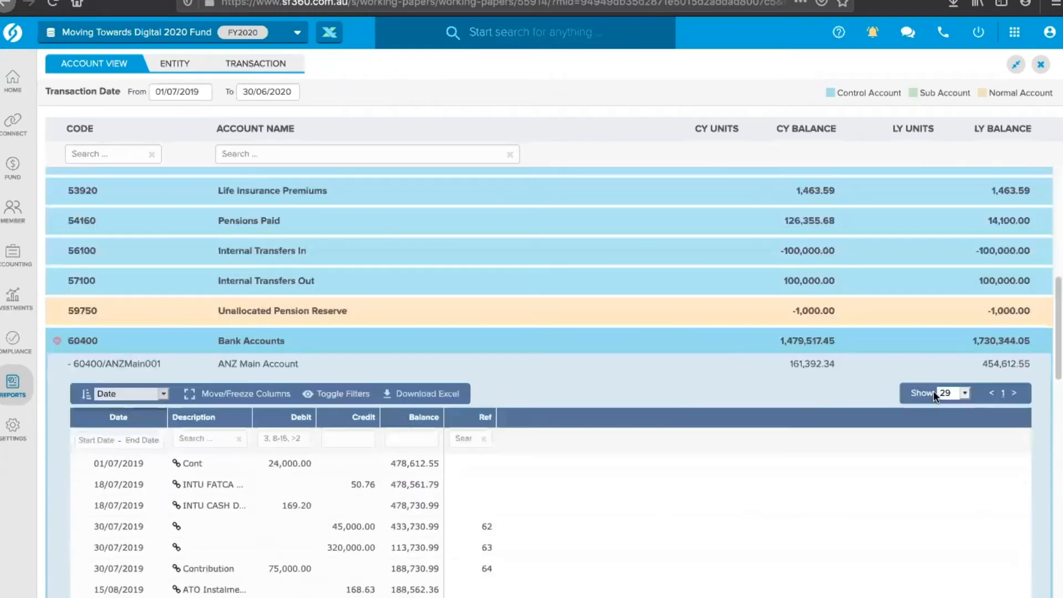
{"action": "left_click", "coordinate": [963, 394]}
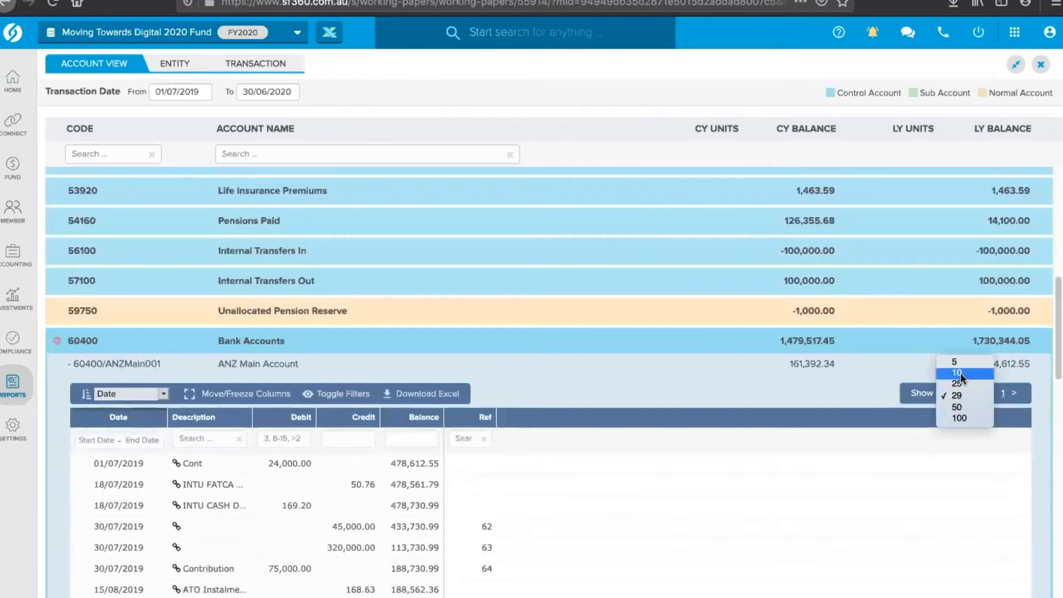
{"action": "left_click", "coordinate": [960, 372]}
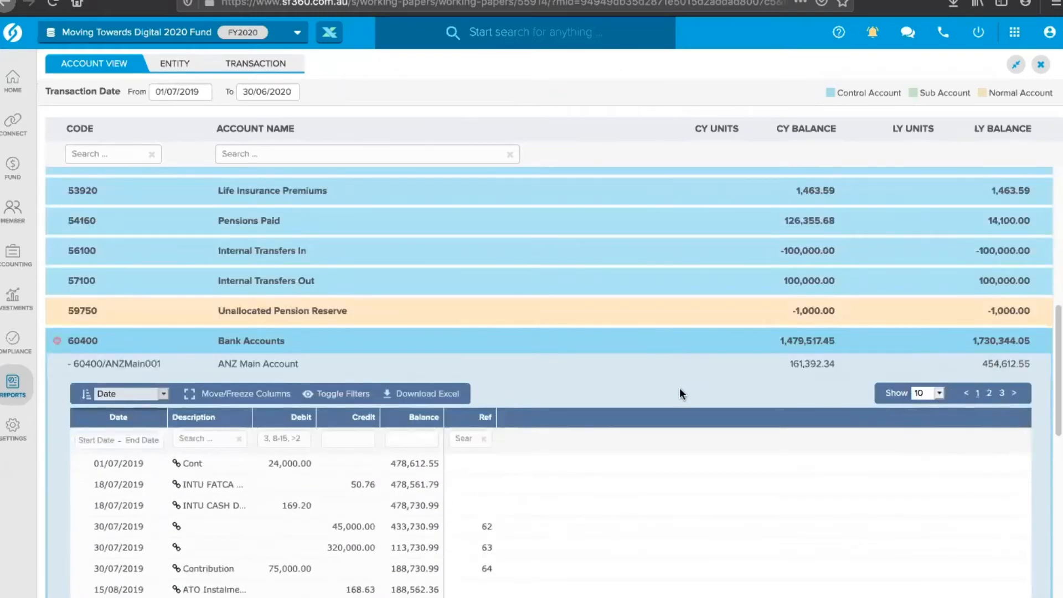
{"action": "left_click", "coordinate": [533, 367]}
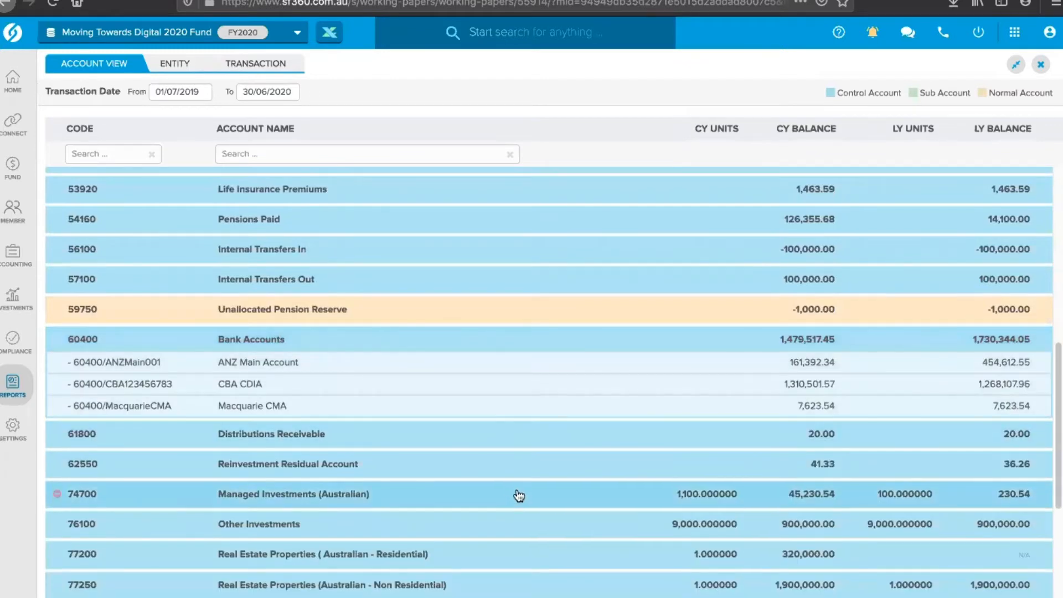
Step: Expand account 85000 Income Tax Payable/Refundable and examine its transactions, running balance and tax columns
{"action": "scroll", "coordinate": [517, 494], "scroll_direction": "down", "scroll_amount": 2}
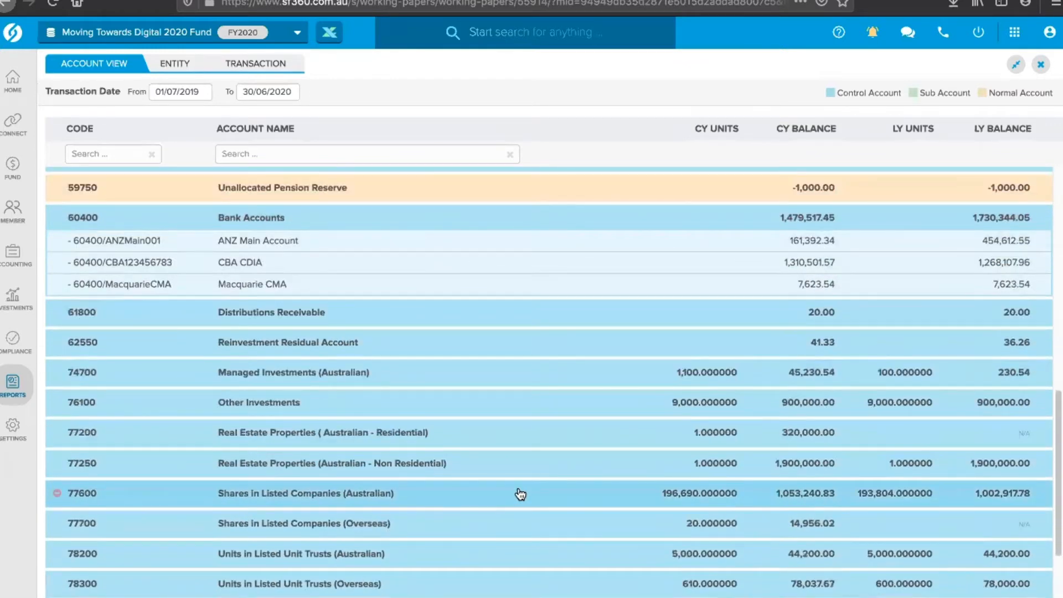
{"action": "scroll", "coordinate": [519, 493], "scroll_direction": "down", "scroll_amount": 2}
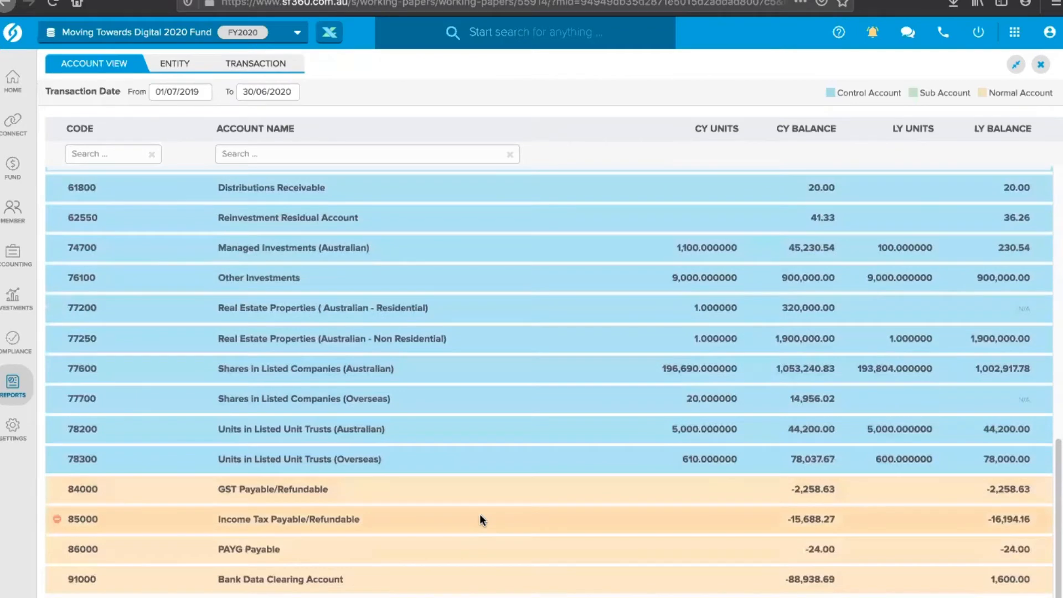
{"action": "left_click", "coordinate": [479, 519]}
{"action": "scroll", "coordinate": [536, 468], "scroll_direction": "down", "scroll_amount": 1}
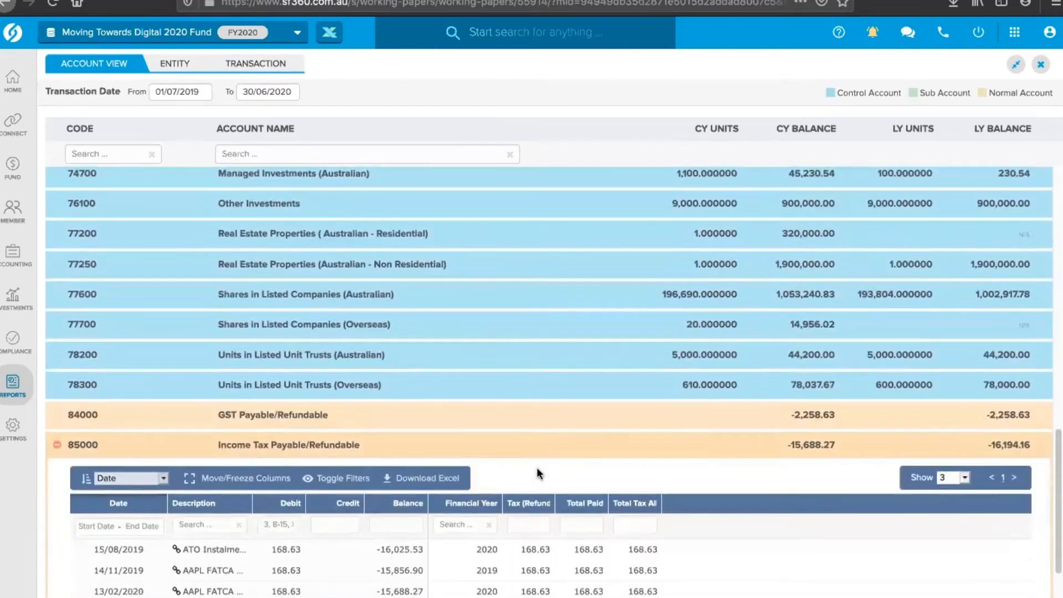
{"action": "scroll", "coordinate": [537, 470], "scroll_direction": "down", "scroll_amount": 1}
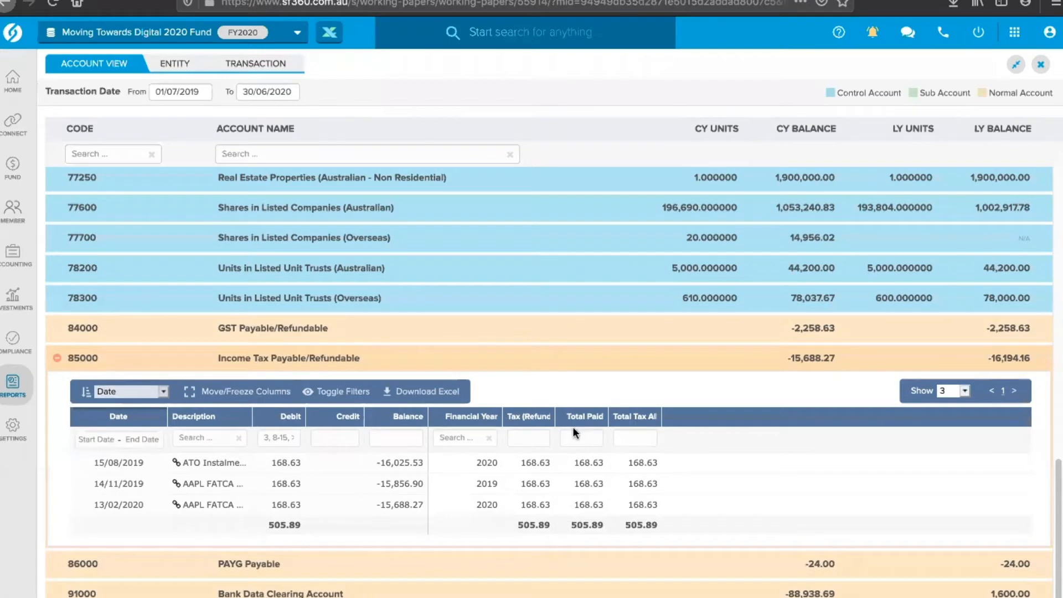
{"action": "scroll", "coordinate": [564, 440], "scroll_direction": "up", "scroll_amount": 2}
{"action": "scroll", "coordinate": [563, 440], "scroll_direction": "up", "scroll_amount": 5}
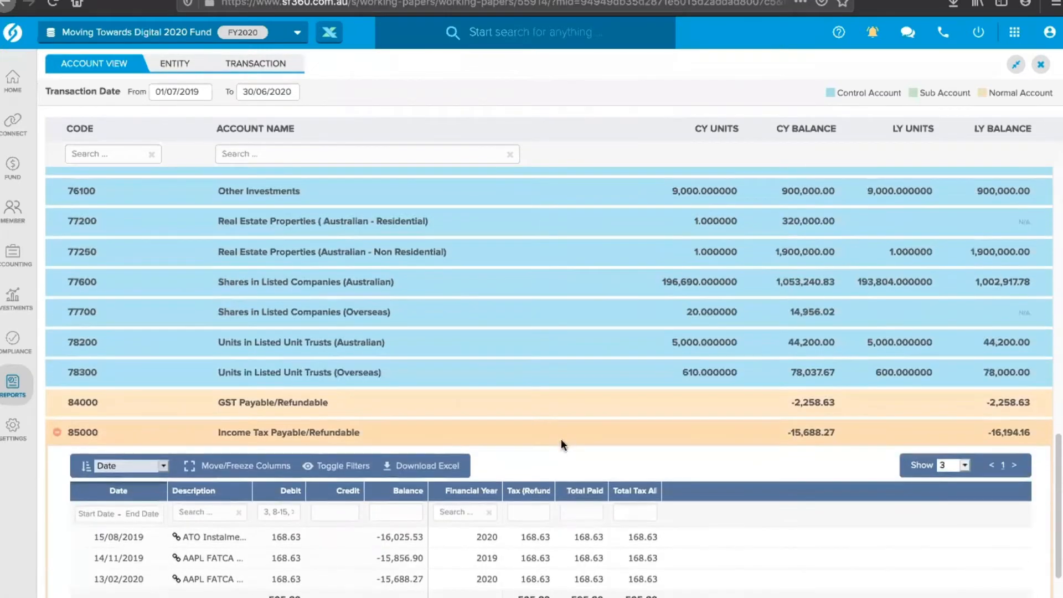
{"action": "scroll", "coordinate": [540, 421], "scroll_direction": "down", "scroll_amount": 6}
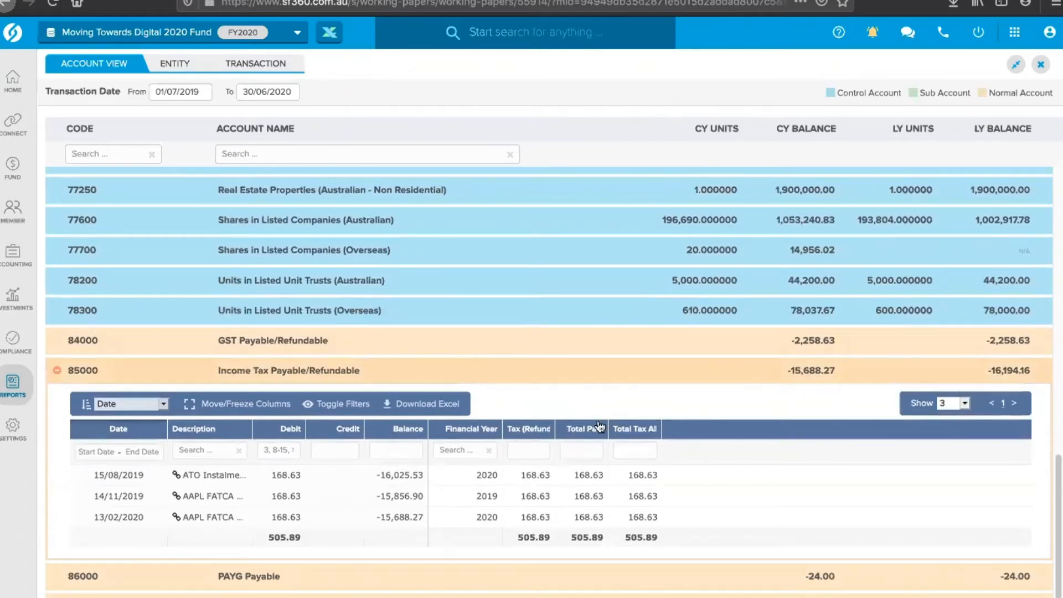
{"action": "scroll", "coordinate": [592, 426], "scroll_direction": "up", "scroll_amount": 1}
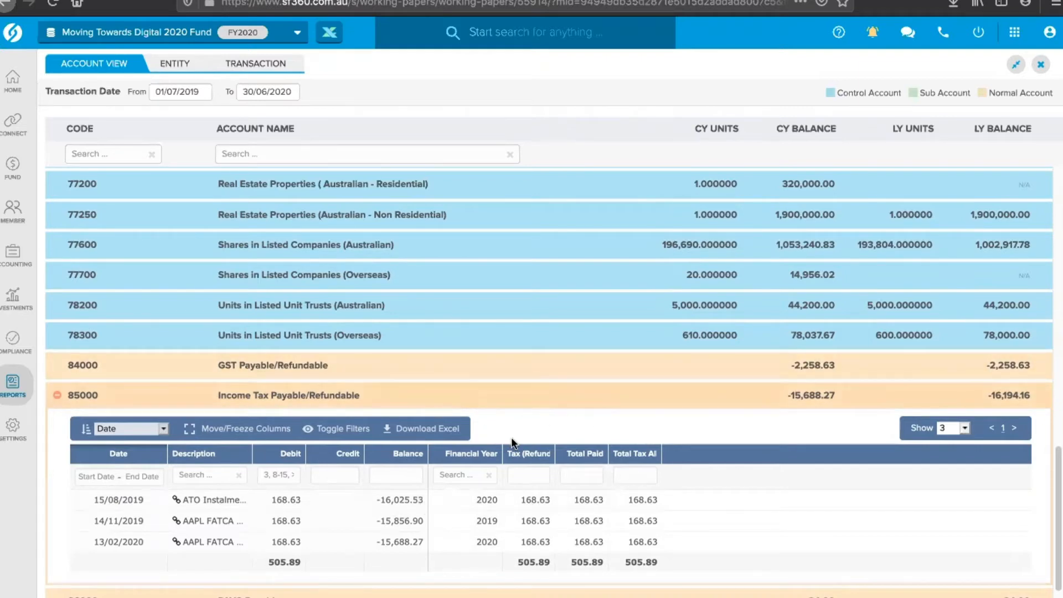
{"action": "scroll", "coordinate": [509, 434], "scroll_direction": "down", "scroll_amount": 1}
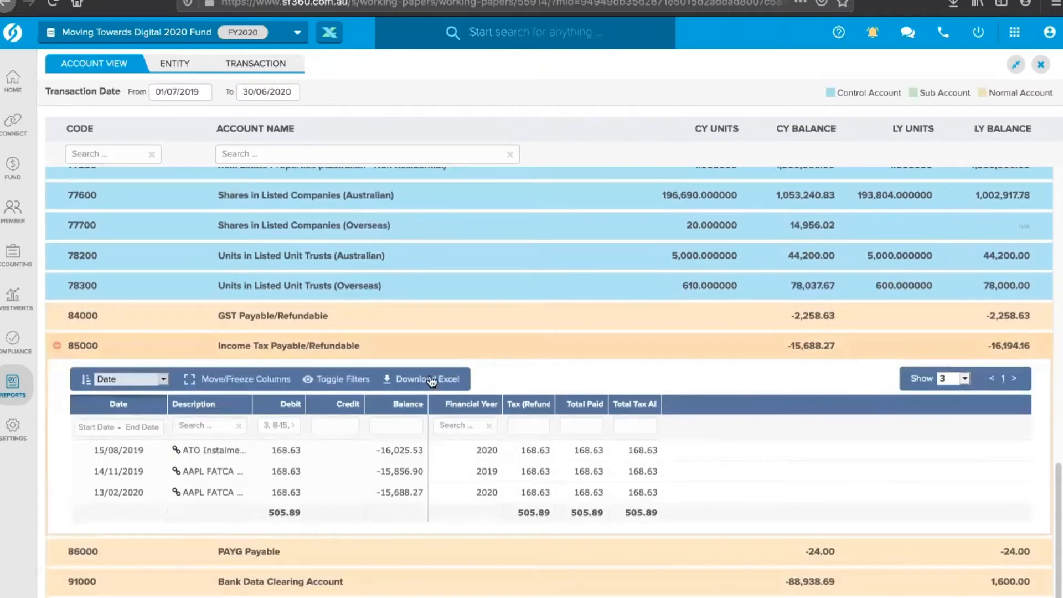
Step: Download the Income Tax Payable/Refundable transactions for Excel, choosing to open the file with Numbers, and close Account View
{"action": "left_click", "coordinate": [432, 380]}
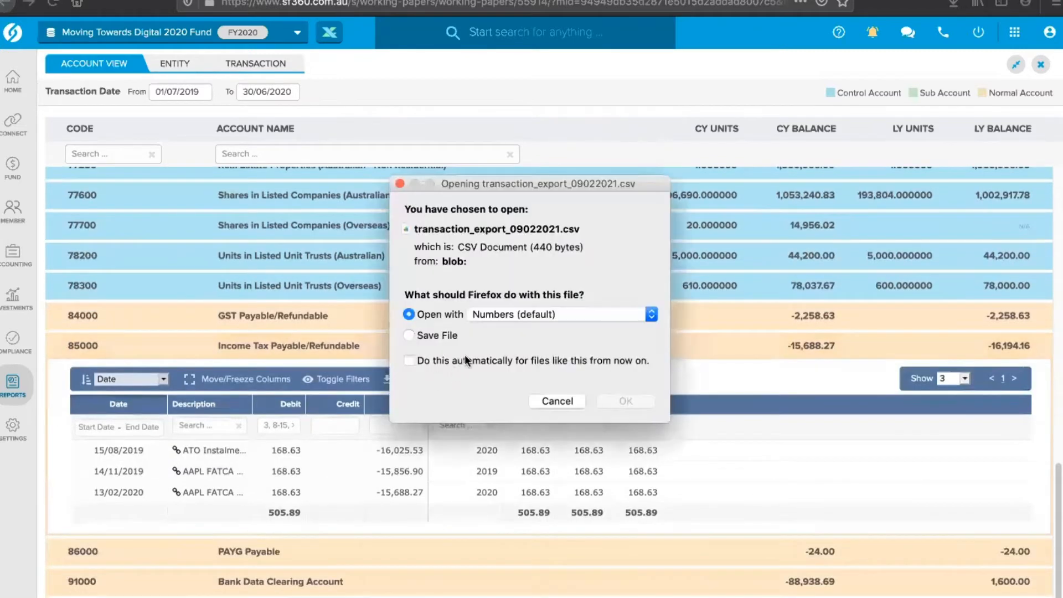
{"action": "left_click", "coordinate": [627, 401]}
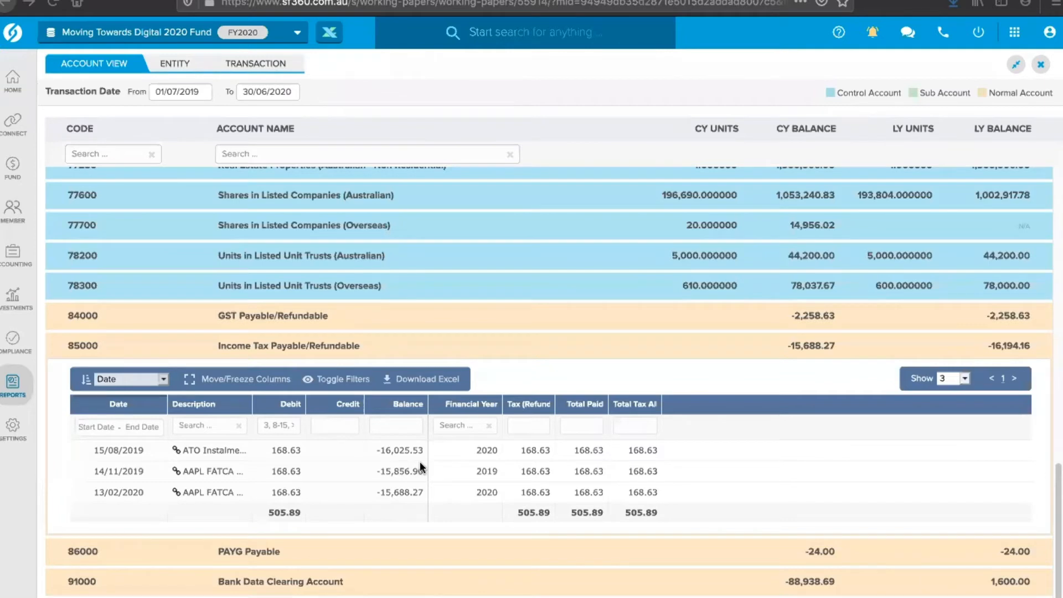
{"action": "left_click", "coordinate": [334, 33]}
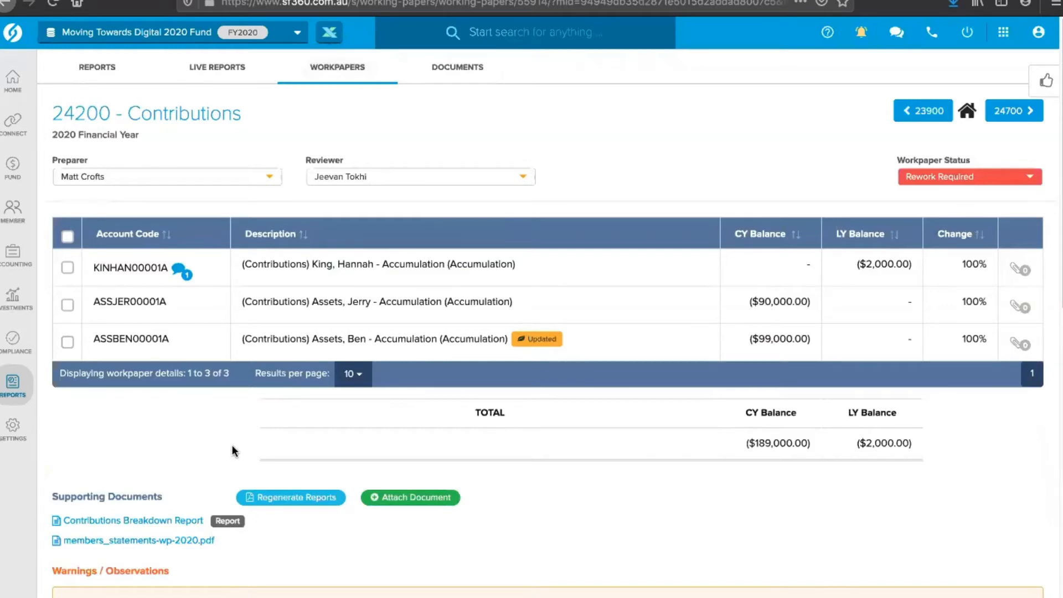
{"action": "left_click", "coordinate": [348, 60]}
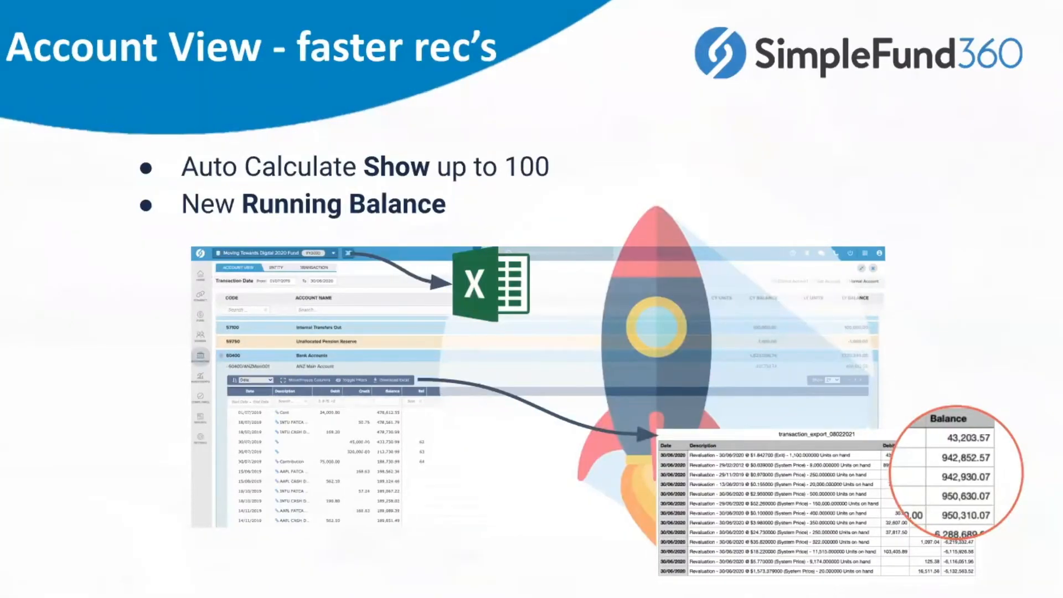
{"action": "key", "text": "Right"}
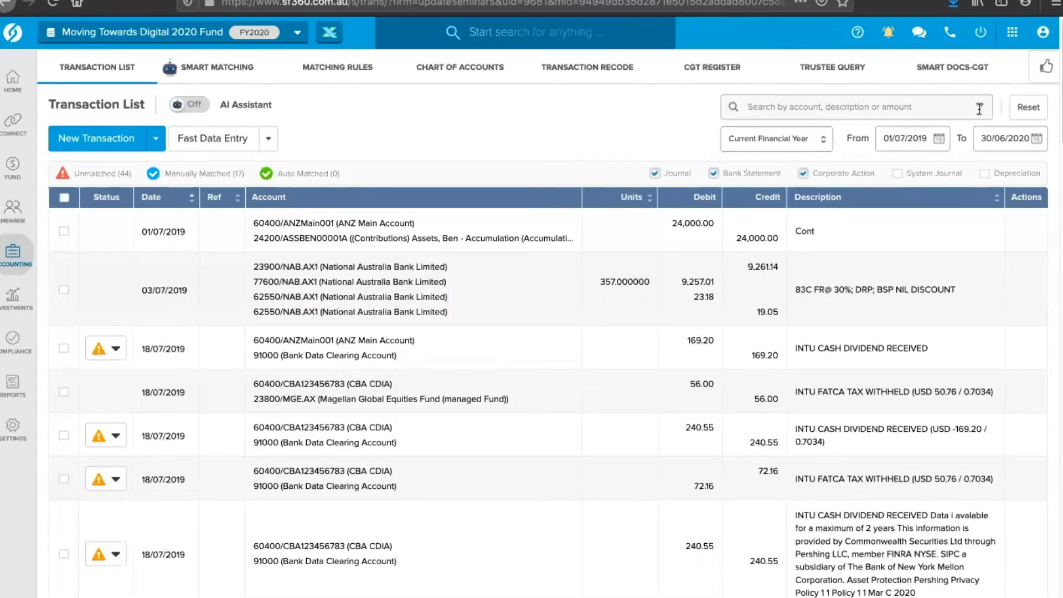
Step: Filter the Transaction List to transactions whose Description does not contain DRP
{"action": "left_click", "coordinate": [774, 112]}
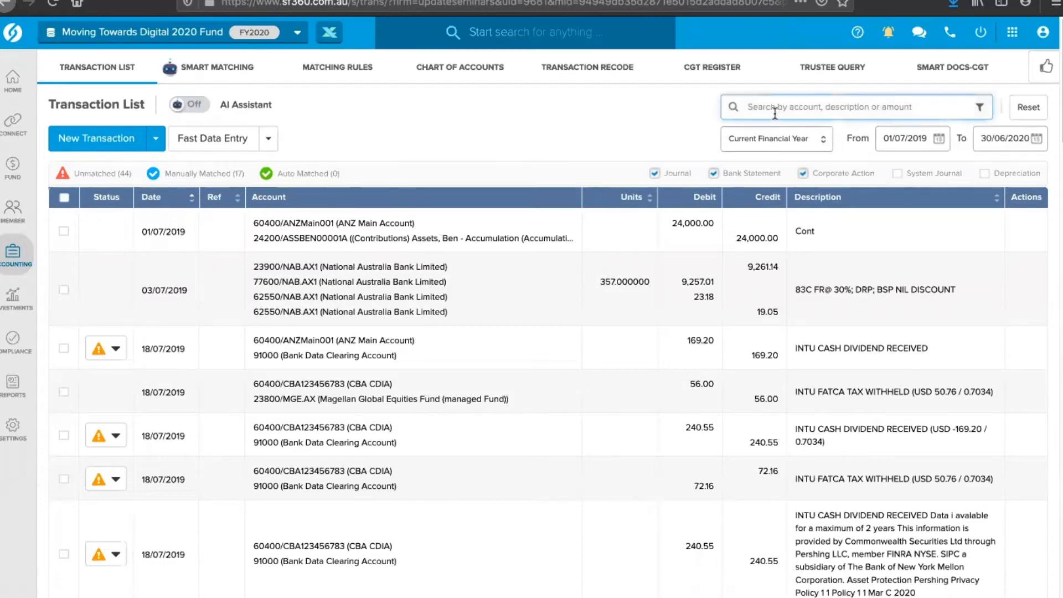
{"action": "left_click", "coordinate": [979, 108]}
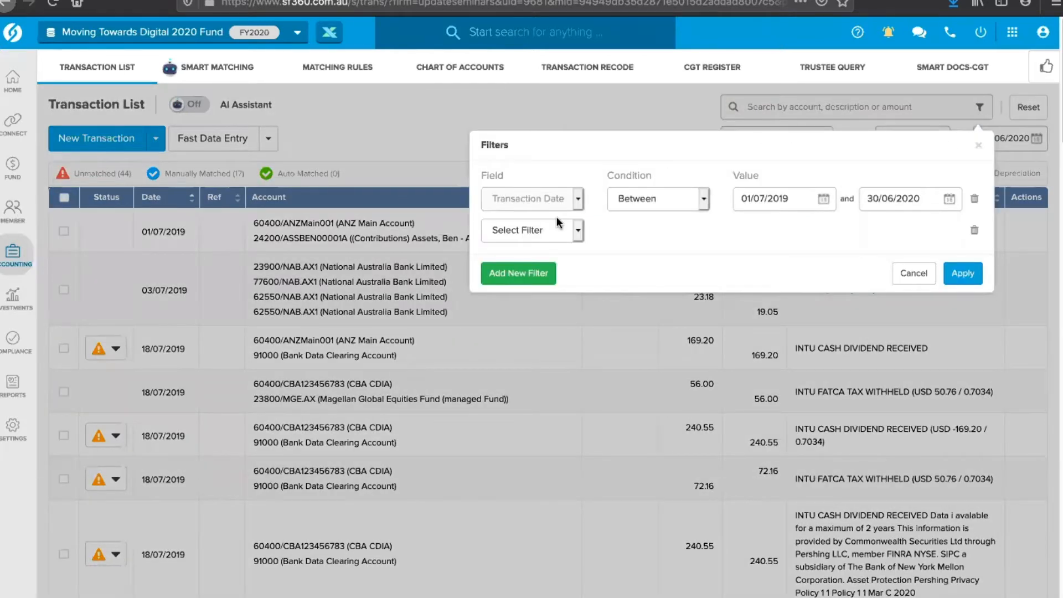
{"action": "left_click", "coordinate": [569, 227]}
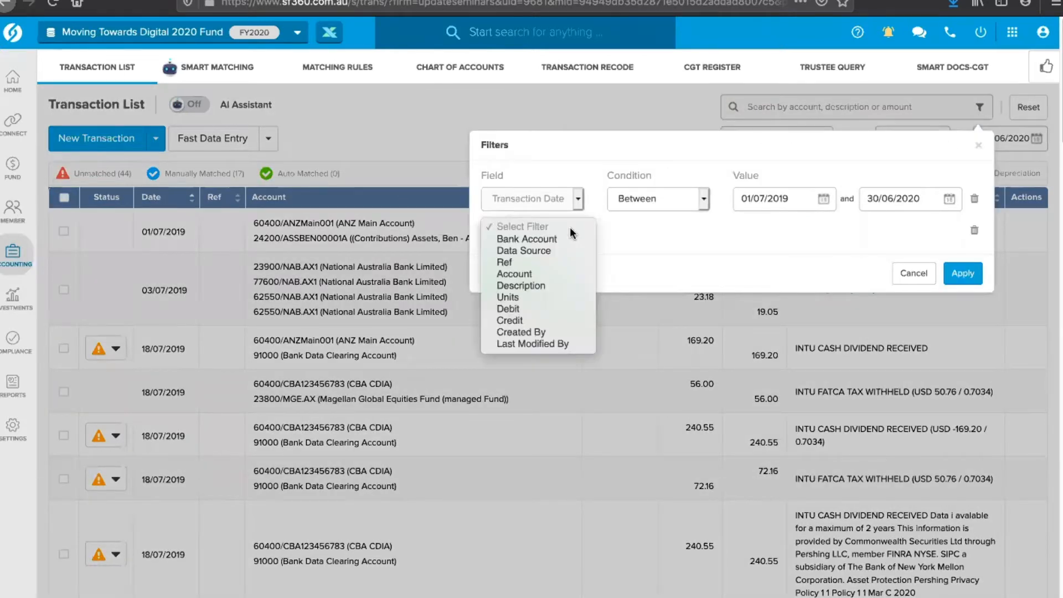
{"action": "left_click", "coordinate": [557, 285]}
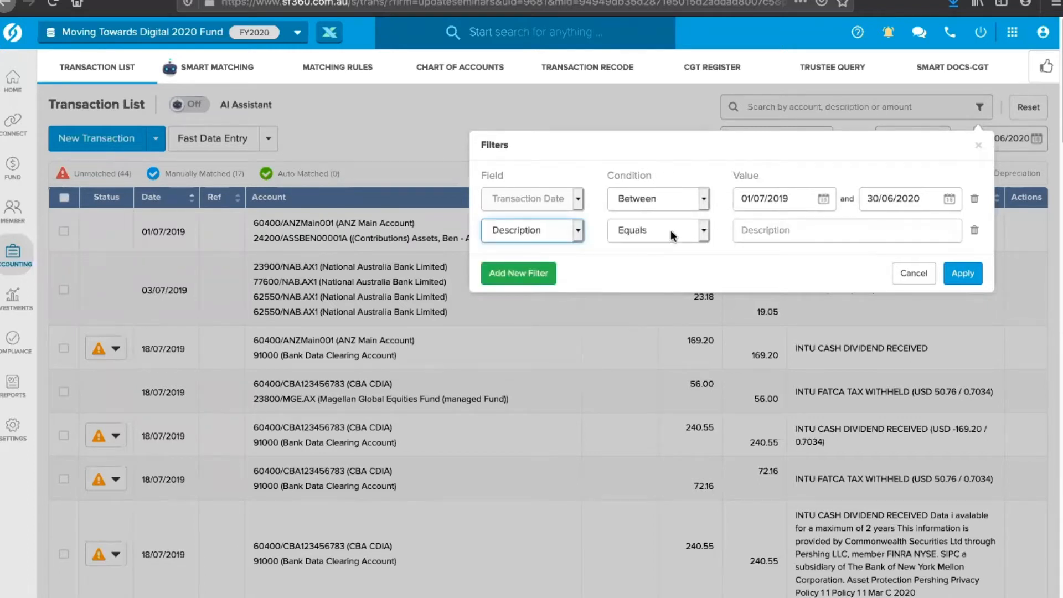
{"action": "left_click", "coordinate": [662, 230]}
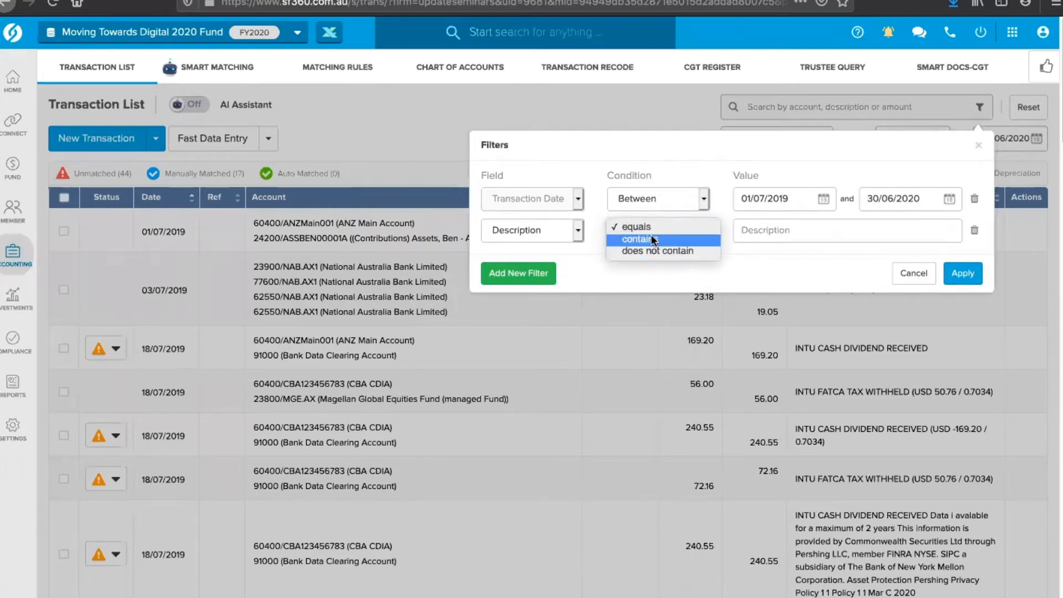
{"action": "left_click", "coordinate": [653, 249]}
{"action": "left_click", "coordinate": [773, 237]}
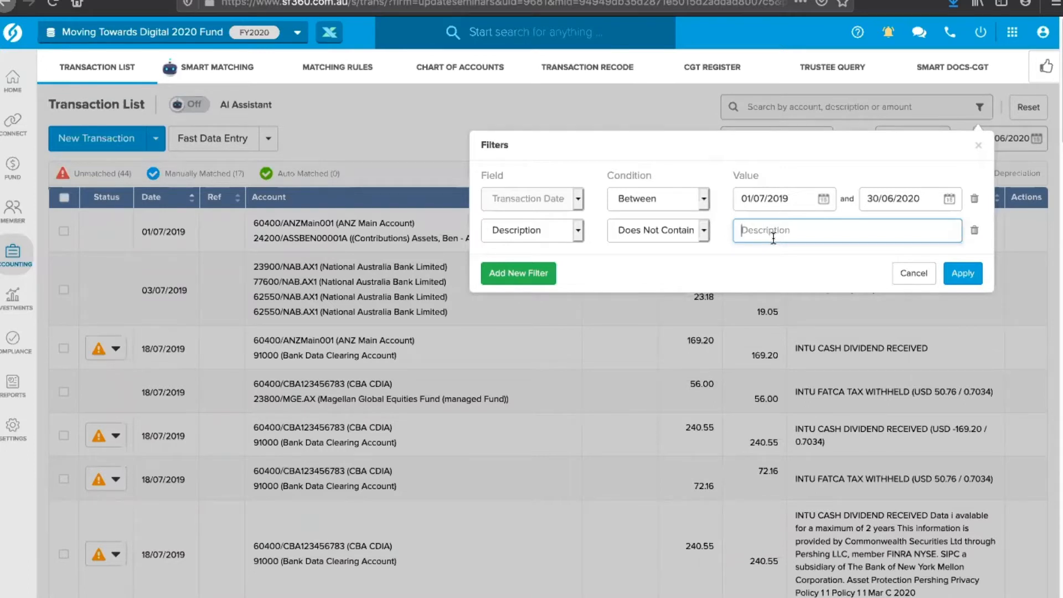
{"action": "type", "text": "D"}
{"action": "type", "text": "RP"}
{"action": "left_click", "coordinate": [964, 273]}
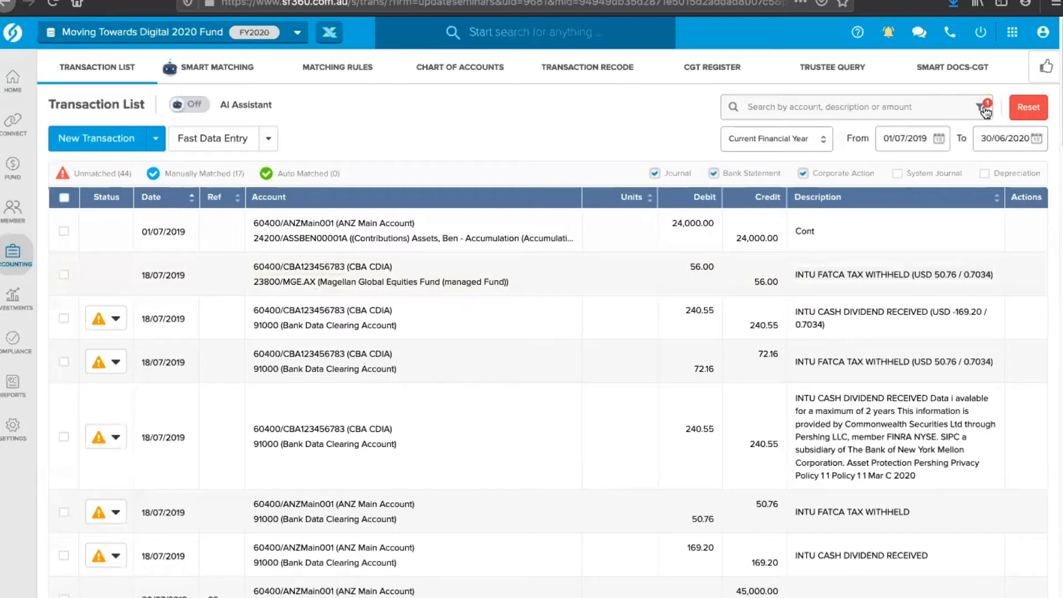
Step: Add an Account filter equal to the 77600 BHP Group Limited account and apply it to the Transaction List
{"action": "left_click", "coordinate": [982, 106]}
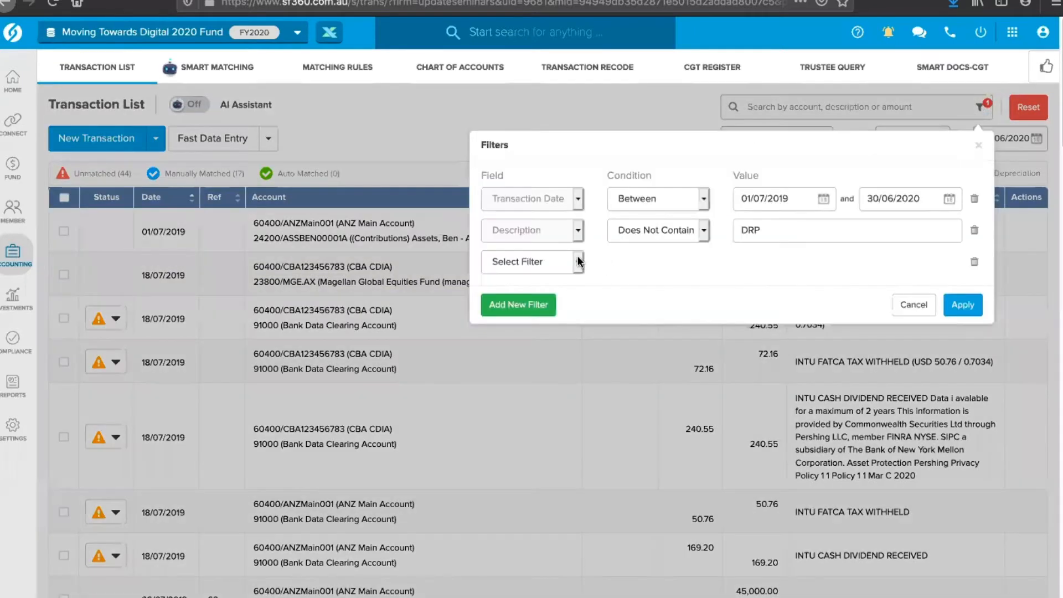
{"action": "left_click", "coordinate": [578, 260]}
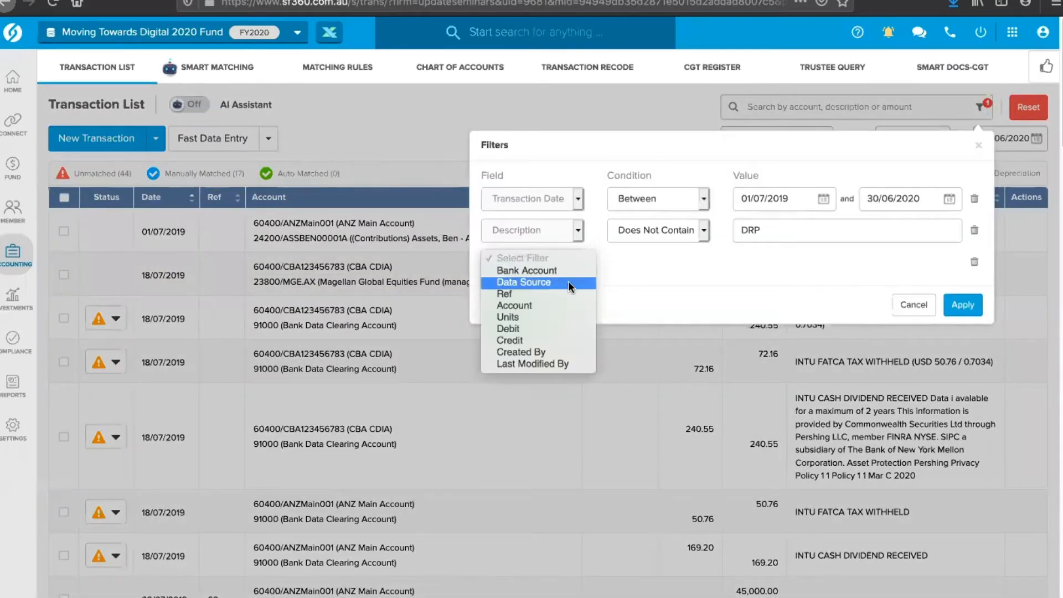
{"action": "left_click", "coordinate": [564, 304]}
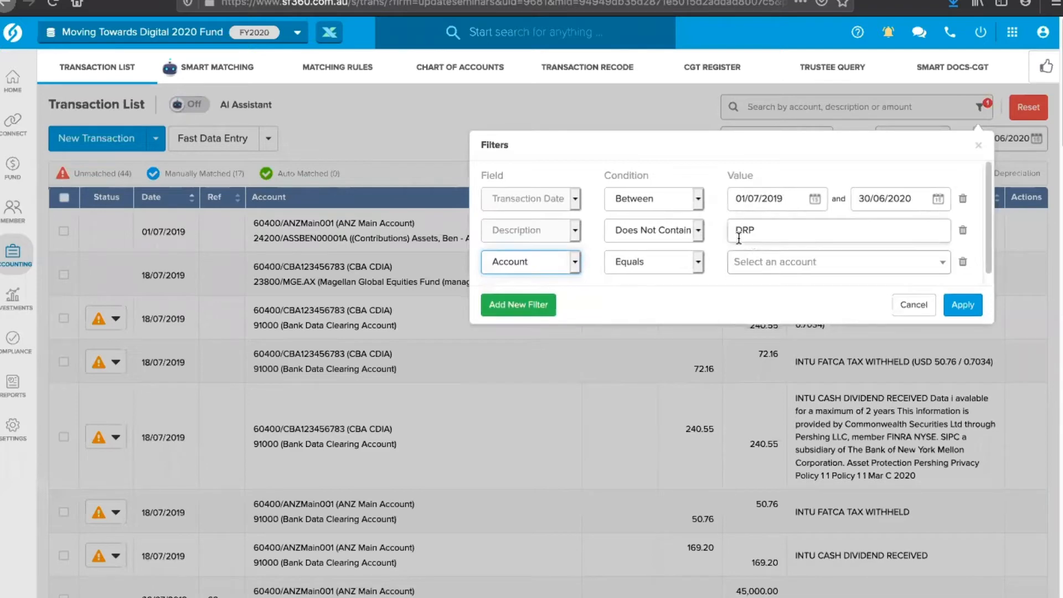
{"action": "left_click", "coordinate": [750, 263]}
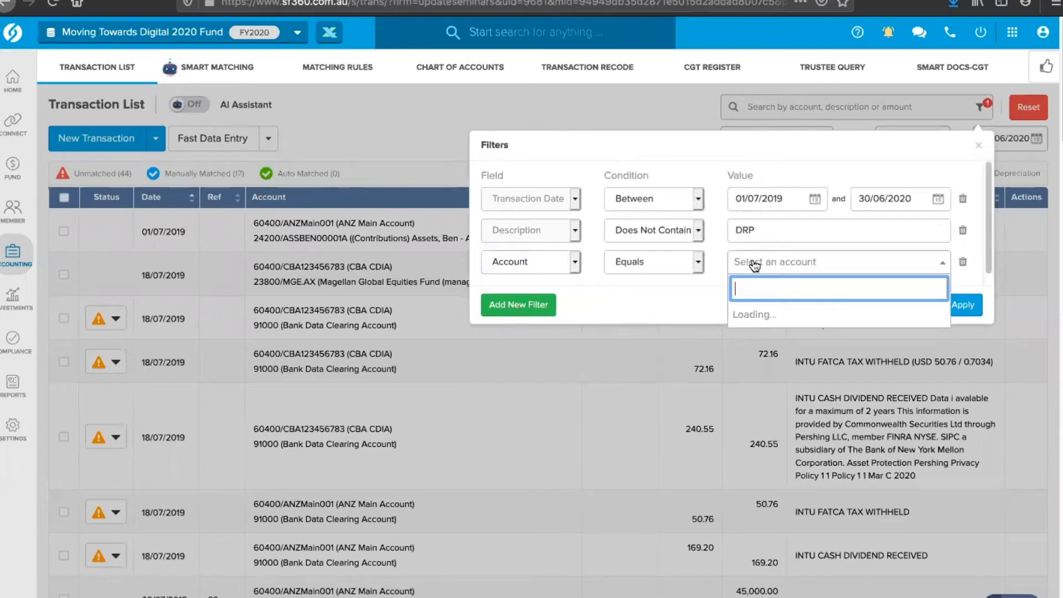
{"action": "type", "text": "776"}
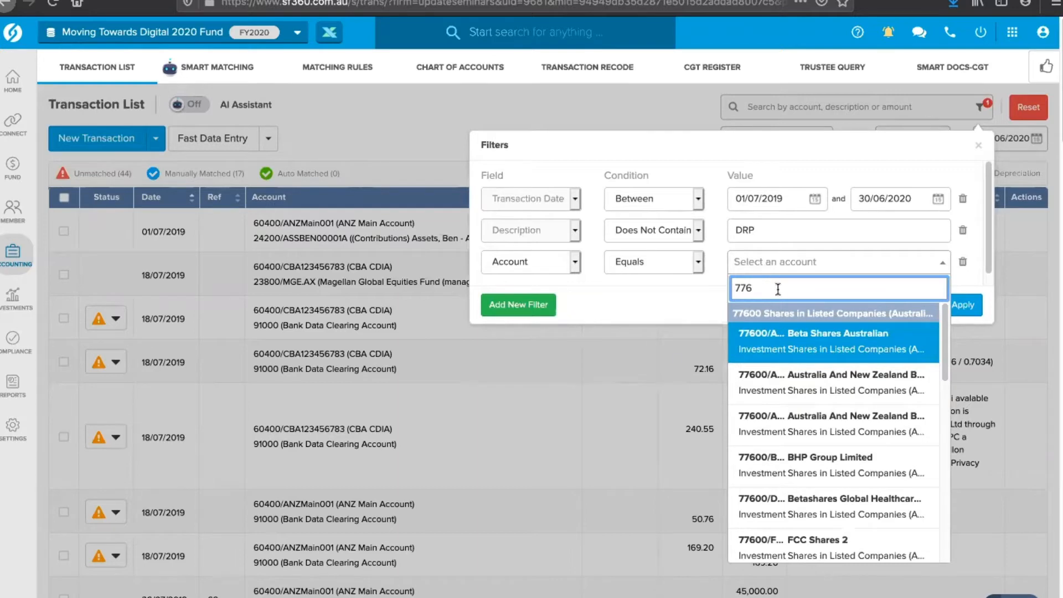
{"action": "left_click", "coordinate": [815, 458]}
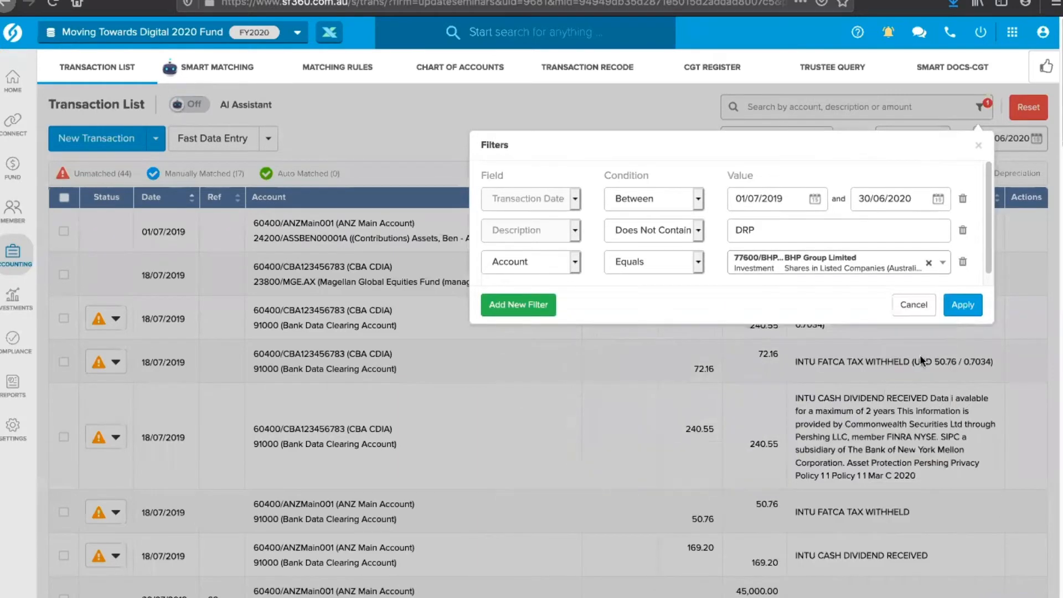
{"action": "left_click", "coordinate": [962, 311]}
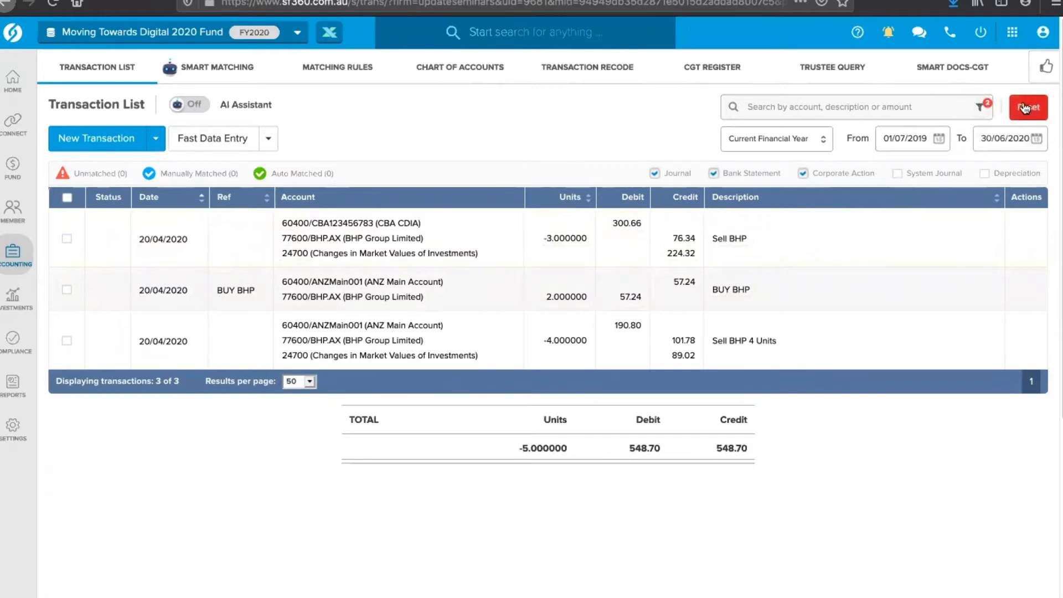
Step: Check the Description condition options in the Transaction List filters and delete the Description filter for DRP
{"action": "left_click", "coordinate": [982, 107]}
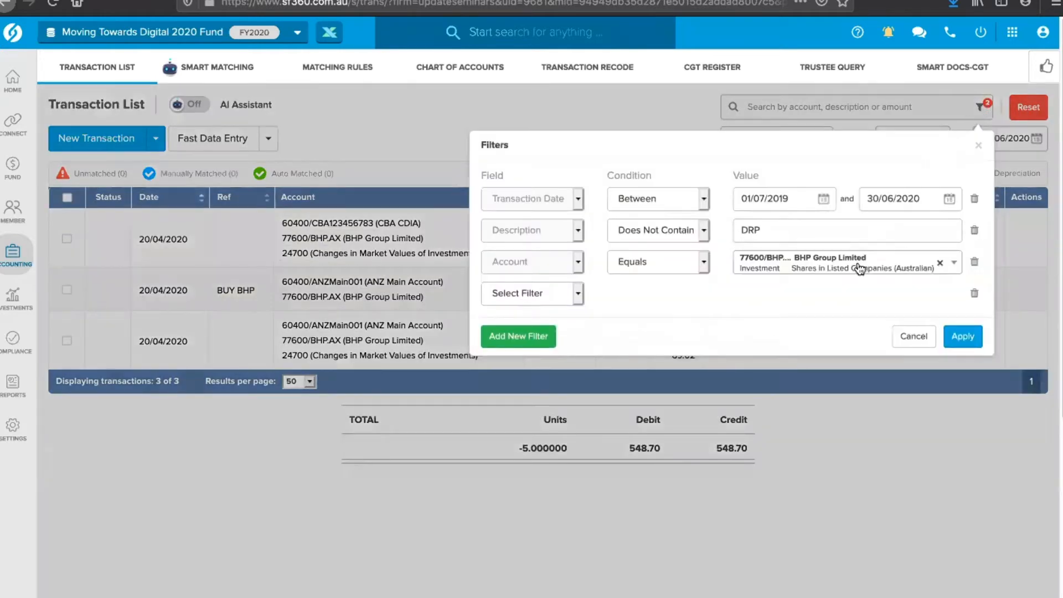
{"action": "left_click", "coordinate": [676, 230]}
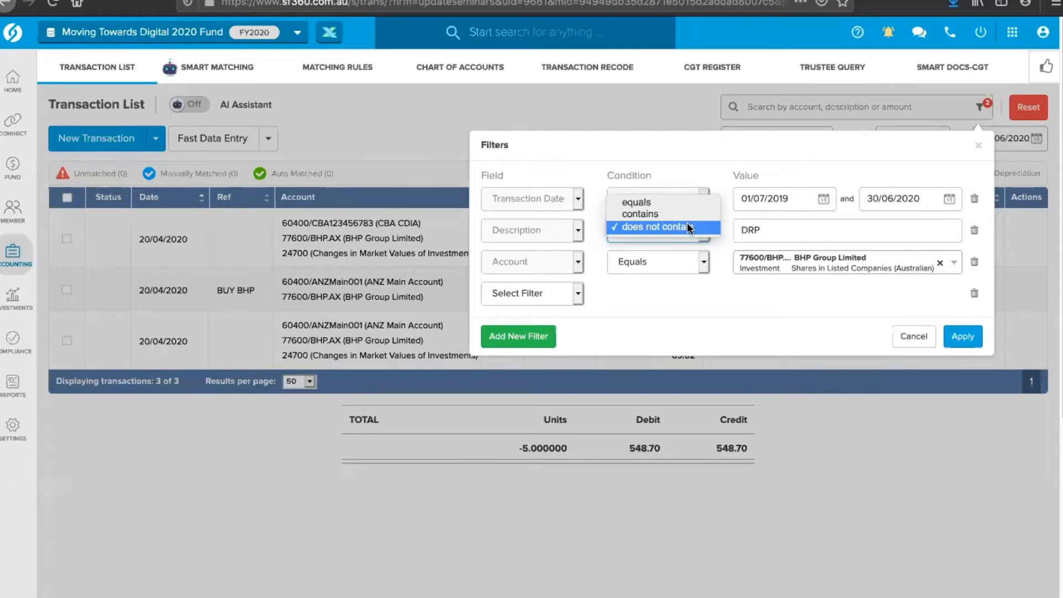
{"action": "left_click", "coordinate": [687, 226]}
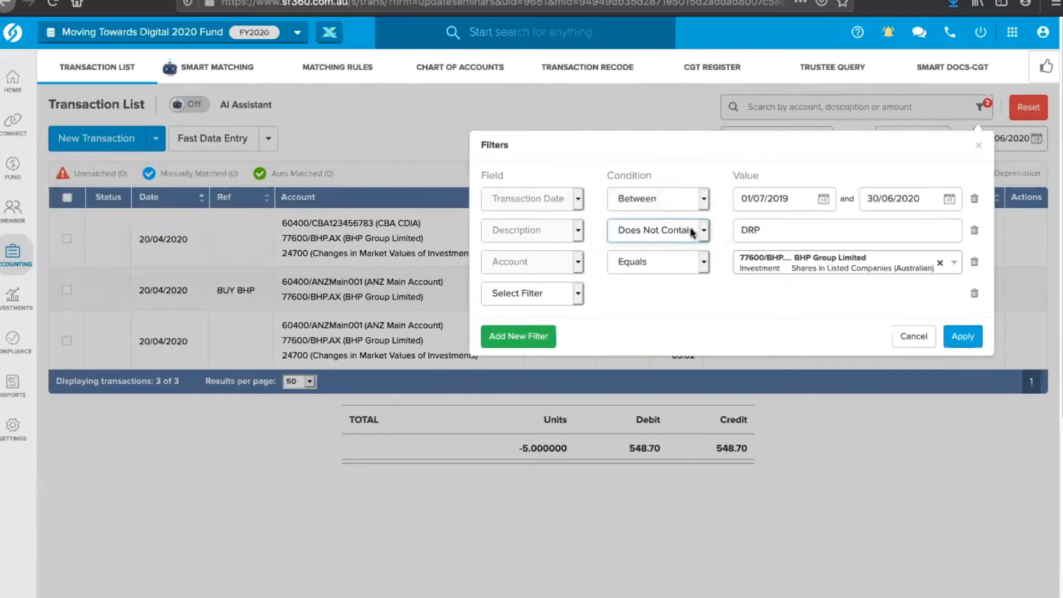
{"action": "left_click", "coordinate": [784, 230]}
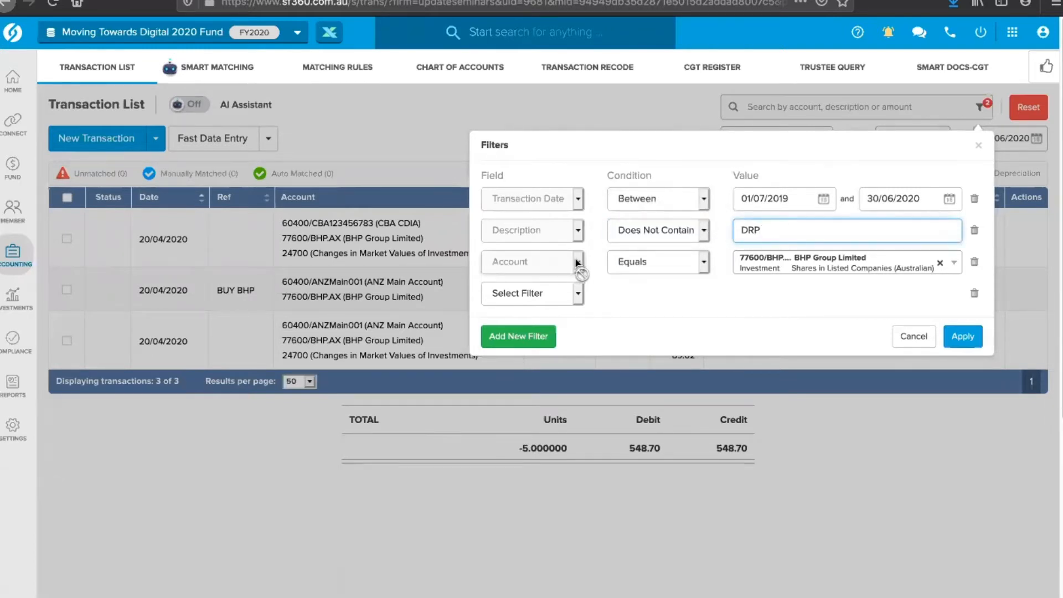
{"action": "left_click", "coordinate": [969, 232]}
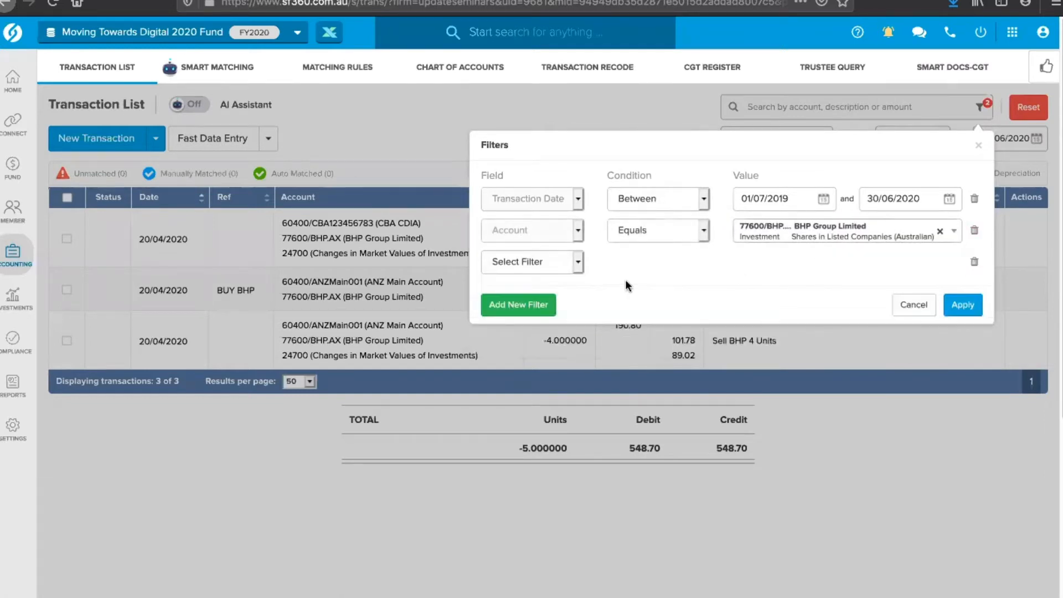
Step: Add a Units filter with the Between condition, ranging from -1,000 to 0
{"action": "left_click", "coordinate": [578, 263]}
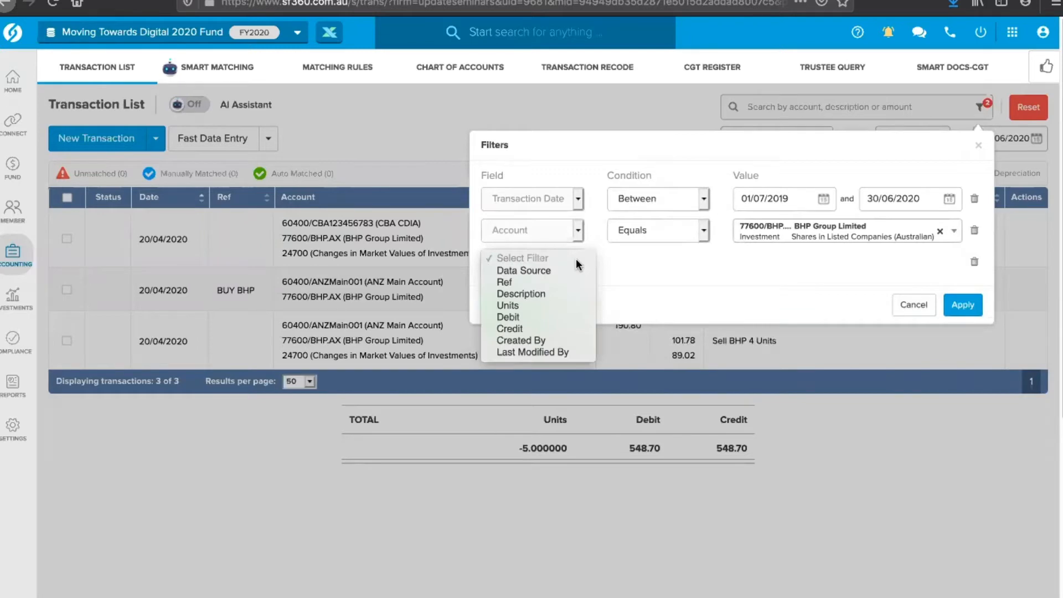
{"action": "left_click", "coordinate": [562, 300]}
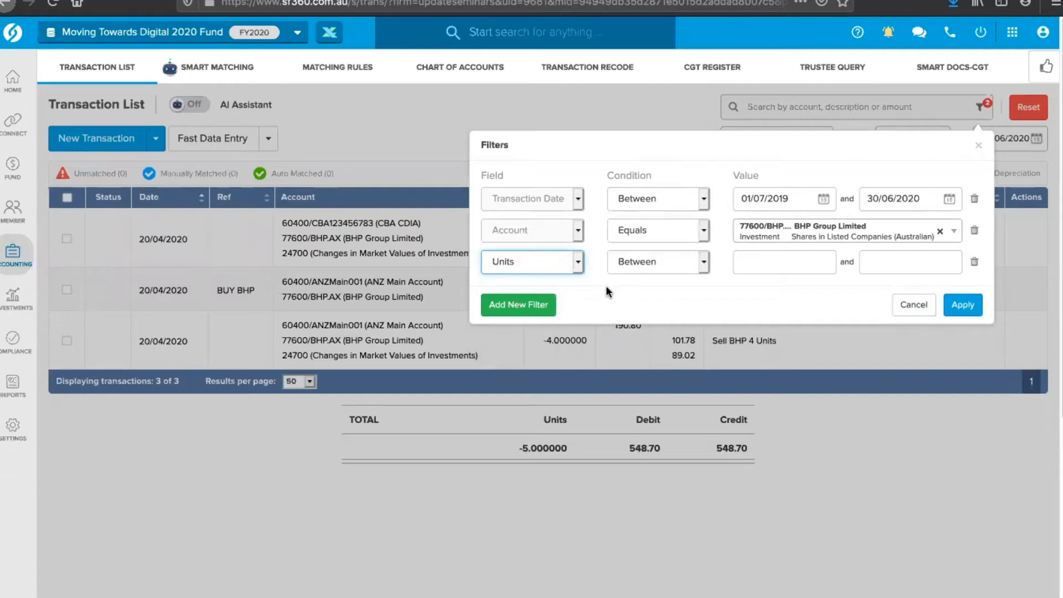
{"action": "left_click", "coordinate": [752, 261]}
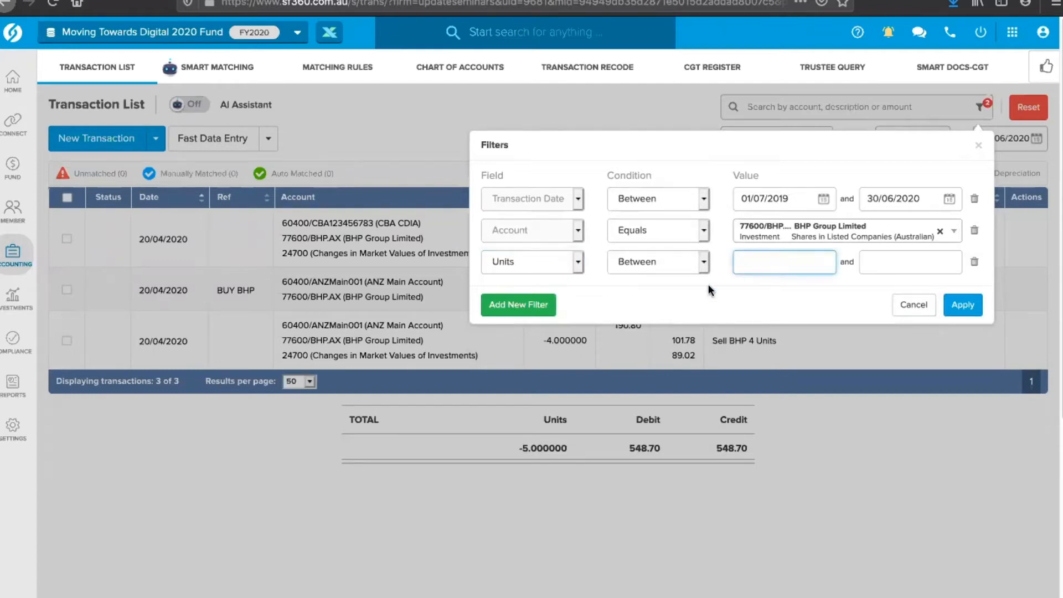
{"action": "left_click", "coordinate": [703, 264]}
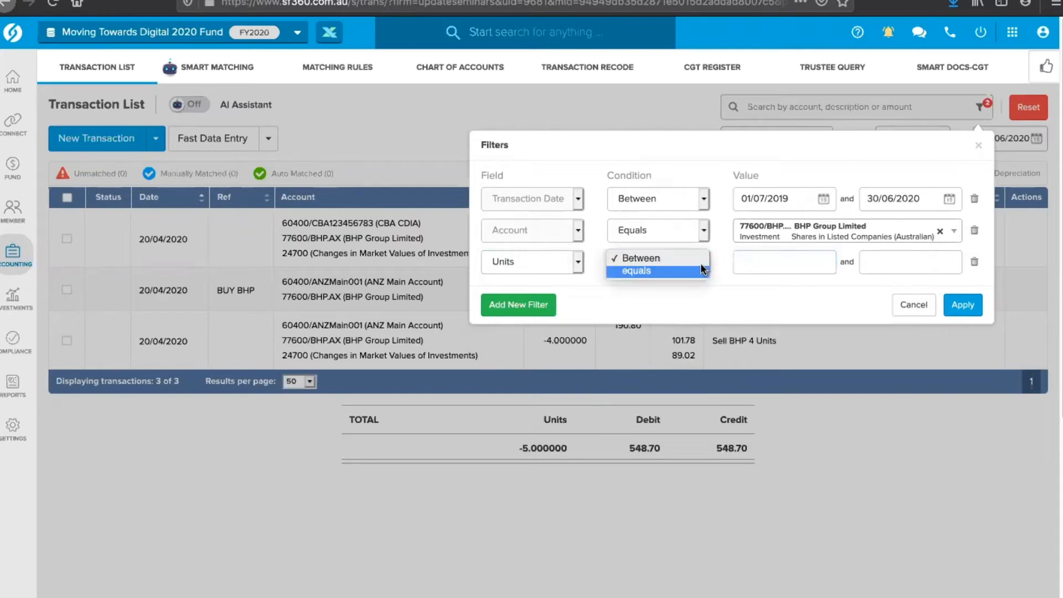
{"action": "left_click", "coordinate": [662, 259]}
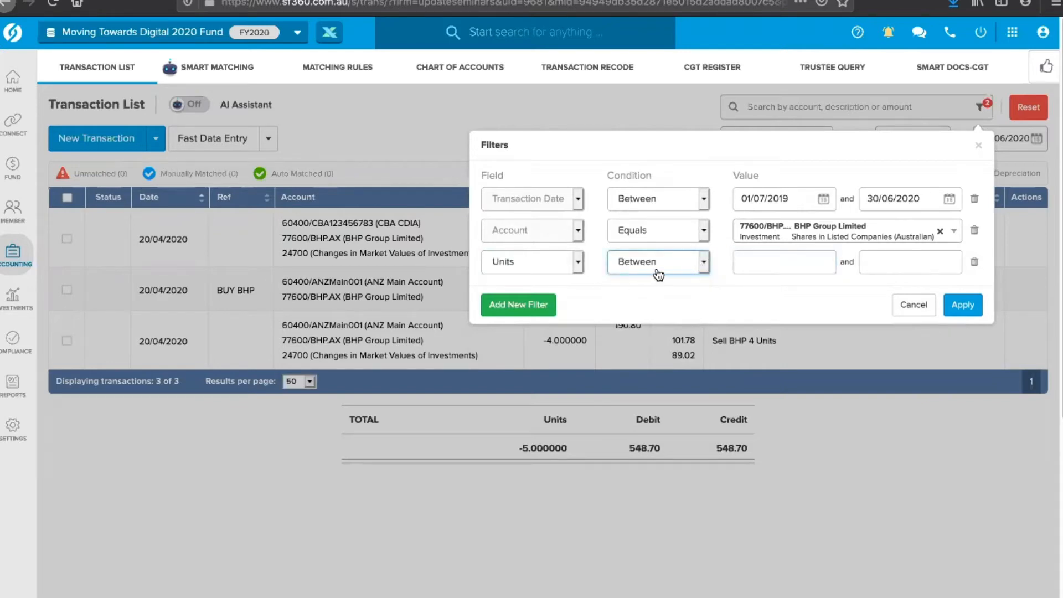
{"action": "left_click", "coordinate": [785, 262]}
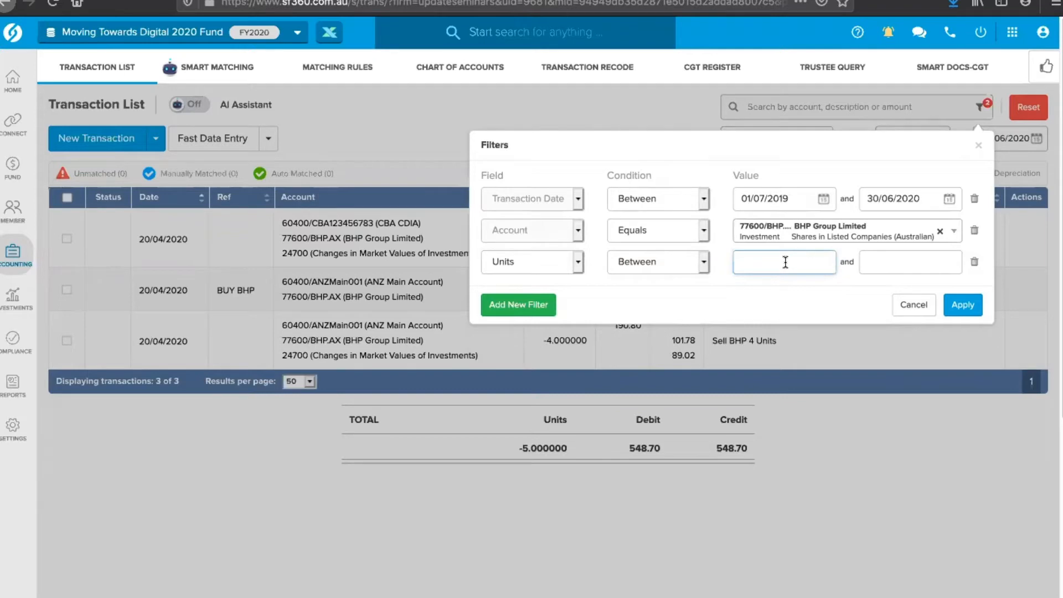
{"action": "type", "text": "-1000"}
{"action": "key", "text": "Tab"}
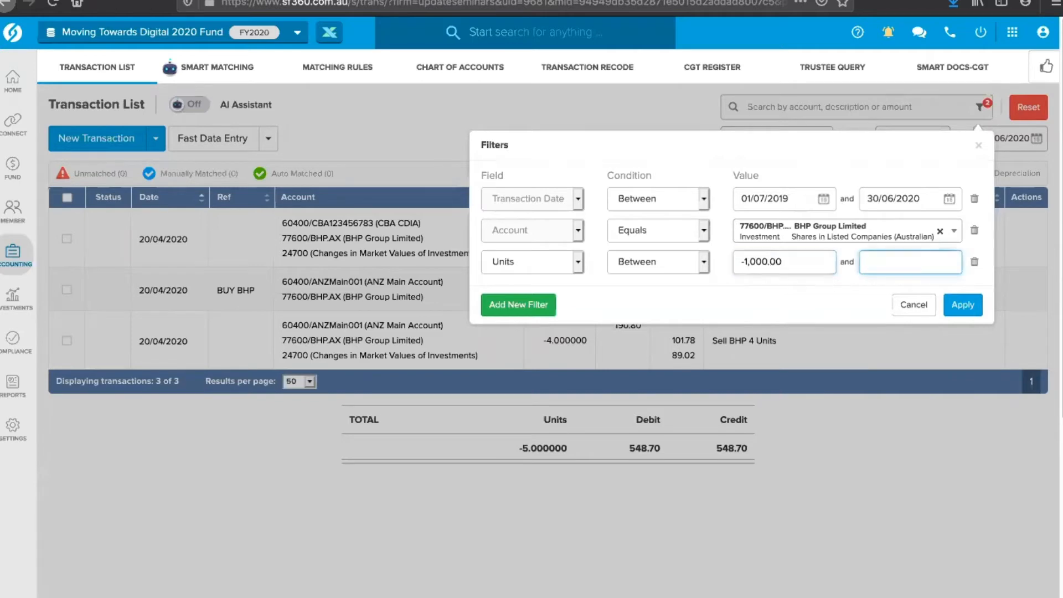
{"action": "type", "text": "0"}
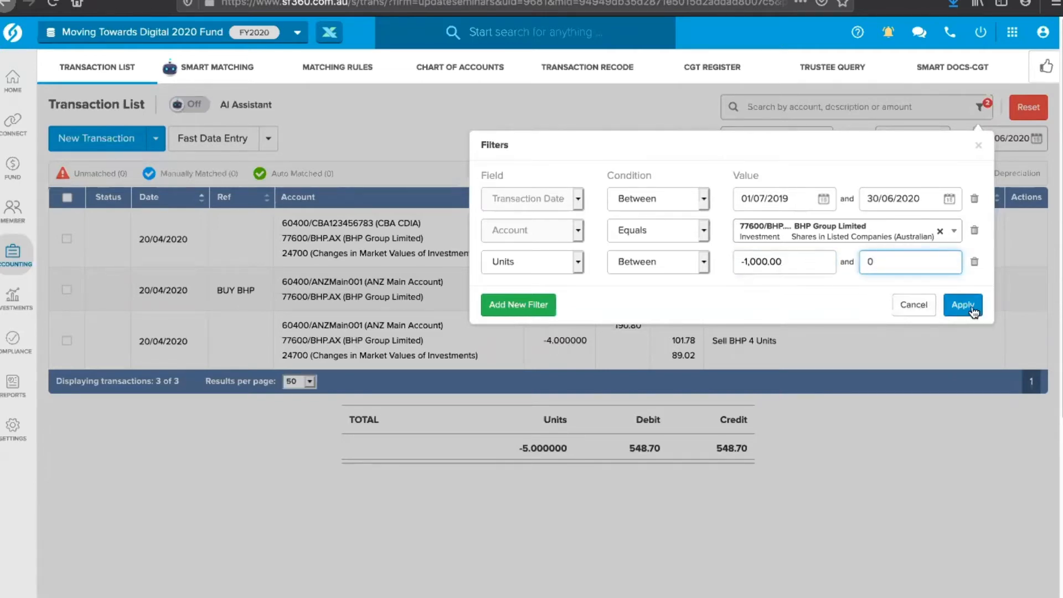
Step: Set the Units filter's lower limit to -1,000,000, apply the filters and review the saved filter settings
{"action": "double_click", "coordinate": [767, 262]}
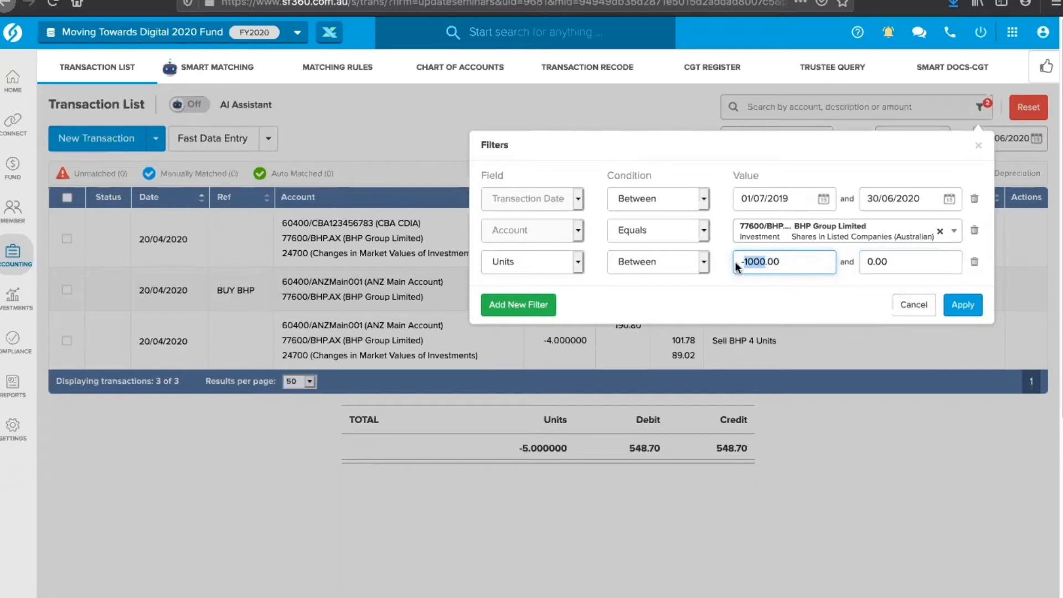
{"action": "key", "text": "Right"}
{"action": "type", "text": "000"}
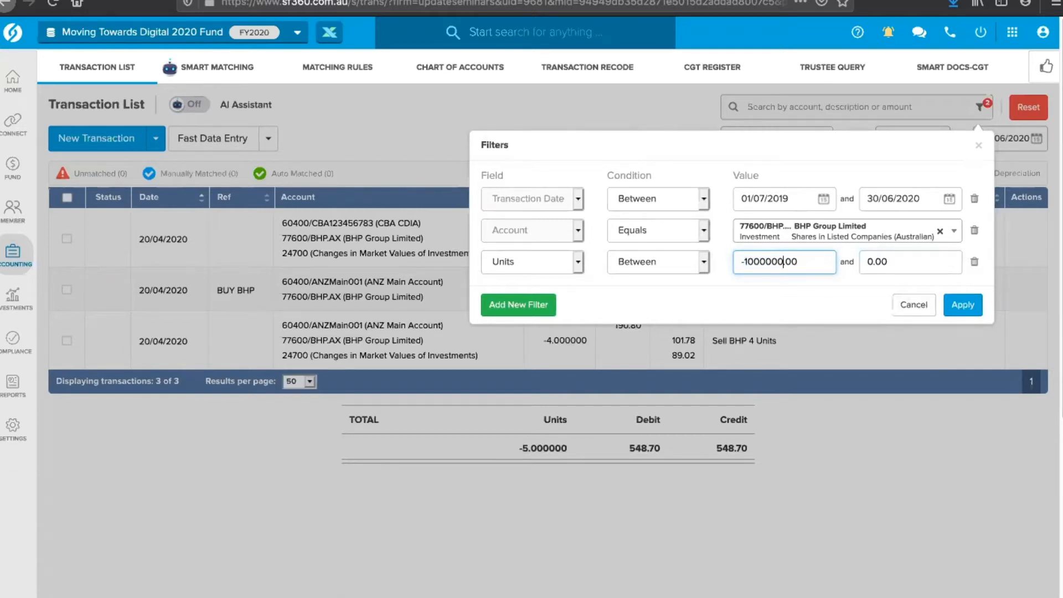
{"action": "left_click", "coordinate": [963, 304]}
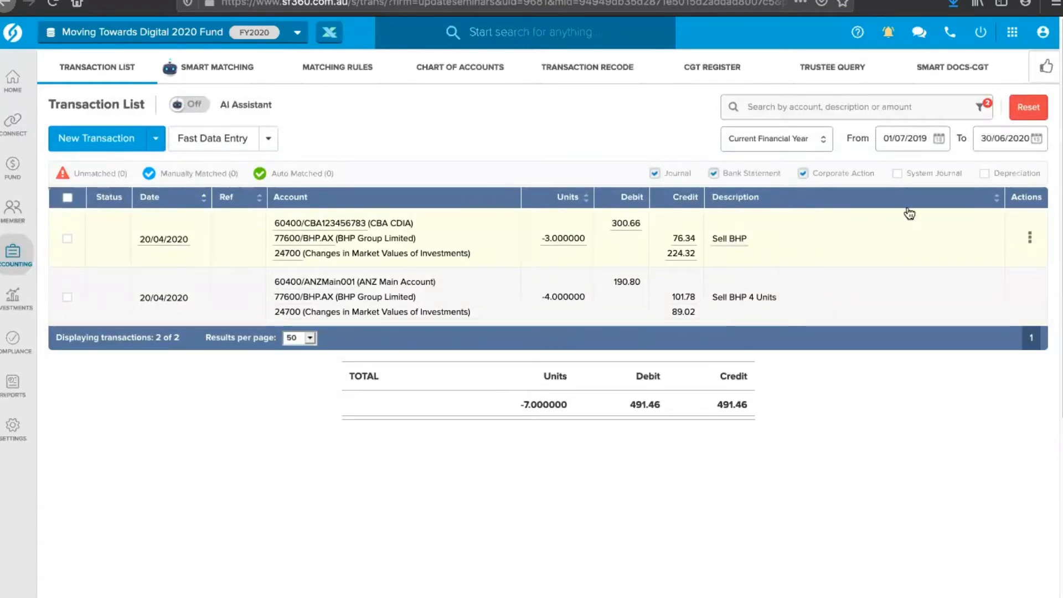
{"action": "left_click", "coordinate": [981, 109]}
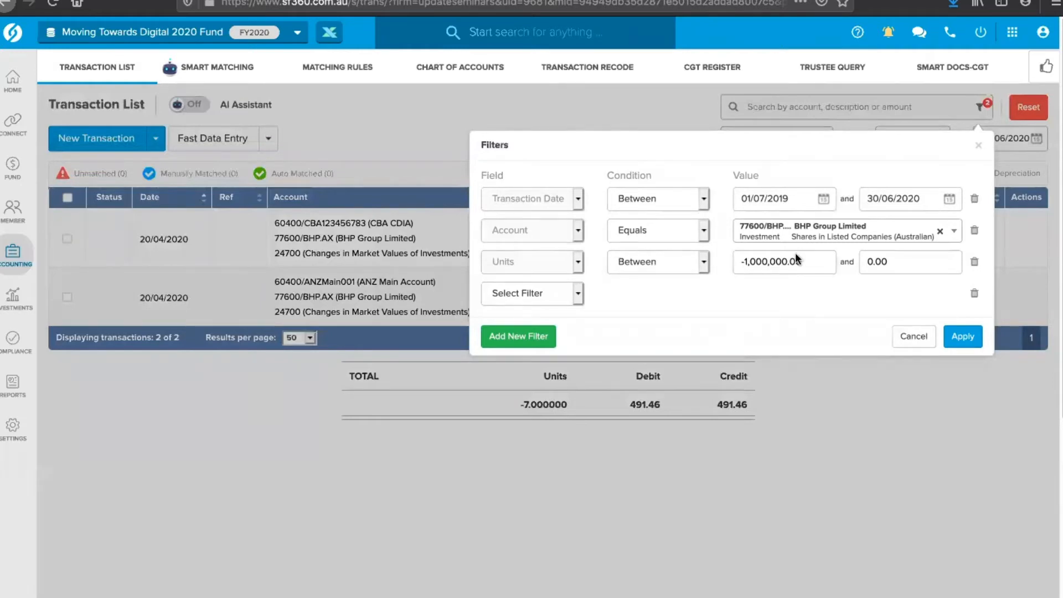
{"action": "left_click", "coordinate": [914, 336]}
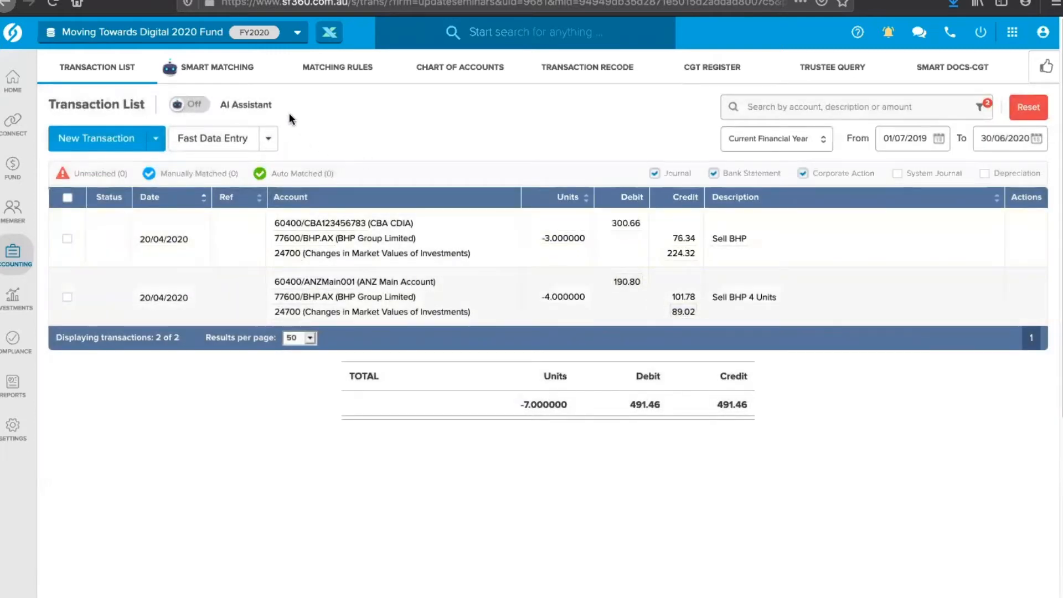
Step: View the Smart Matching page and open the Rental Expense Allocation Rental FUNDS RECEIVED matching rule
{"action": "left_click", "coordinate": [213, 68]}
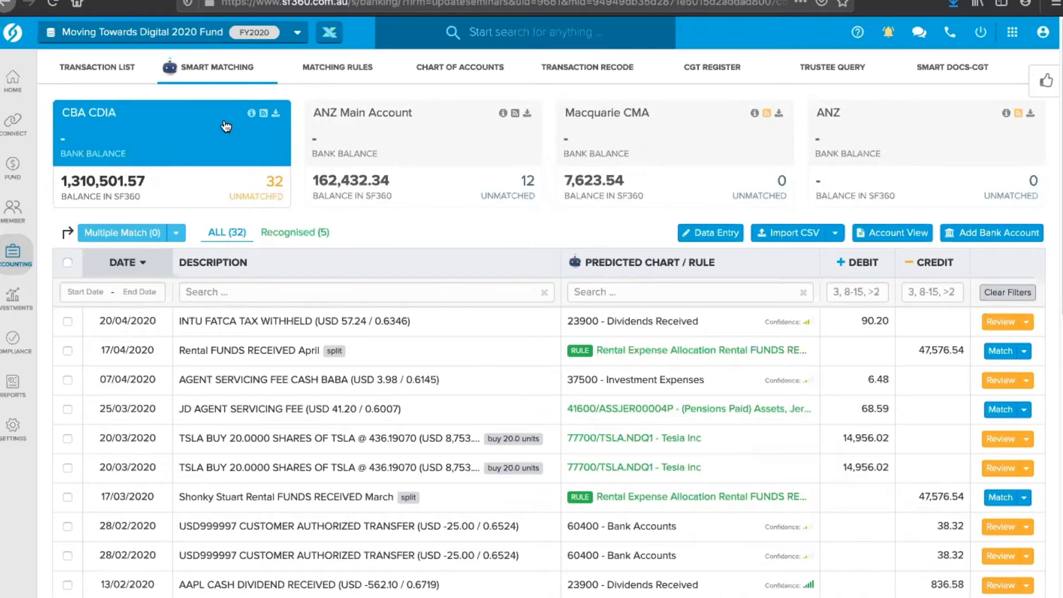
{"action": "left_click", "coordinate": [337, 67]}
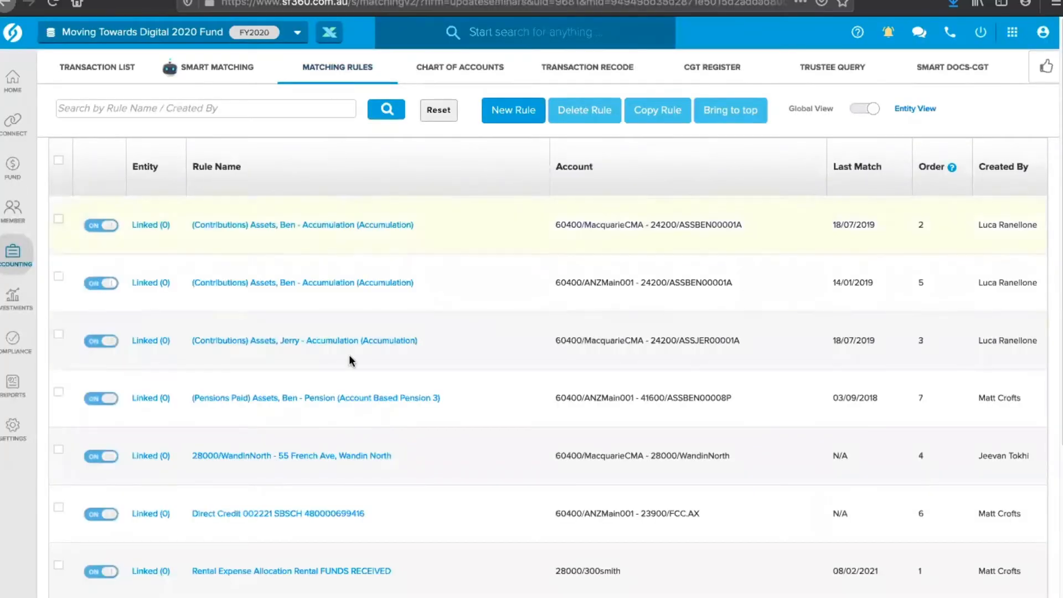
{"action": "left_click", "coordinate": [324, 571]}
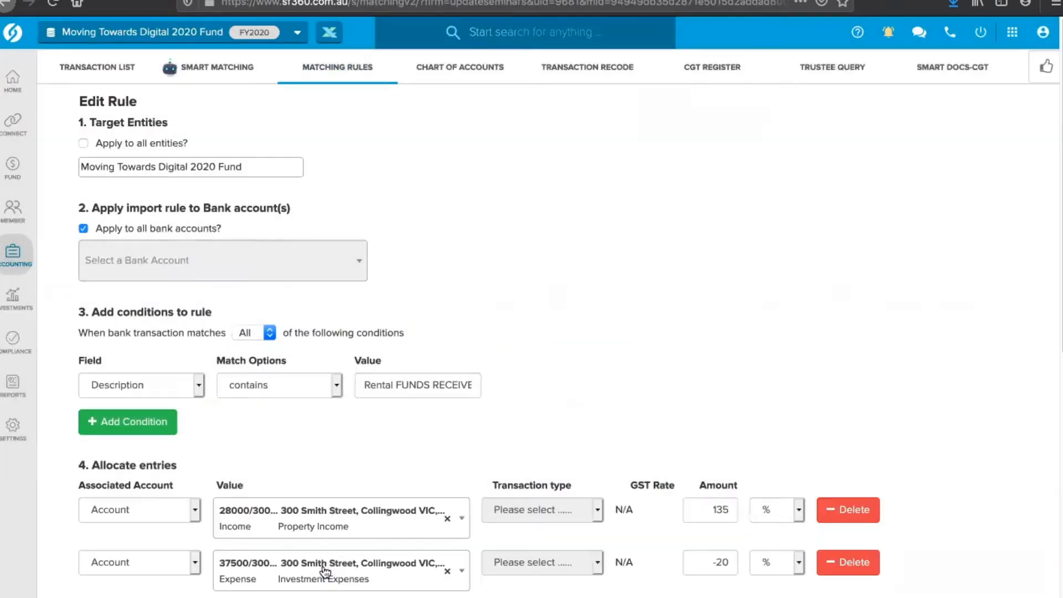
{"action": "scroll", "coordinate": [501, 403], "scroll_direction": "down", "scroll_amount": 2}
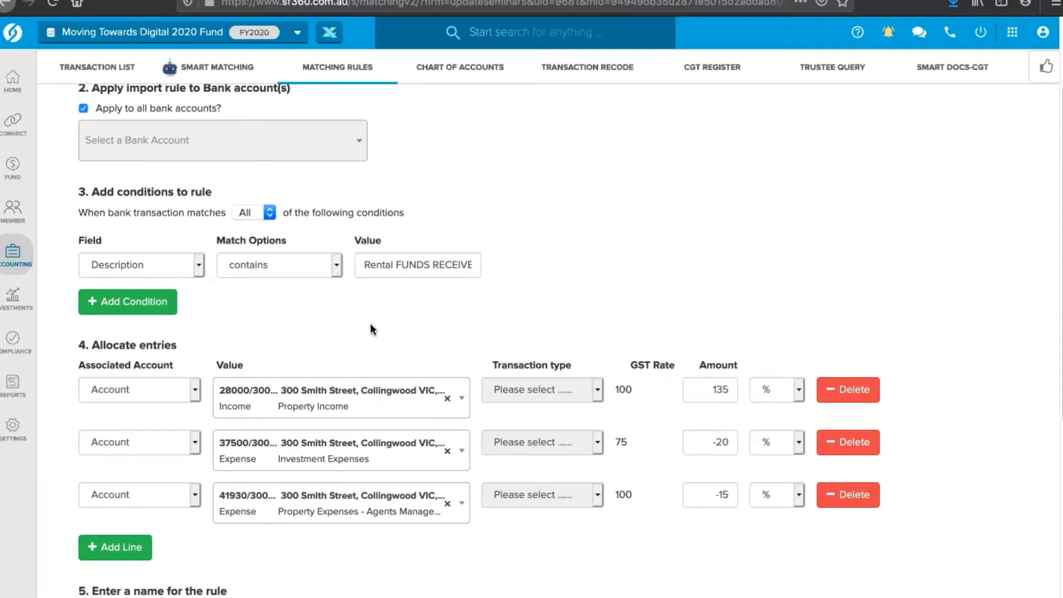
{"action": "scroll", "coordinate": [274, 354], "scroll_direction": "down", "scroll_amount": 1}
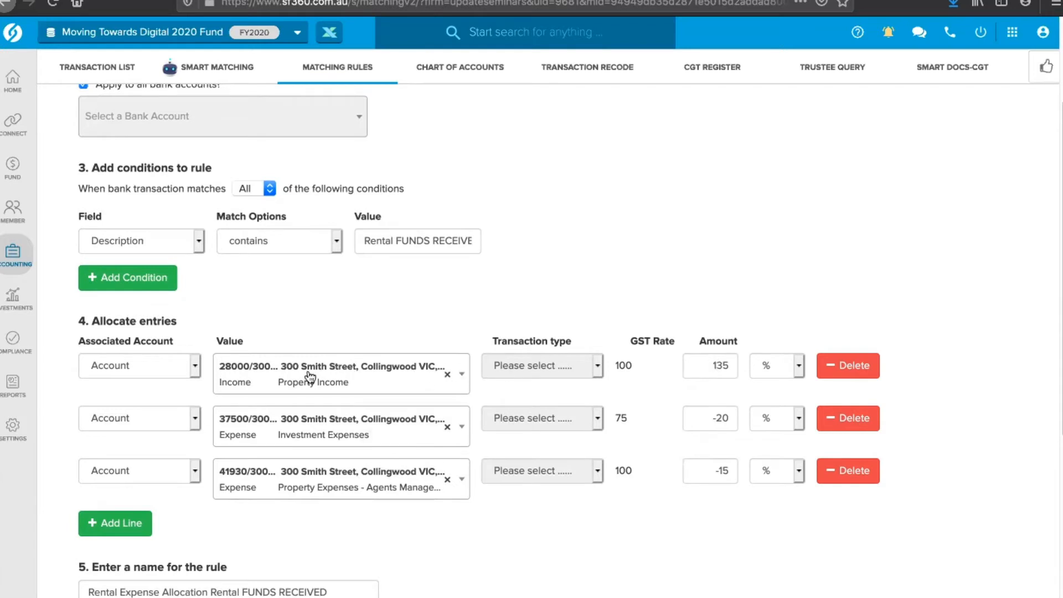
{"action": "scroll", "coordinate": [237, 277], "scroll_direction": "up", "scroll_amount": 3}
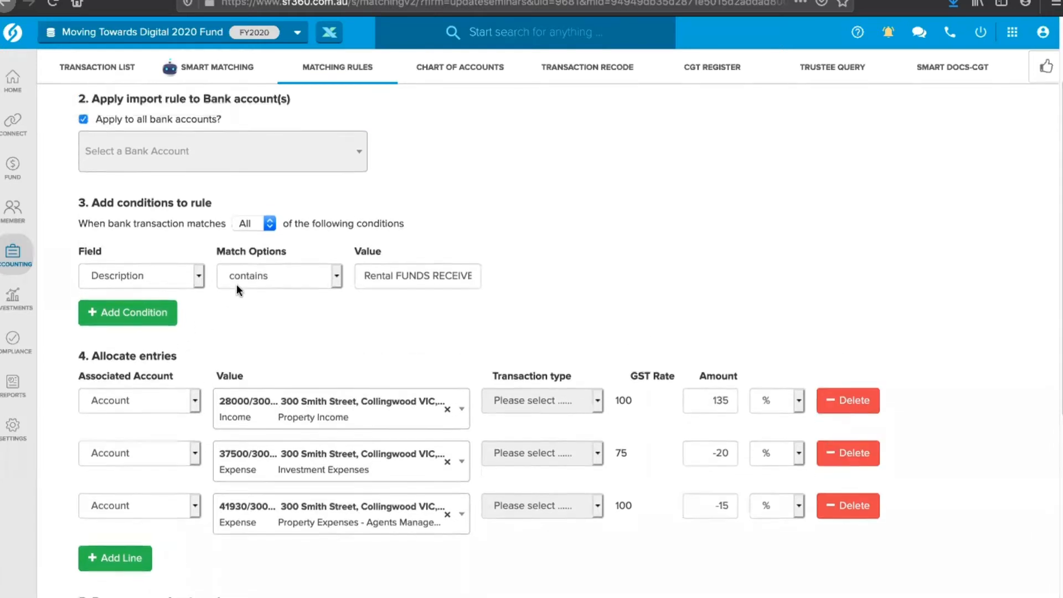
{"action": "scroll", "coordinate": [235, 288], "scroll_direction": "up", "scroll_amount": 1}
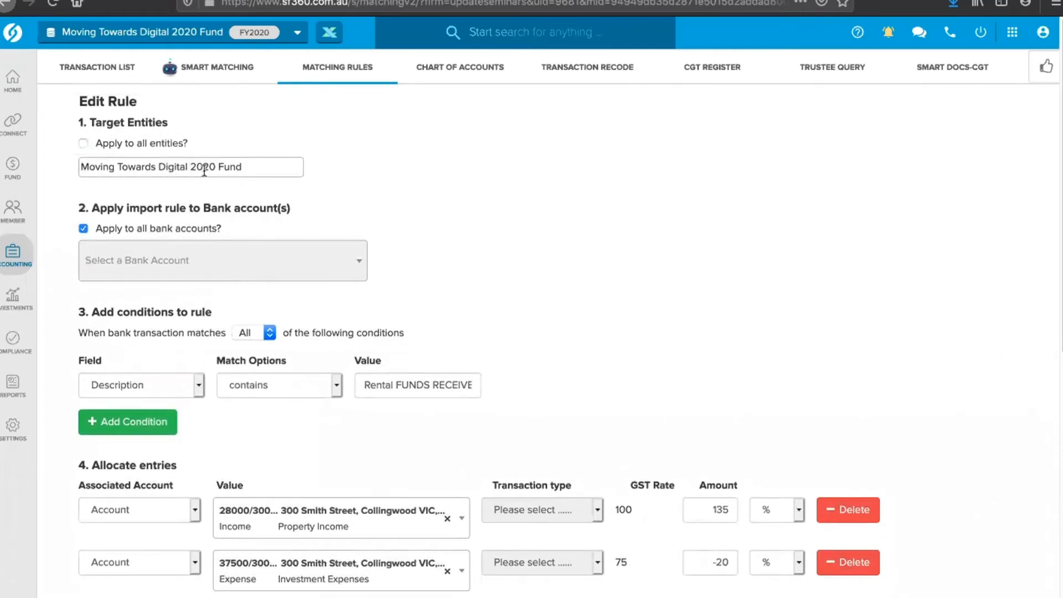
{"action": "scroll", "coordinate": [253, 362], "scroll_direction": "down", "scroll_amount": 2}
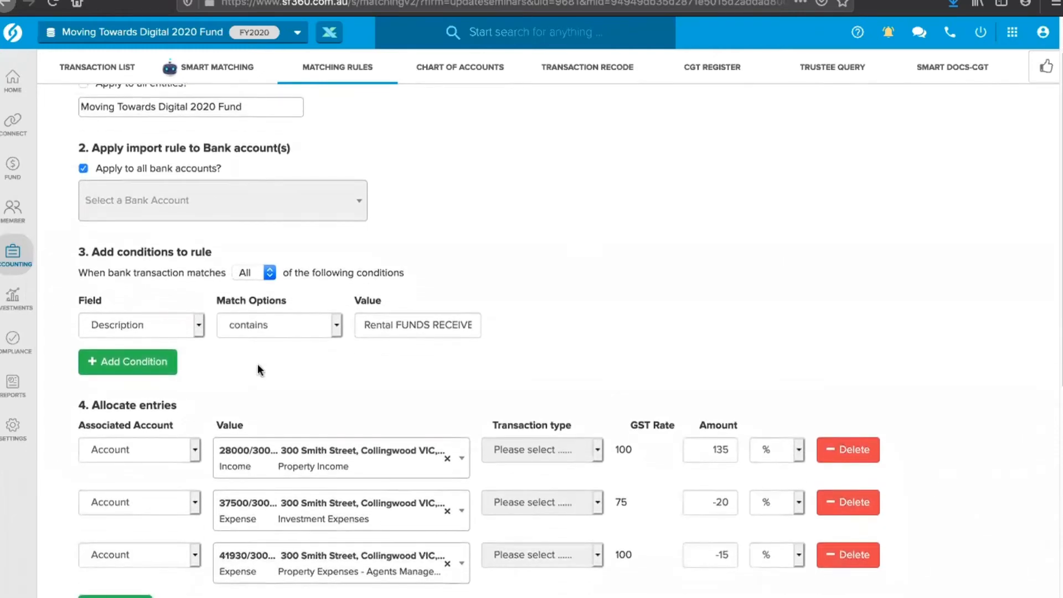
{"action": "scroll", "coordinate": [258, 365], "scroll_direction": "down", "scroll_amount": 2}
{"action": "scroll", "coordinate": [261, 367], "scroll_direction": "down", "scroll_amount": 1}
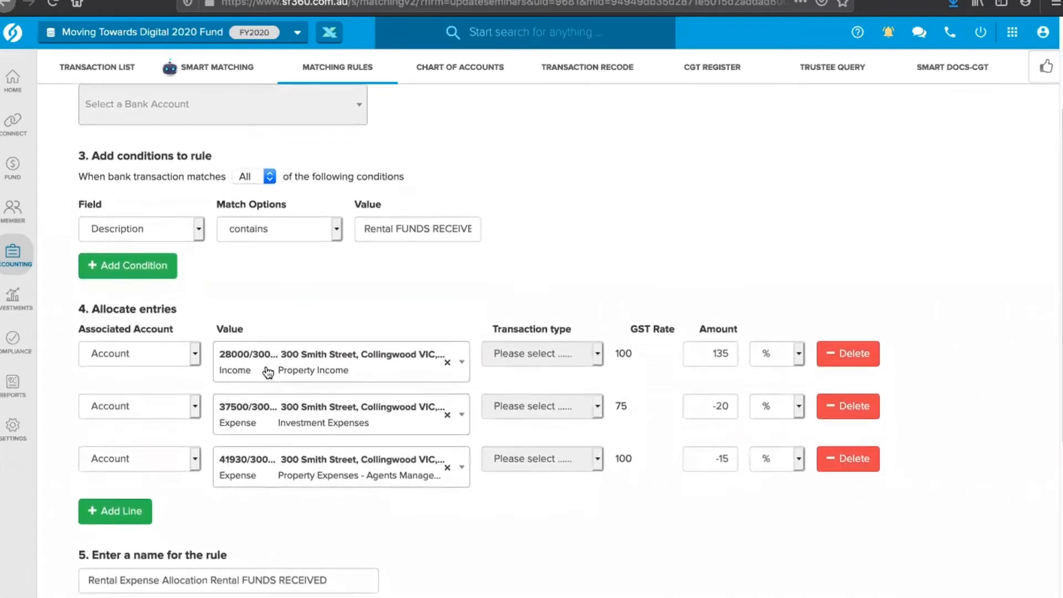
{"action": "scroll", "coordinate": [266, 370], "scroll_direction": "down", "scroll_amount": 1}
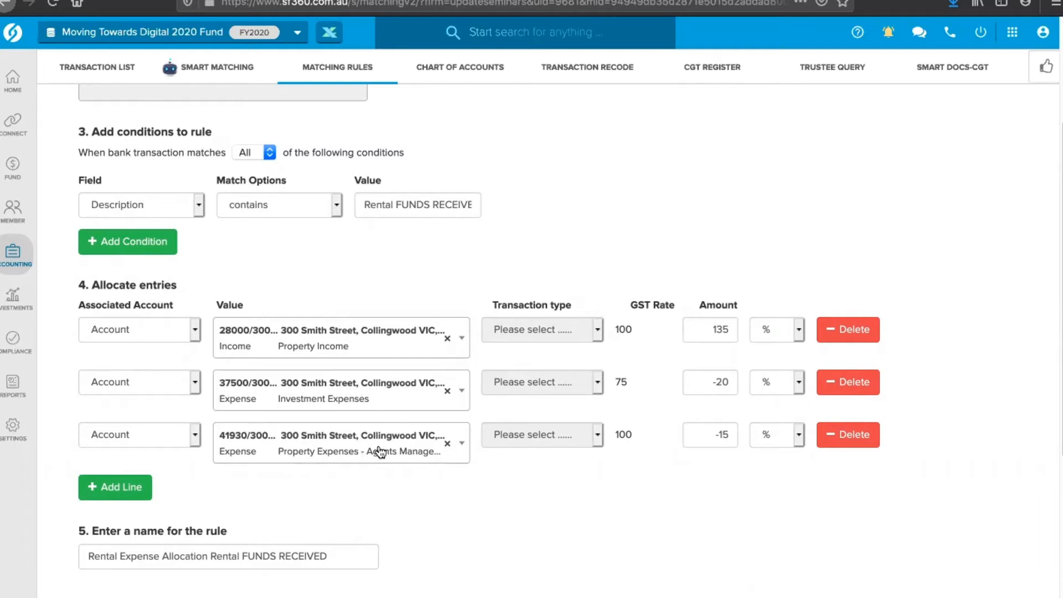
Step: Try adding a fourth allocation line of type Account, searching the accounts for 419, and delete the line
{"action": "left_click", "coordinate": [118, 489]}
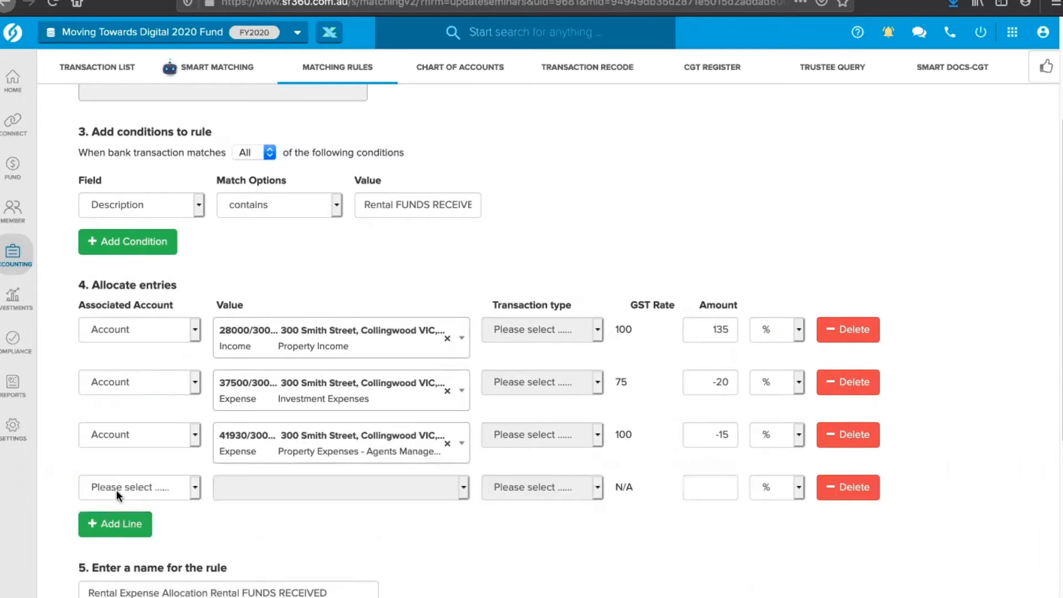
{"action": "left_click", "coordinate": [116, 490]}
{"action": "left_click", "coordinate": [139, 494]}
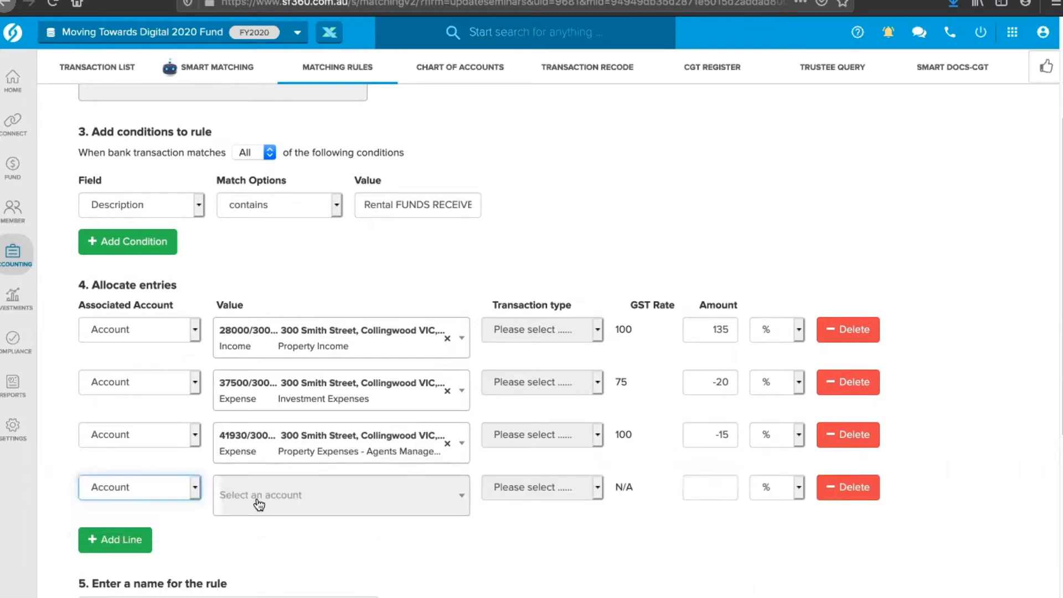
{"action": "left_click", "coordinate": [295, 494]}
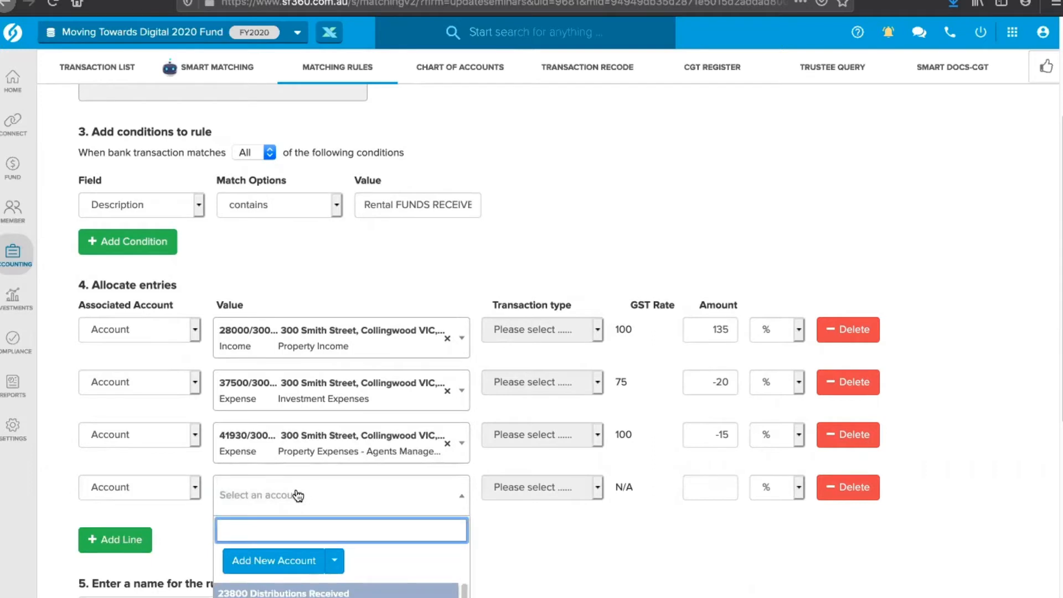
{"action": "type", "text": "41"}
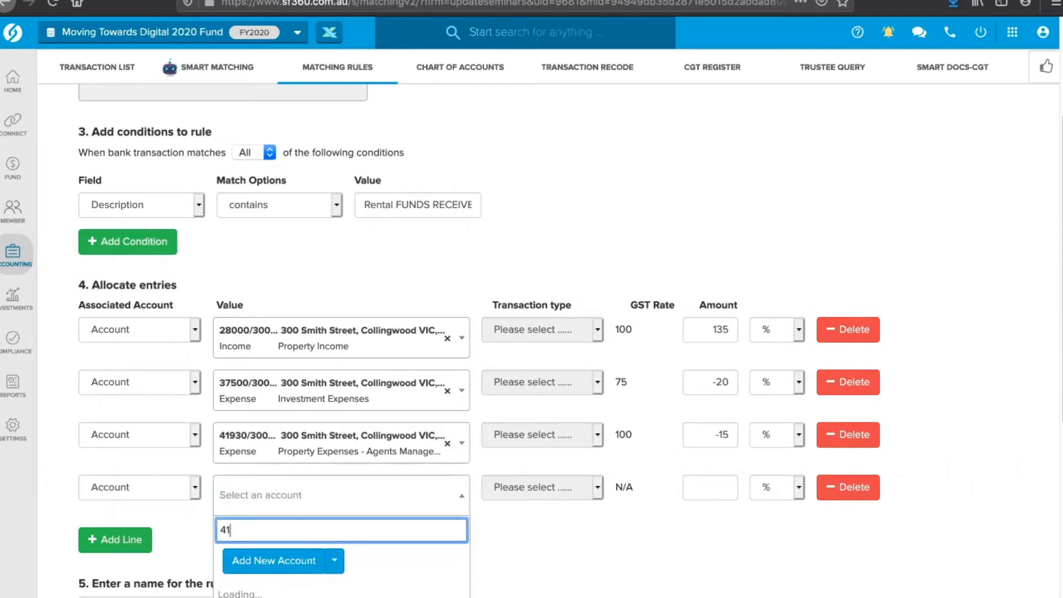
{"action": "type", "text": "9"}
{"action": "left_click", "coordinate": [842, 487]}
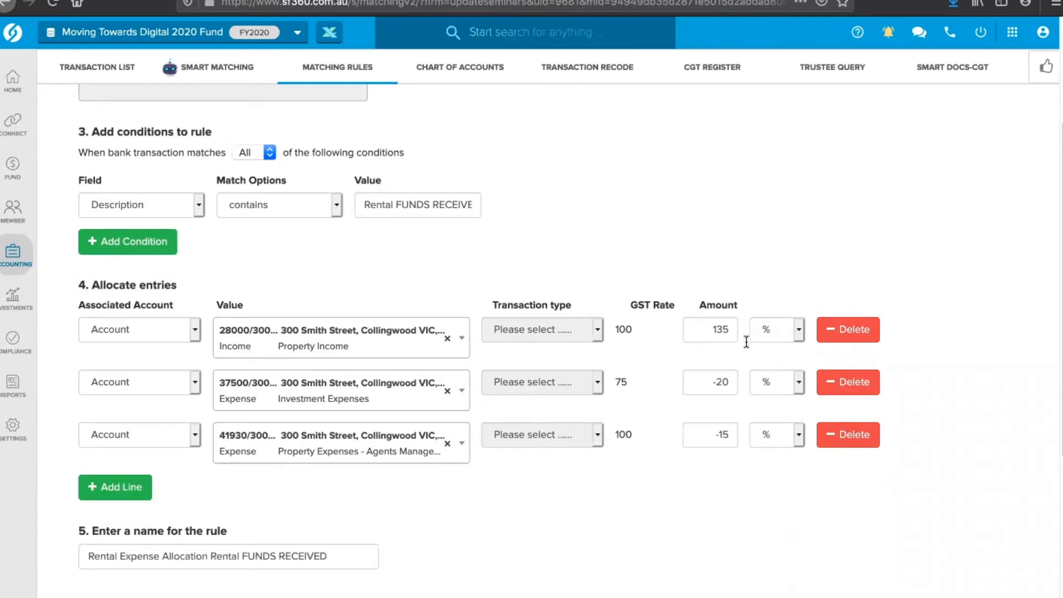
Step: Review the Property Income percentage, the rule name and the Review before apply setting of the matching rule
{"action": "double_click", "coordinate": [720, 330]}
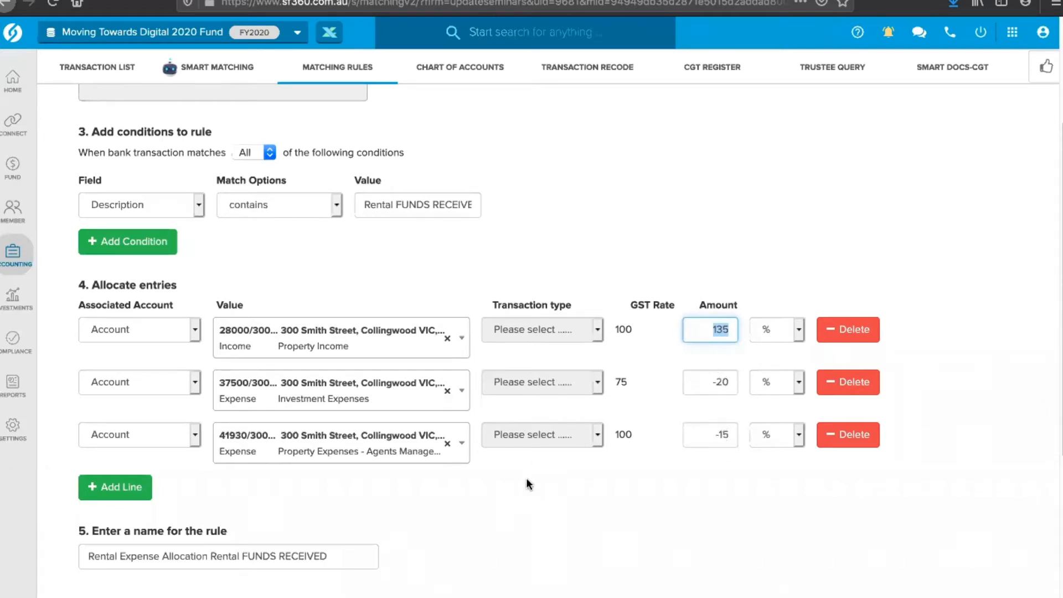
{"action": "scroll", "coordinate": [522, 490], "scroll_direction": "down", "scroll_amount": 3}
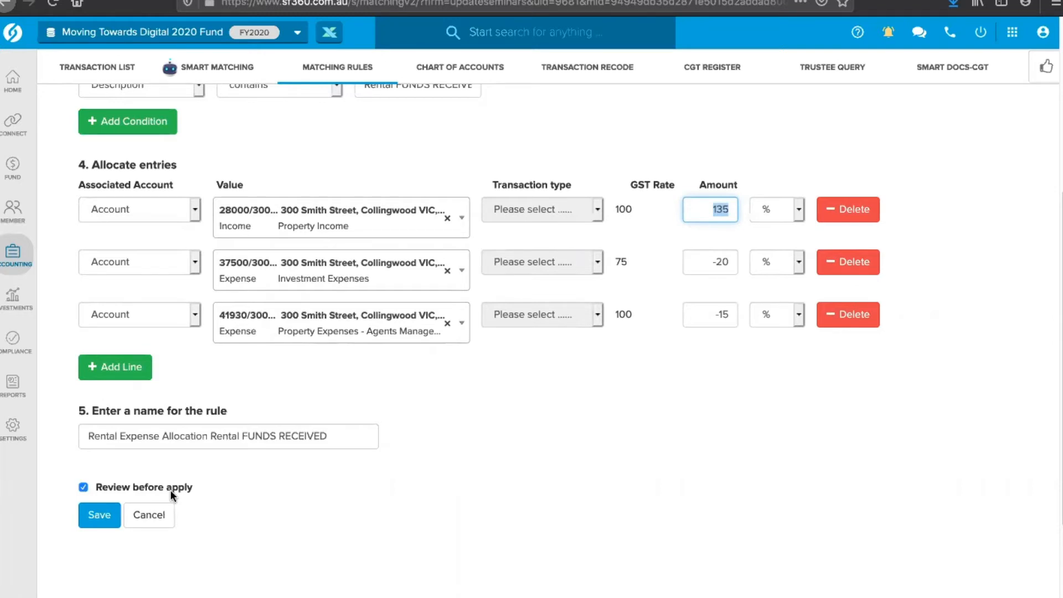
{"action": "scroll", "coordinate": [282, 475], "scroll_direction": "up", "scroll_amount": 4}
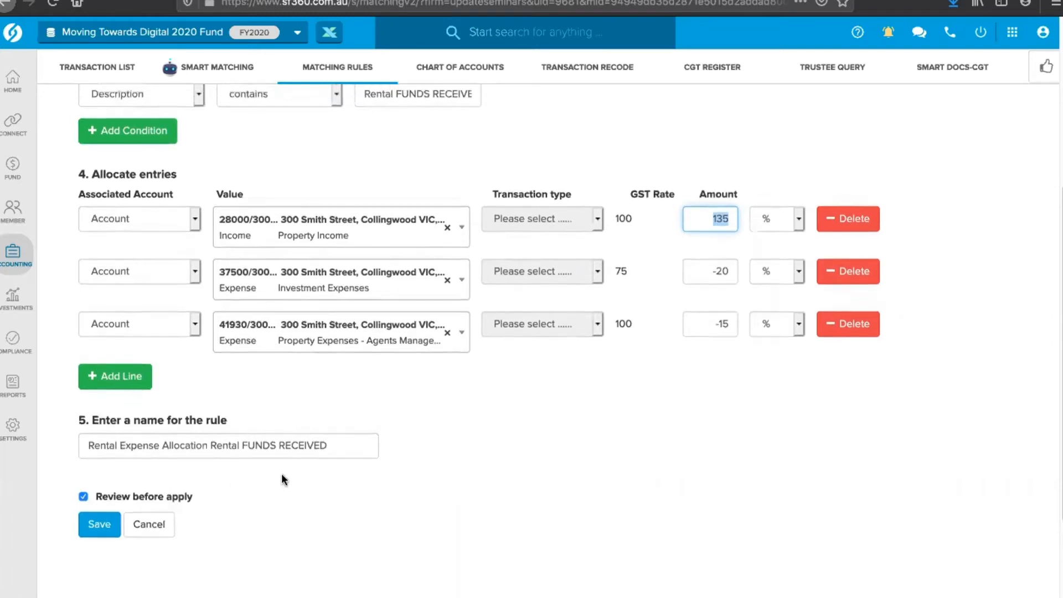
{"action": "scroll", "coordinate": [294, 441], "scroll_direction": "up", "scroll_amount": 2}
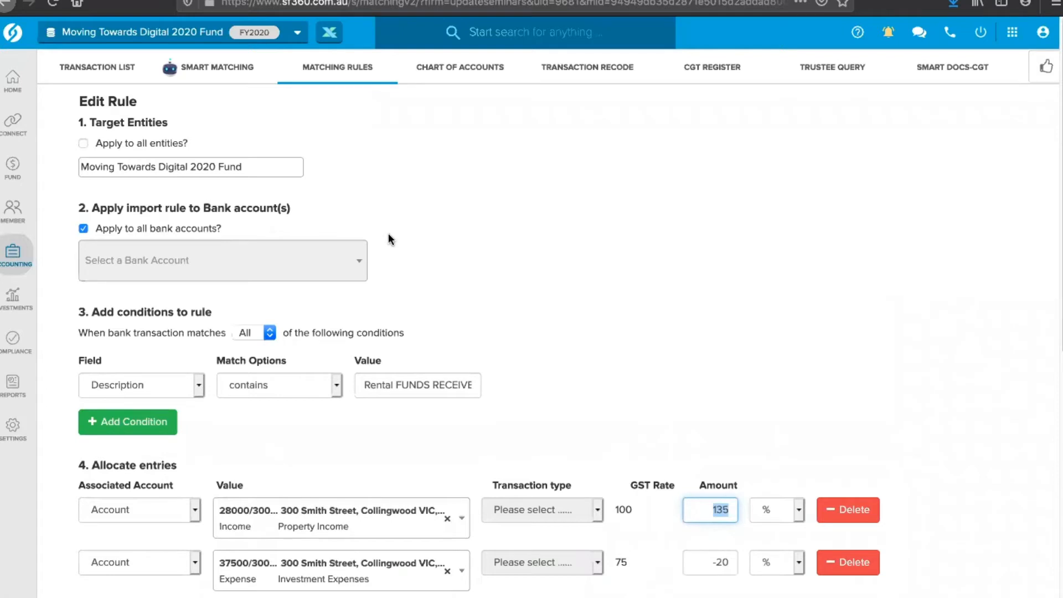
Step: Review the split of the recognised 17/04/2020 Rental FUNDS RECEIVED April transaction in Smart Matching and match it
{"action": "left_click", "coordinate": [227, 70]}
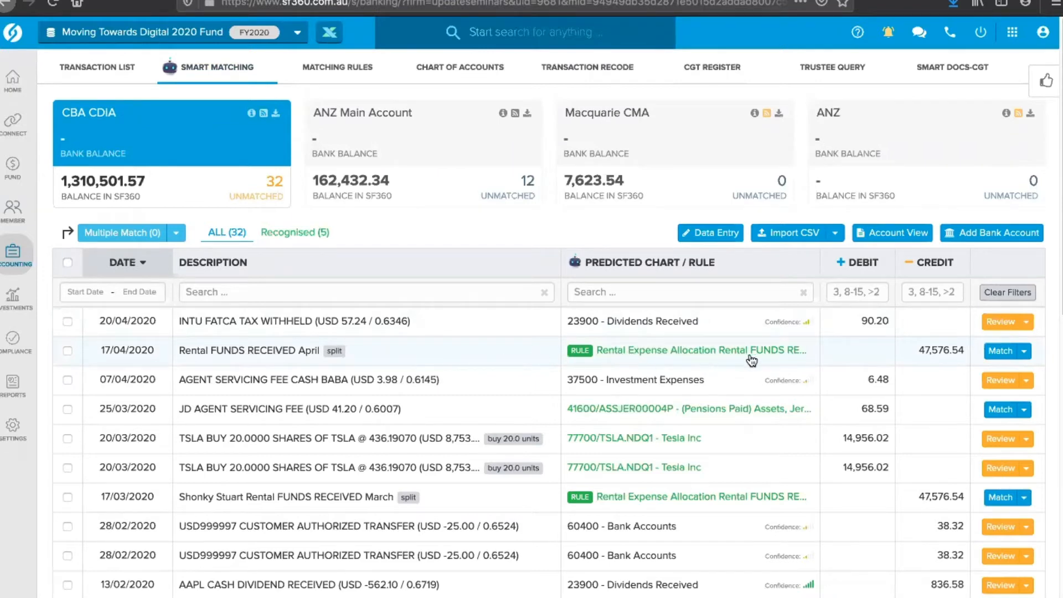
{"action": "left_click", "coordinate": [309, 239]}
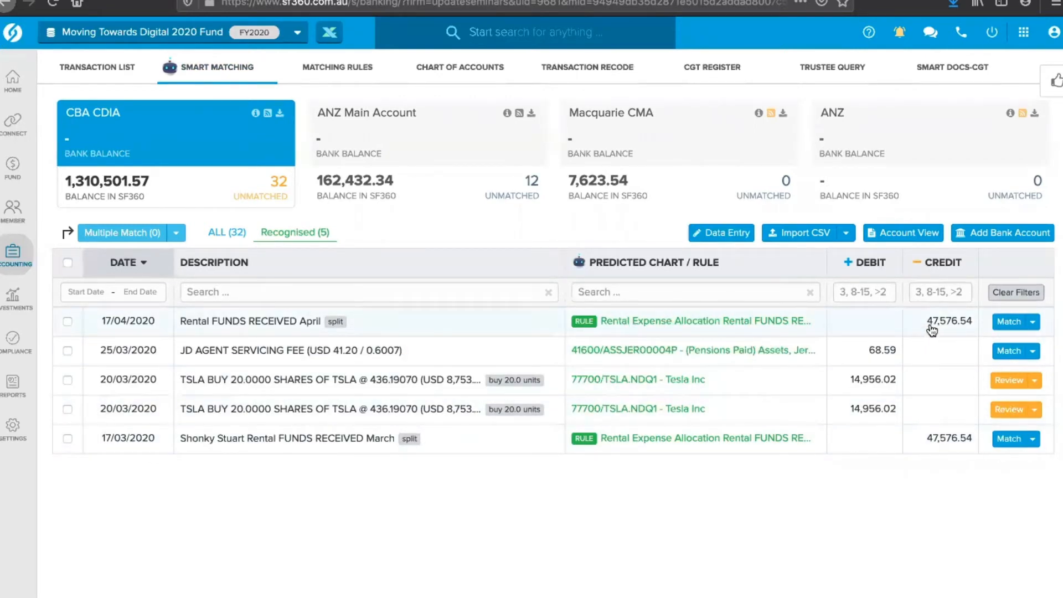
{"action": "left_click", "coordinate": [526, 331]}
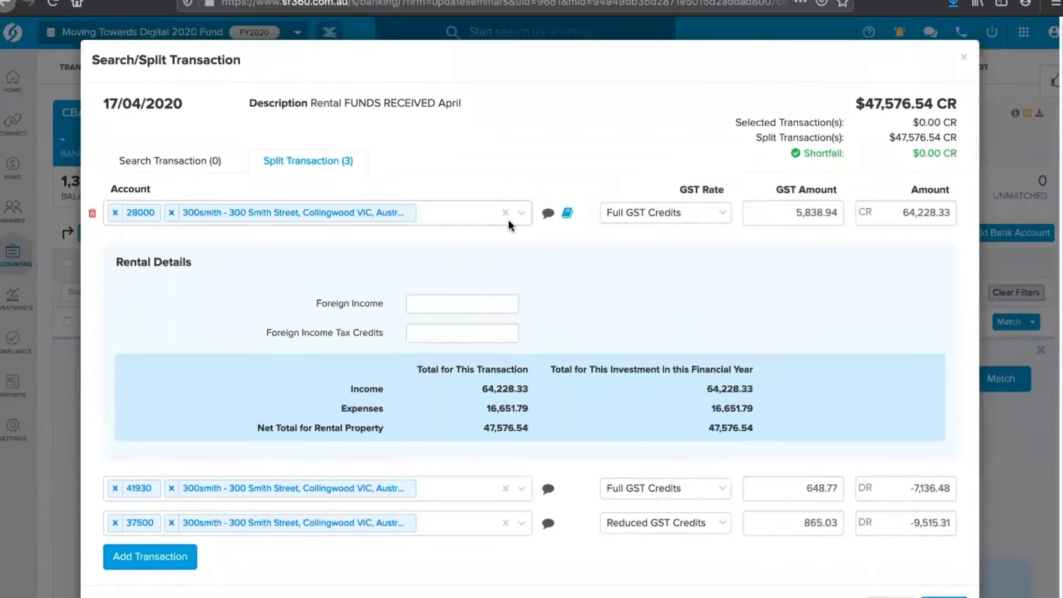
{"action": "left_click", "coordinate": [567, 215]}
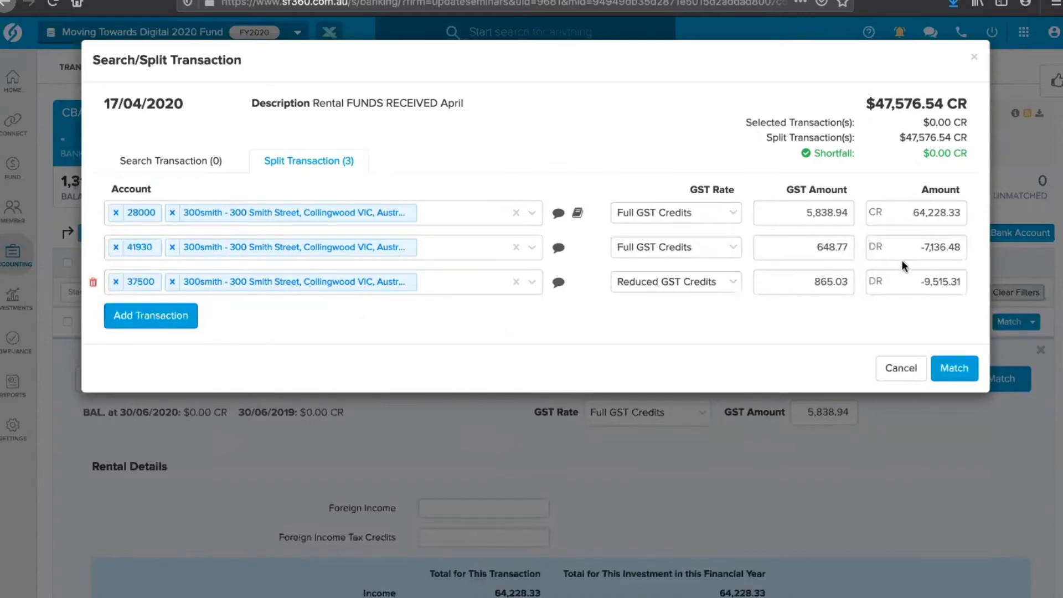
{"action": "left_click", "coordinate": [939, 247]}
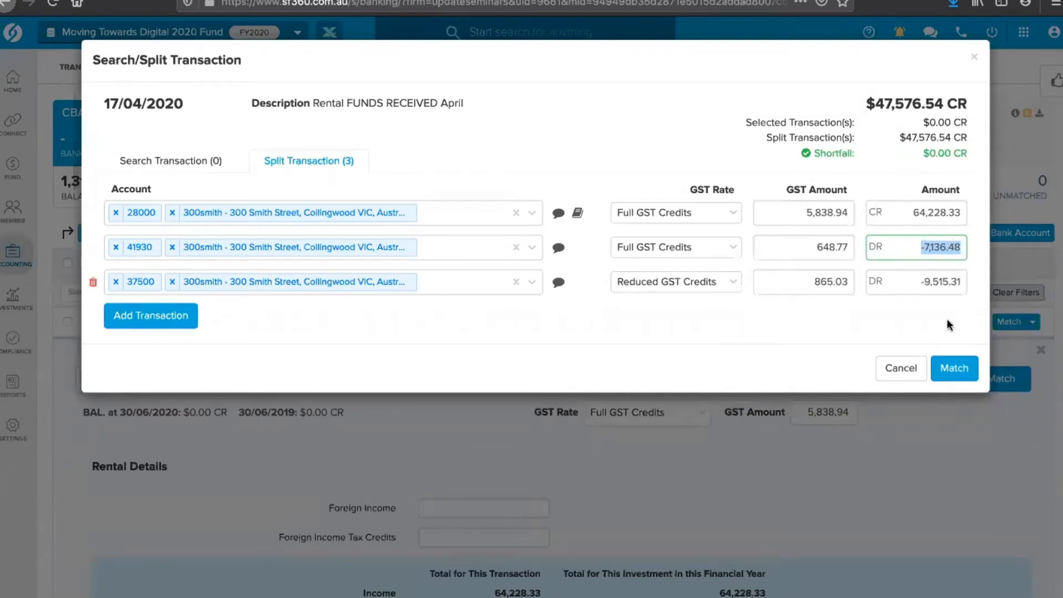
{"action": "left_click", "coordinate": [957, 369]}
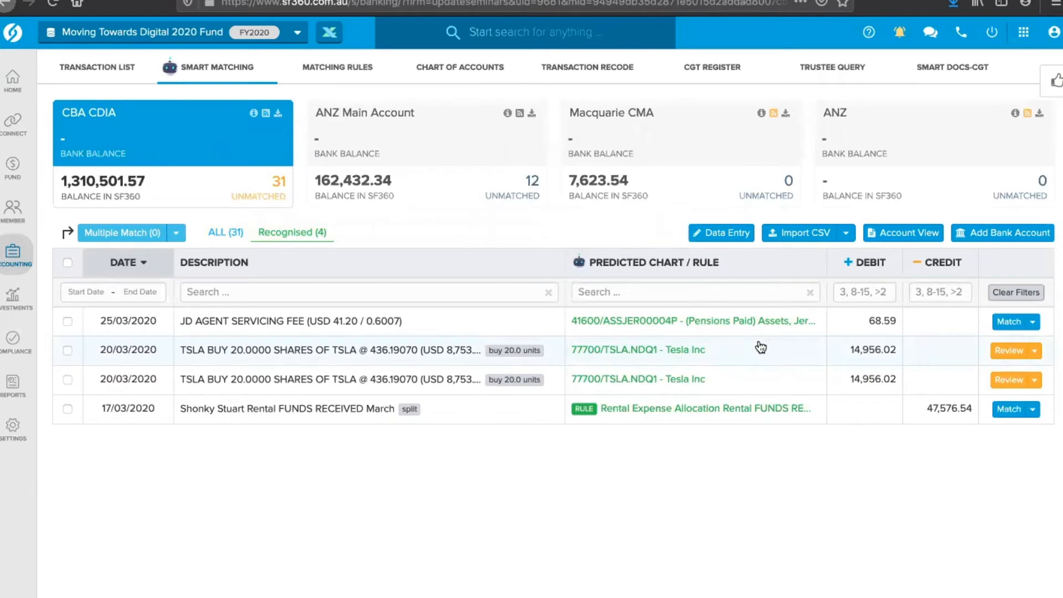
Step: Open the split of the 17/03/2020 Rental FUNDS RECEIVED March transaction, try adding a split line, and discard the changes
{"action": "left_click", "coordinate": [662, 416]}
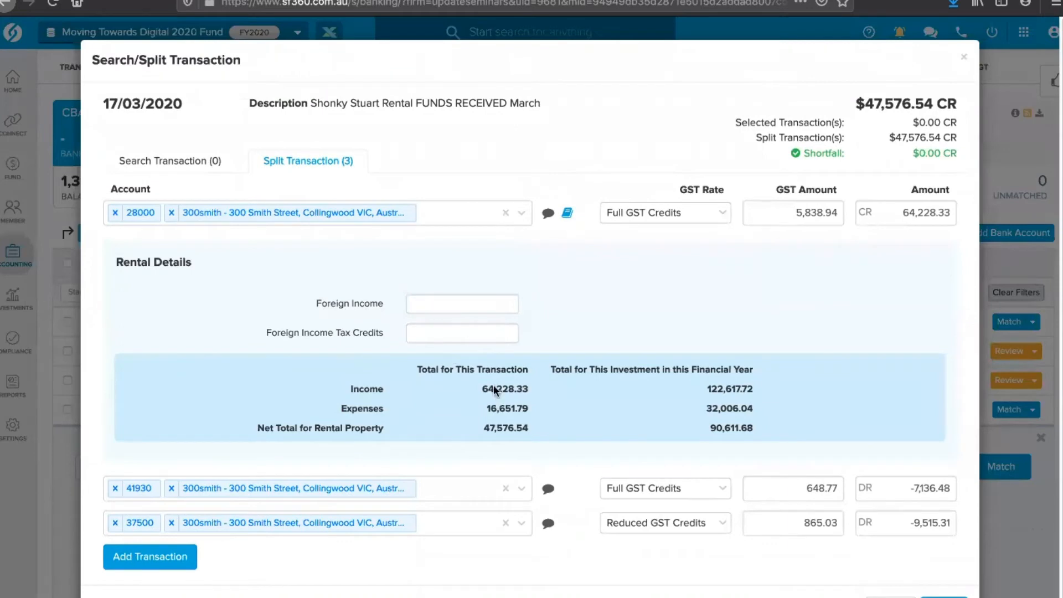
{"action": "scroll", "coordinate": [493, 386], "scroll_direction": "down", "scroll_amount": 1}
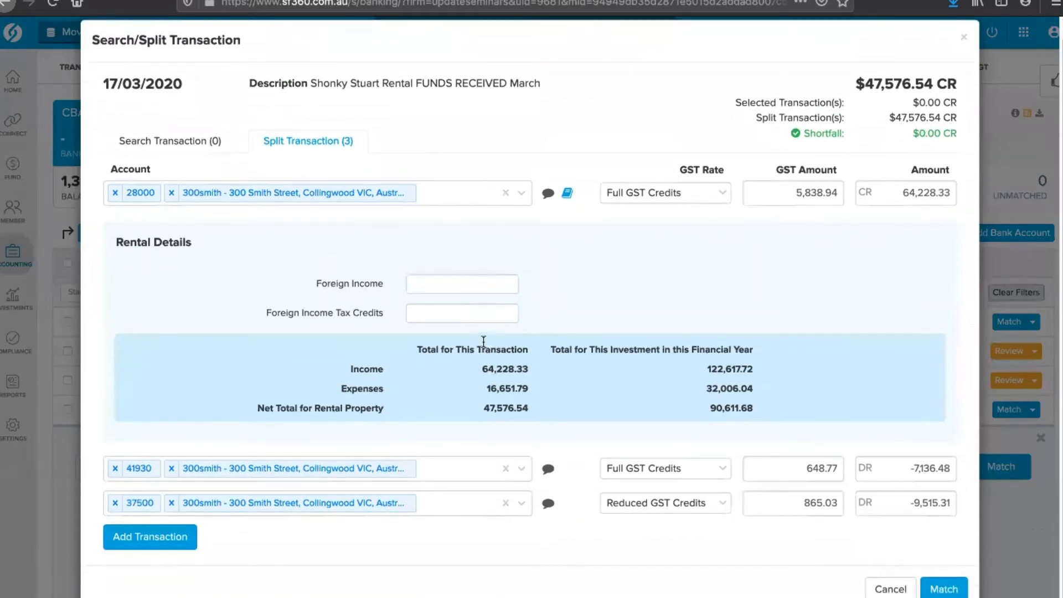
{"action": "left_click", "coordinate": [567, 193]}
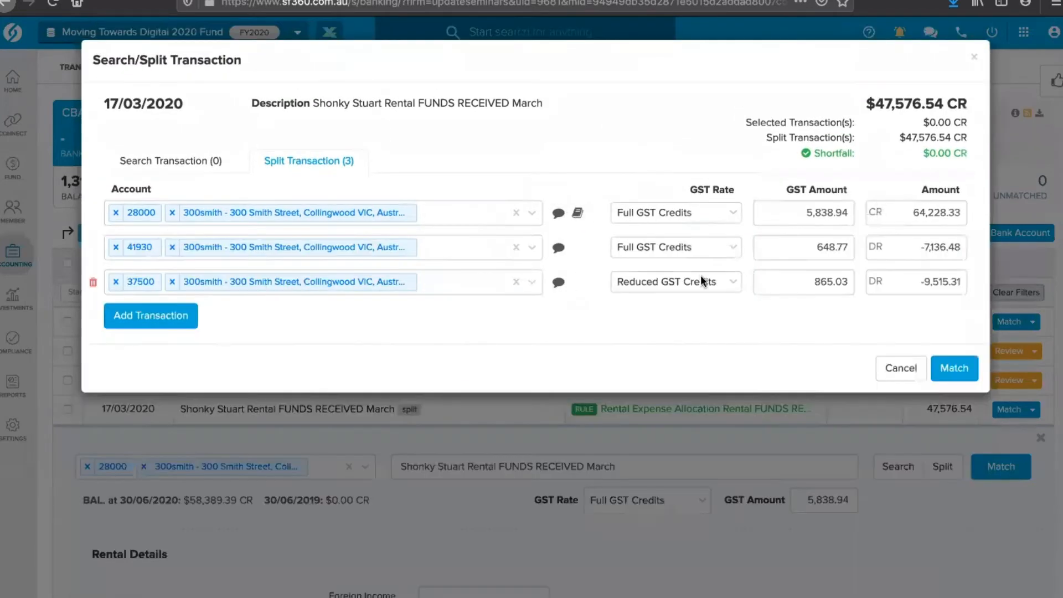
{"action": "left_click", "coordinate": [181, 326]}
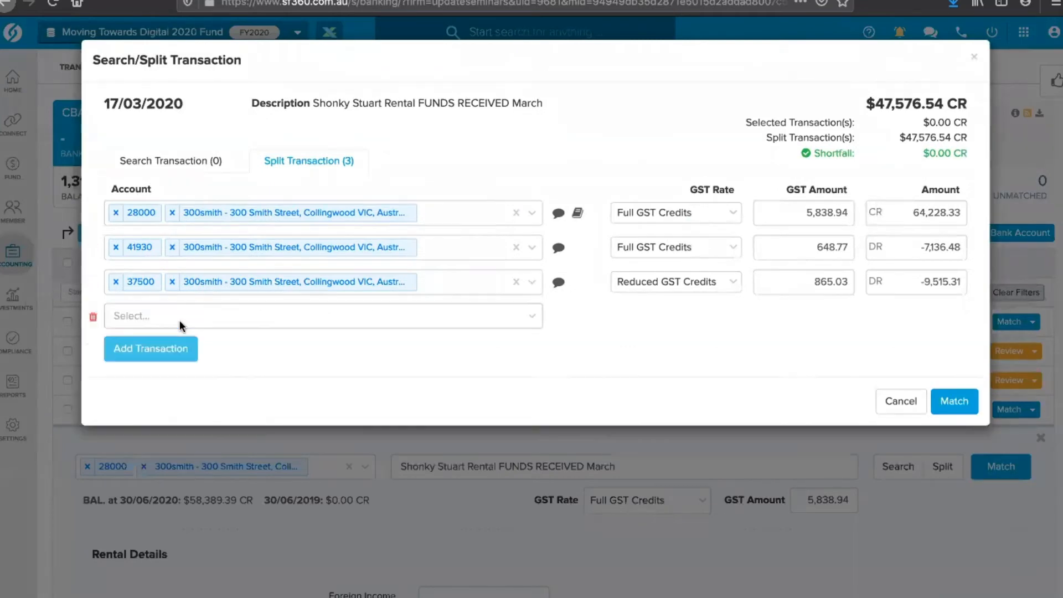
{"action": "left_click", "coordinate": [178, 316]}
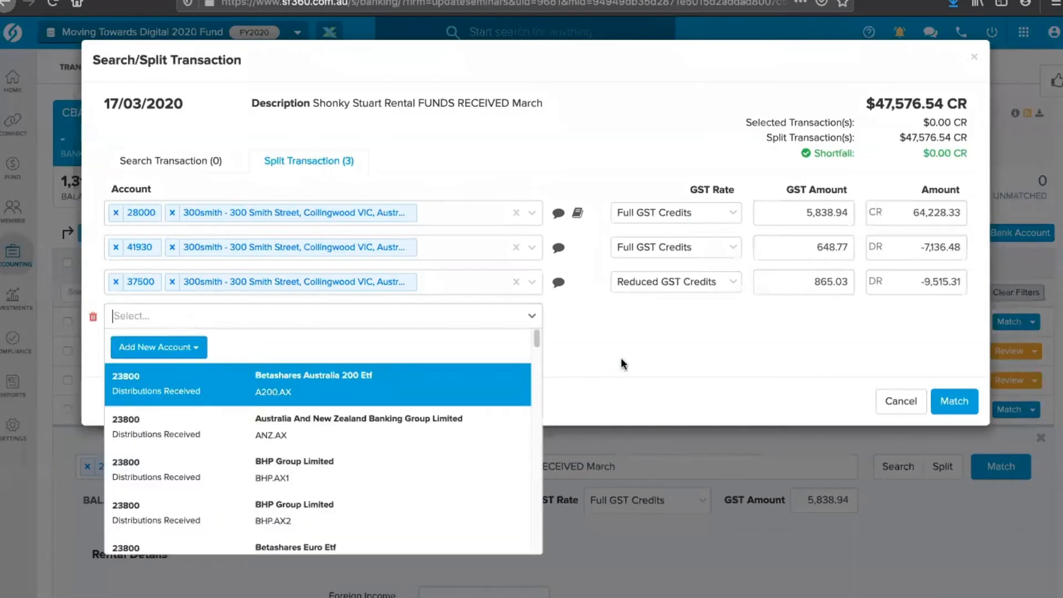
{"action": "left_click", "coordinate": [774, 370]}
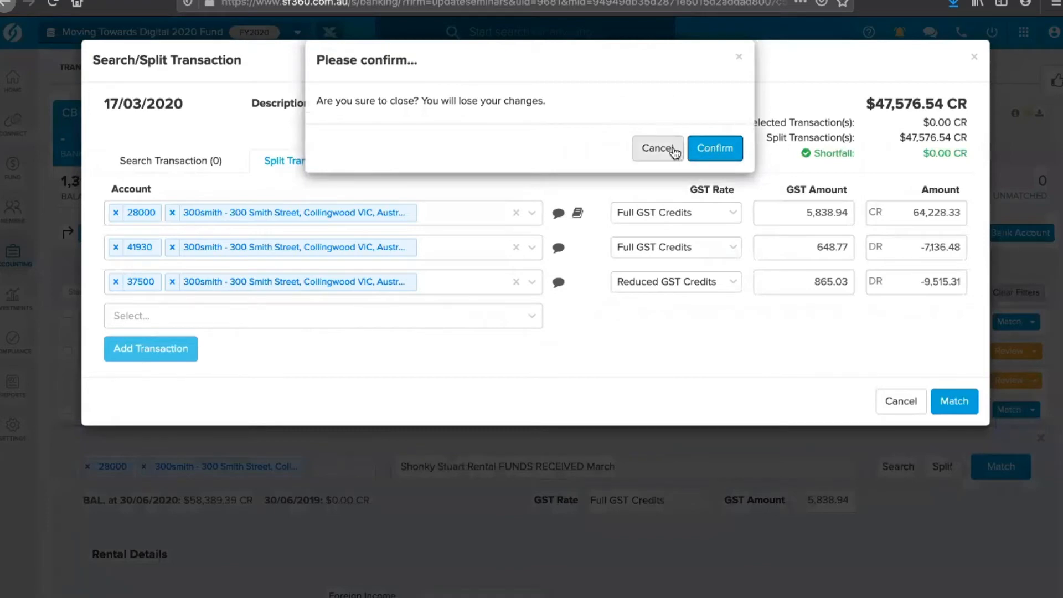
{"action": "left_click", "coordinate": [711, 148]}
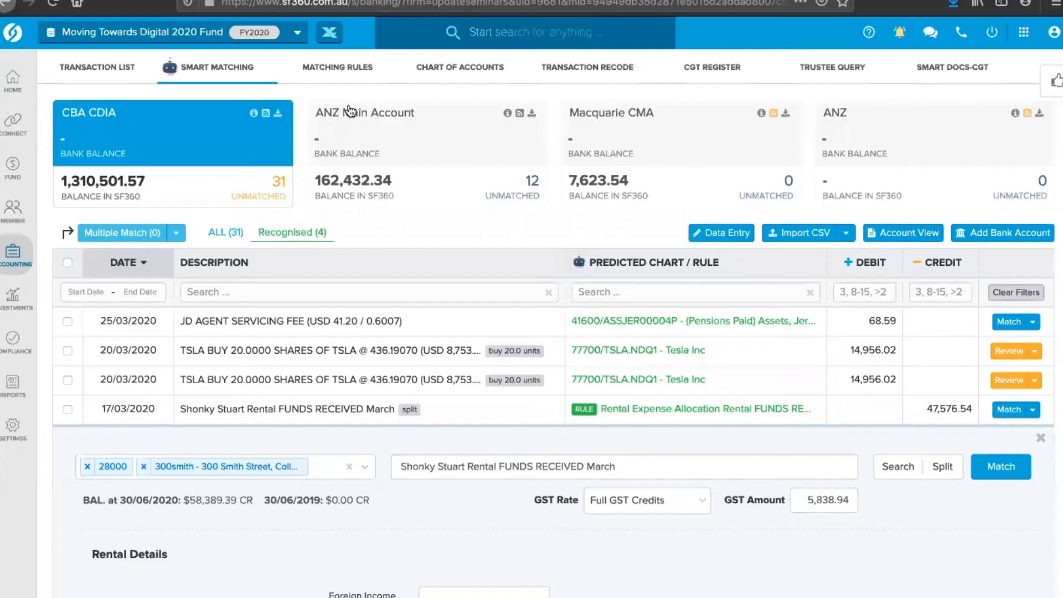
Step: Reopen the Rental Expense Allocation Rental FUNDS RECEIVED matching rule and review its Description condition and allocation entries
{"action": "left_click", "coordinate": [337, 68]}
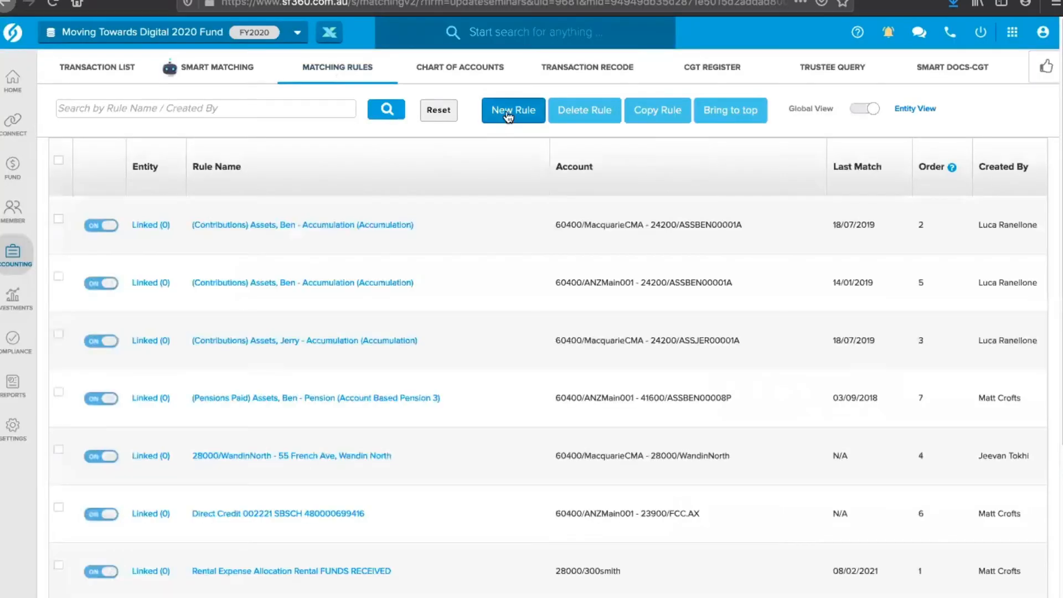
{"action": "left_click", "coordinate": [360, 567]}
{"action": "scroll", "coordinate": [592, 468], "scroll_direction": "down", "scroll_amount": 1}
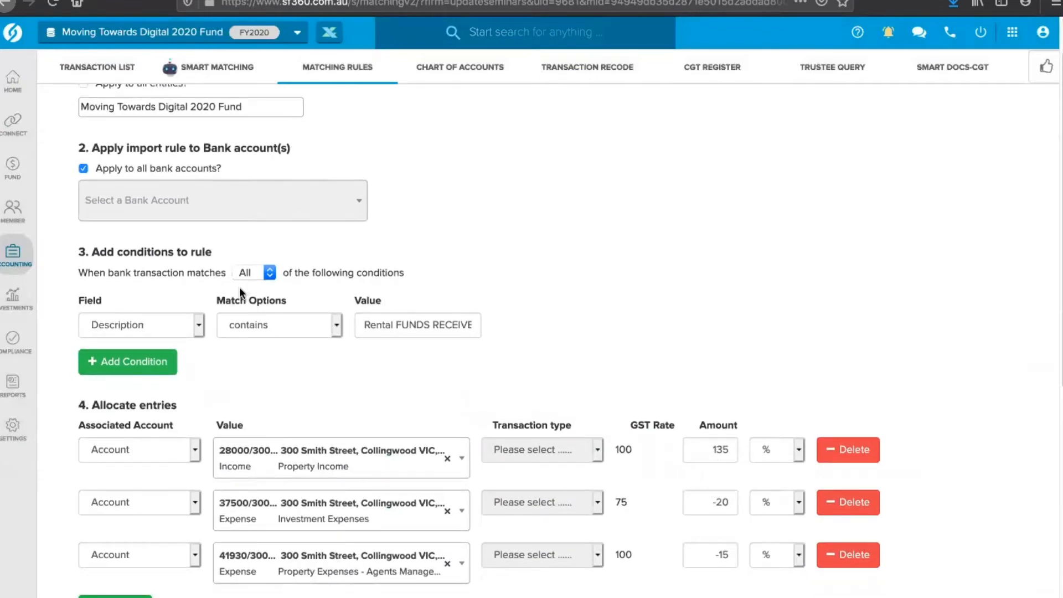
{"action": "triple_click", "coordinate": [419, 324]}
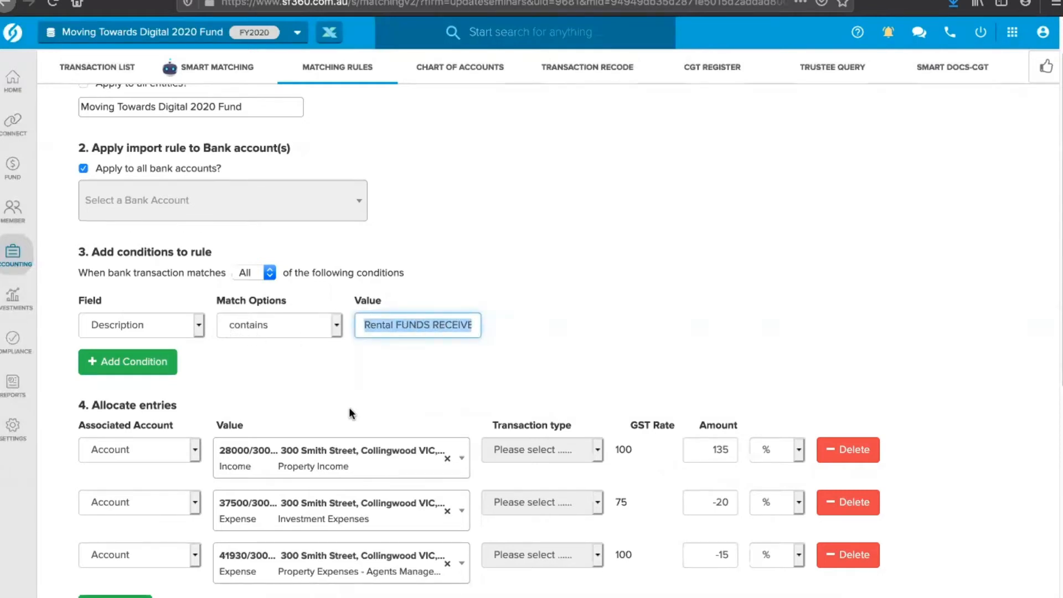
{"action": "scroll", "coordinate": [609, 368], "scroll_direction": "down", "scroll_amount": 1}
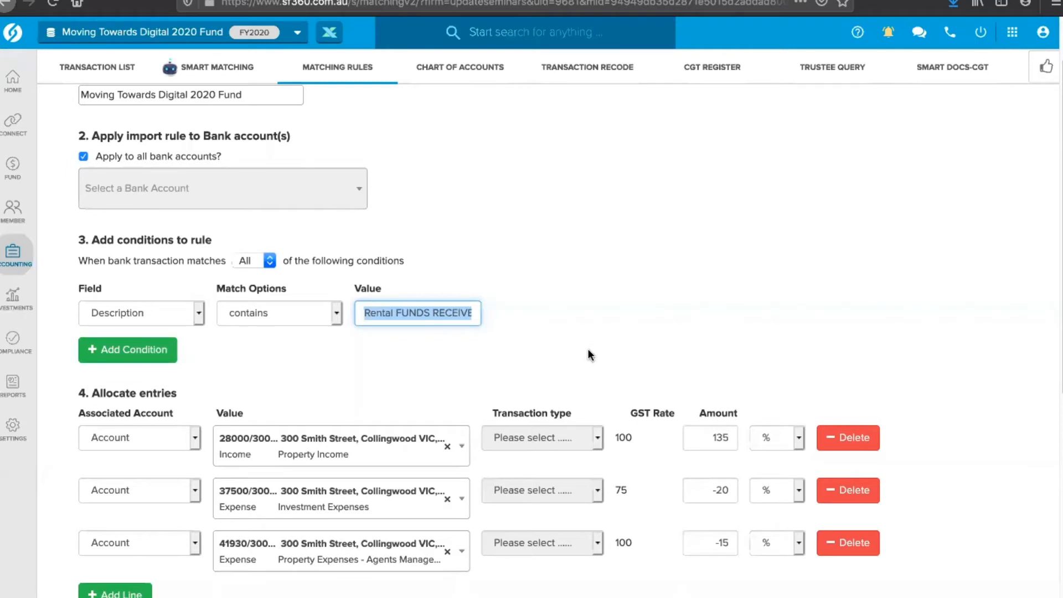
{"action": "scroll", "coordinate": [591, 355], "scroll_direction": "down", "scroll_amount": 2}
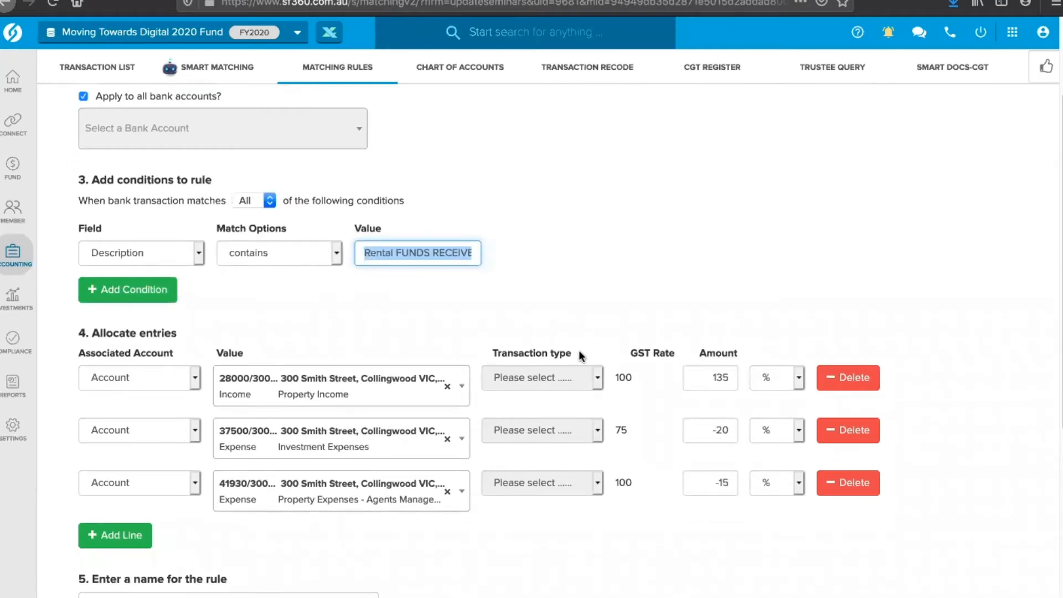
{"action": "scroll", "coordinate": [580, 356], "scroll_direction": "down", "scroll_amount": 2}
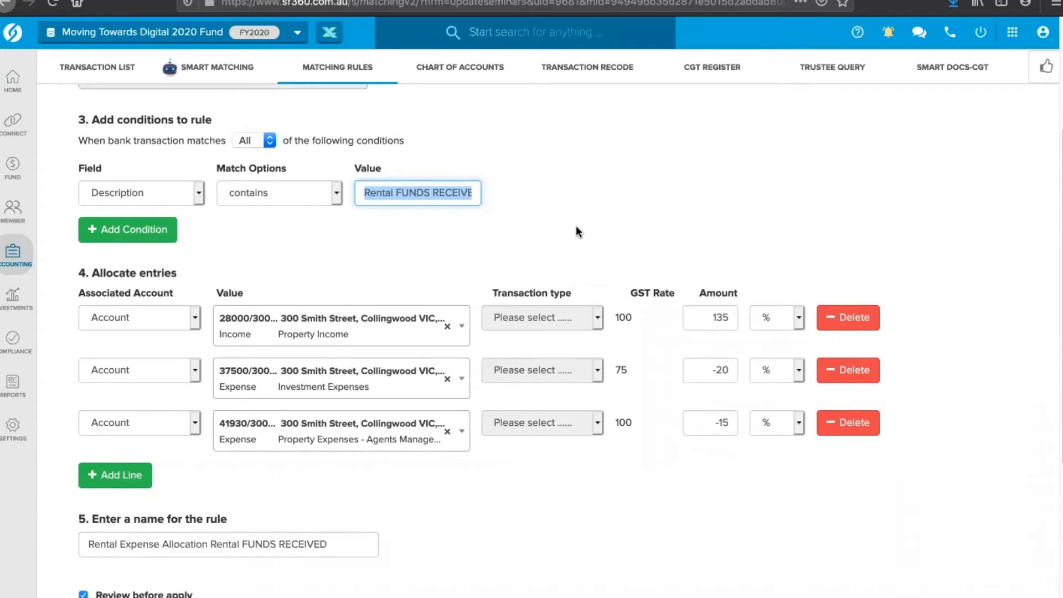
Step: Close the matching rule without saving and advance the presentation to the ASX Improvements slide
{"action": "scroll", "coordinate": [574, 231], "scroll_direction": "down", "scroll_amount": 1}
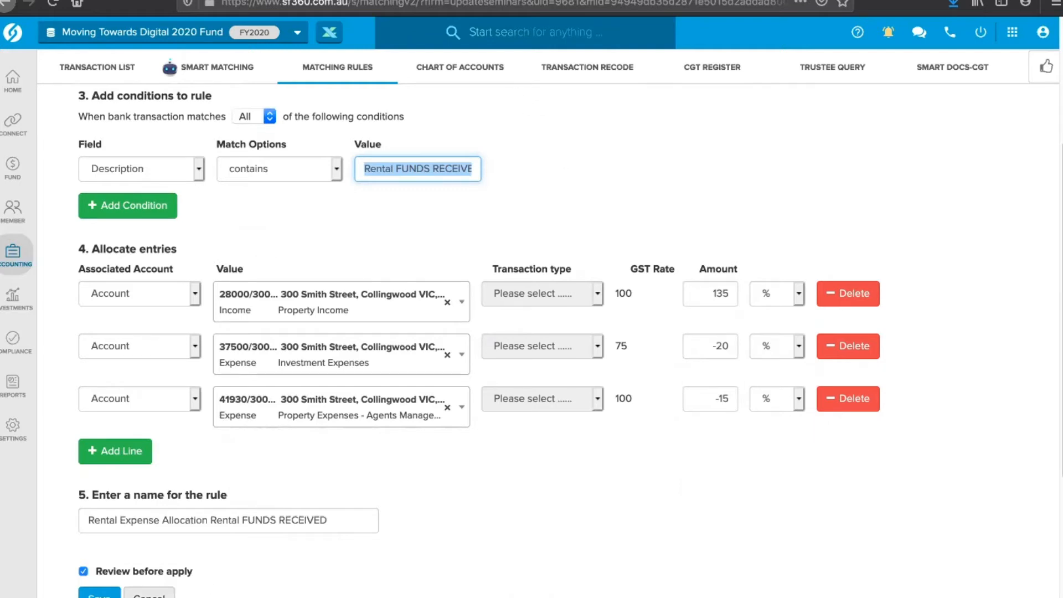
{"action": "left_click", "coordinate": [149, 595]}
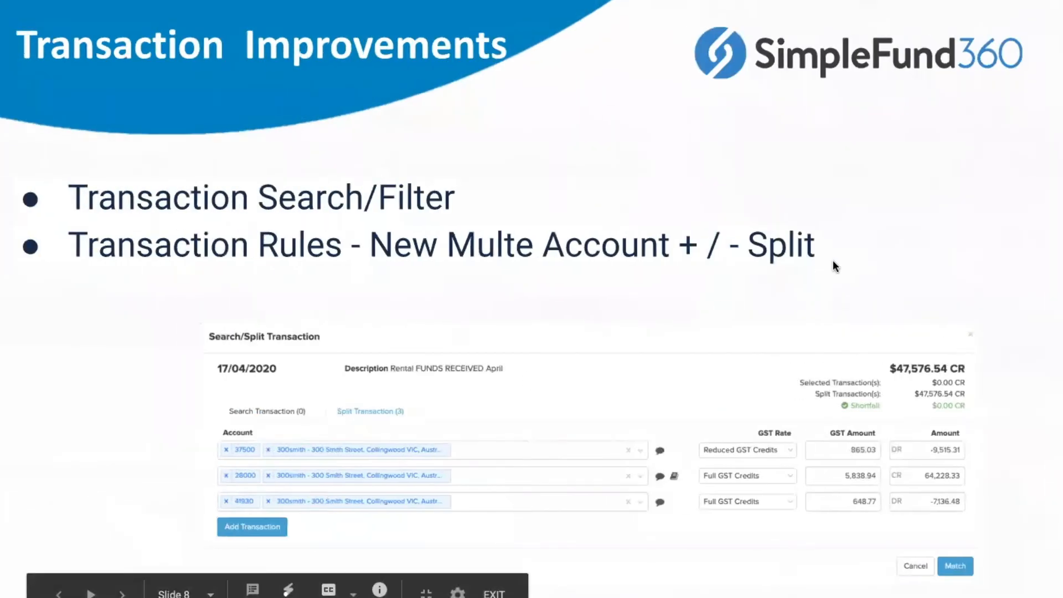
{"action": "key", "text": "Right"}
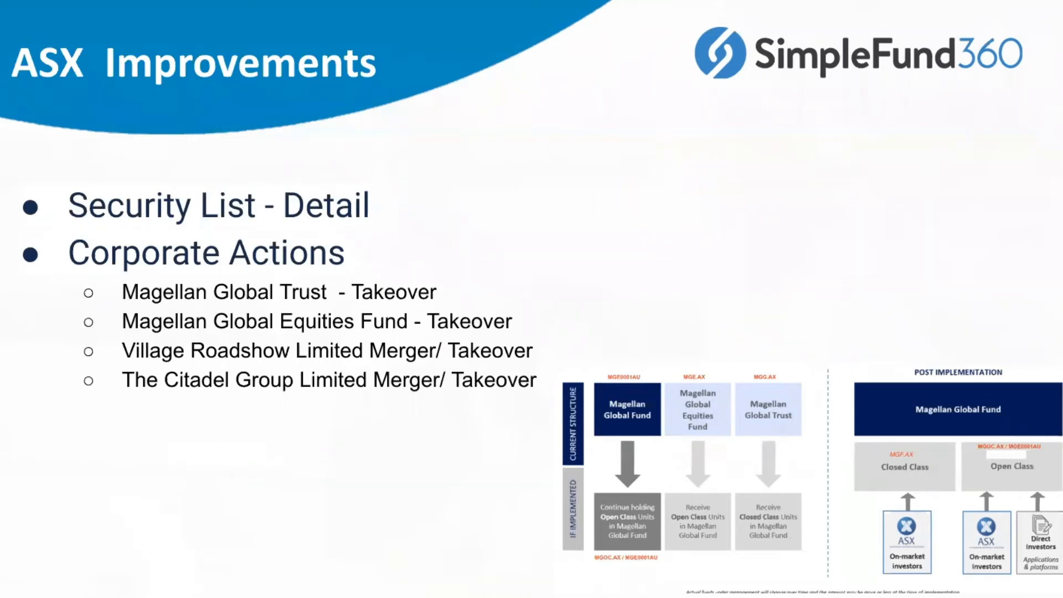
Step: Return to Simple Fund 360, search for "secu" and open the Investment Security List
{"action": "key", "text": "ctrl+Right"}
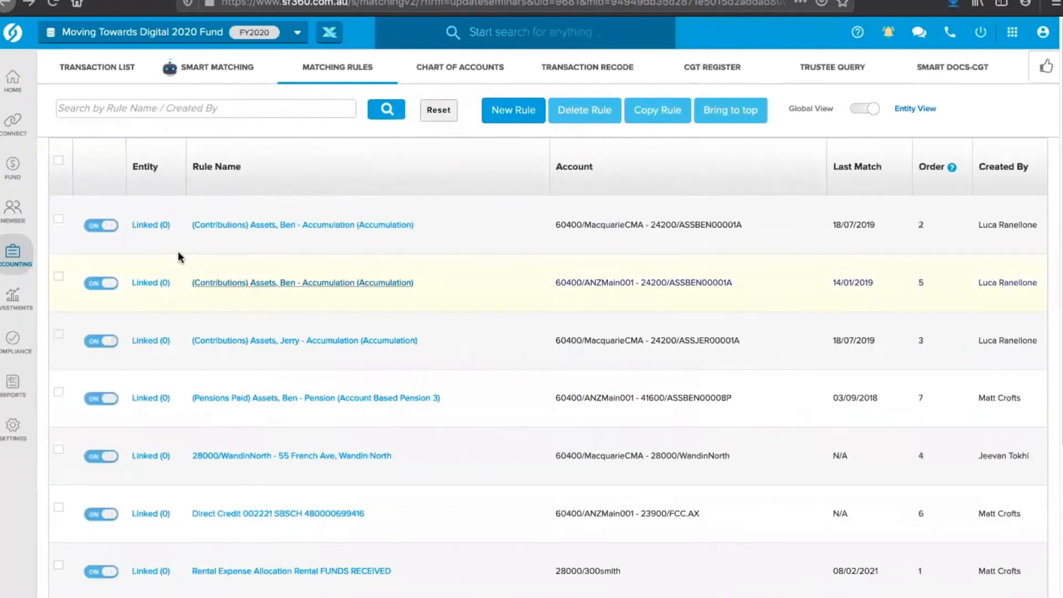
{"action": "mouse_move", "coordinate": [10, 258]}
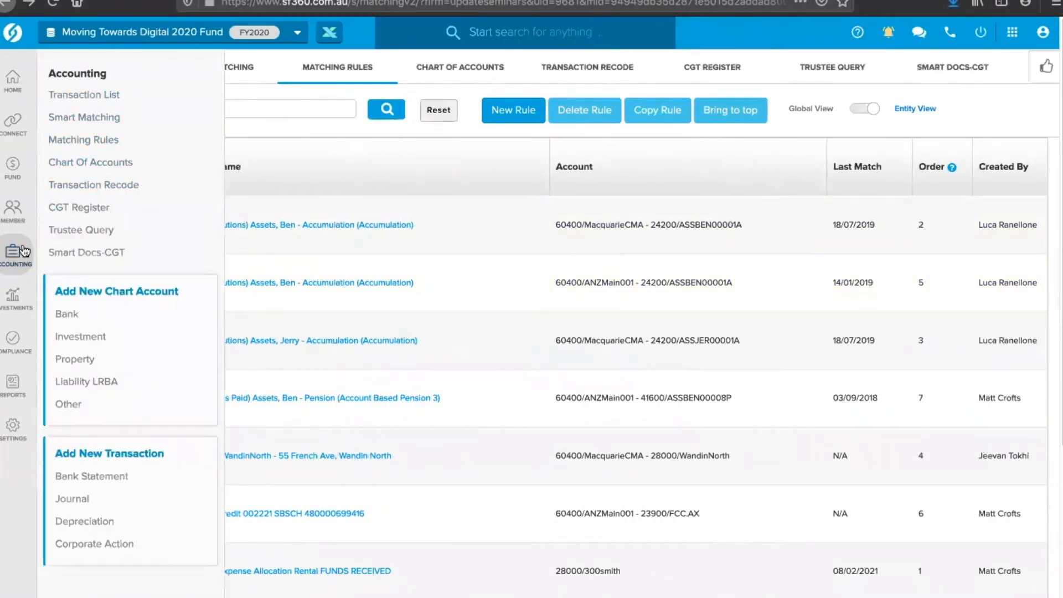
{"action": "mouse_move", "coordinate": [20, 299]}
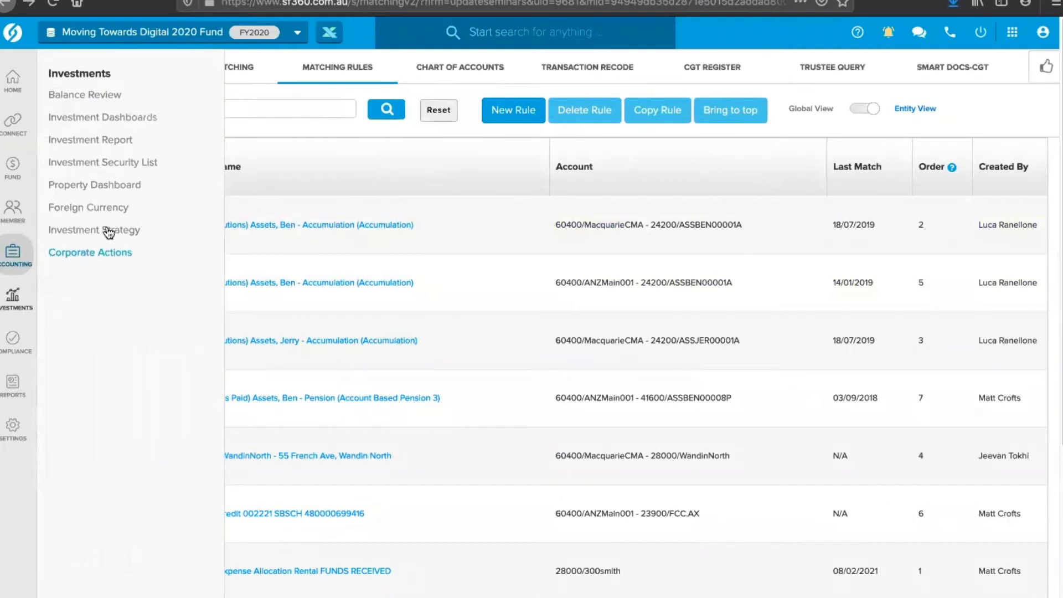
{"action": "left_click", "coordinate": [417, 32]}
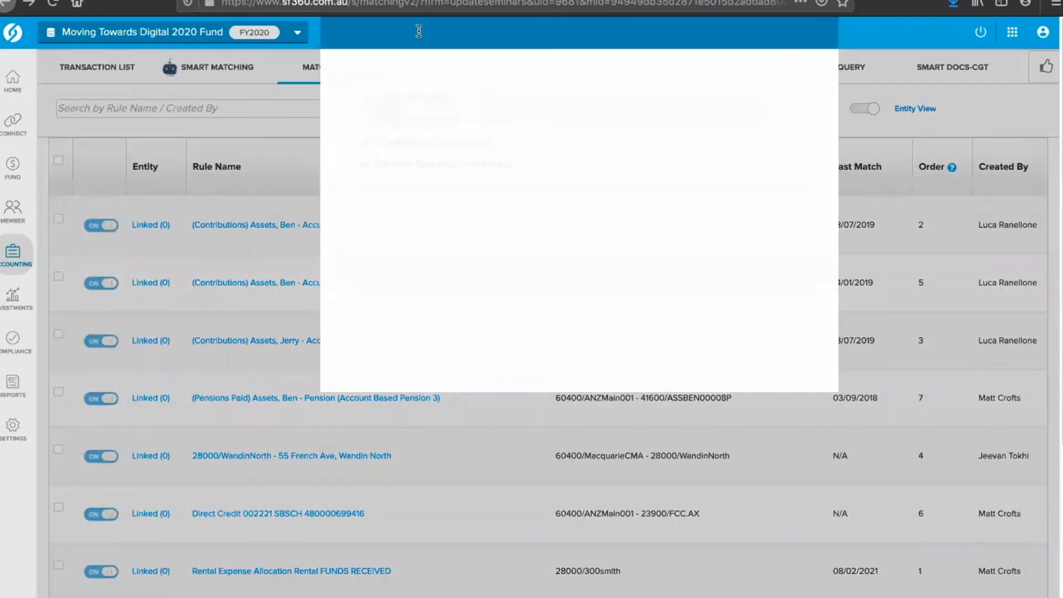
{"action": "type", "text": "secu"}
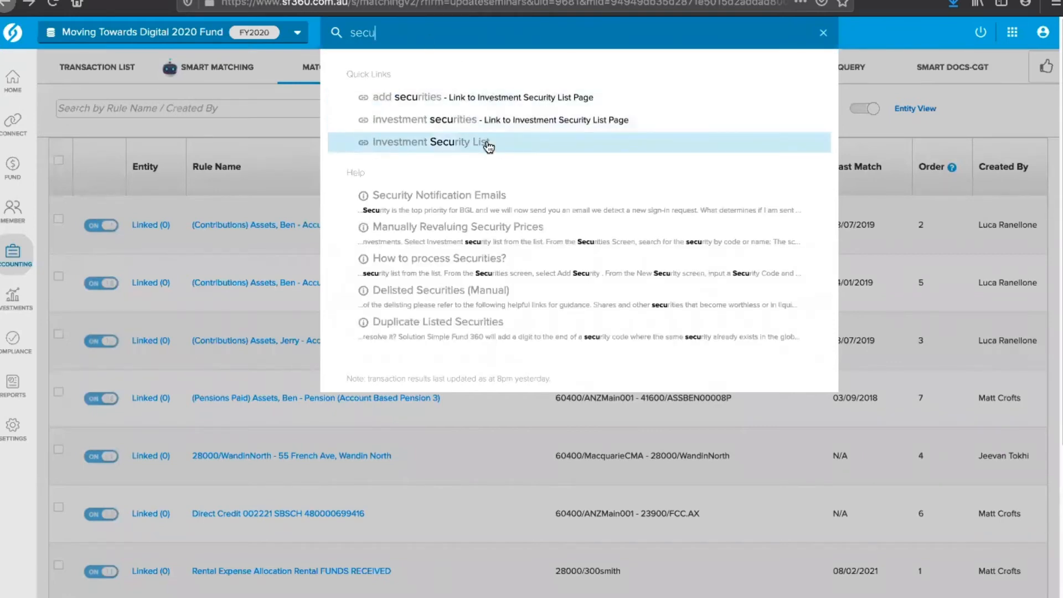
{"action": "left_click", "coordinate": [456, 142]}
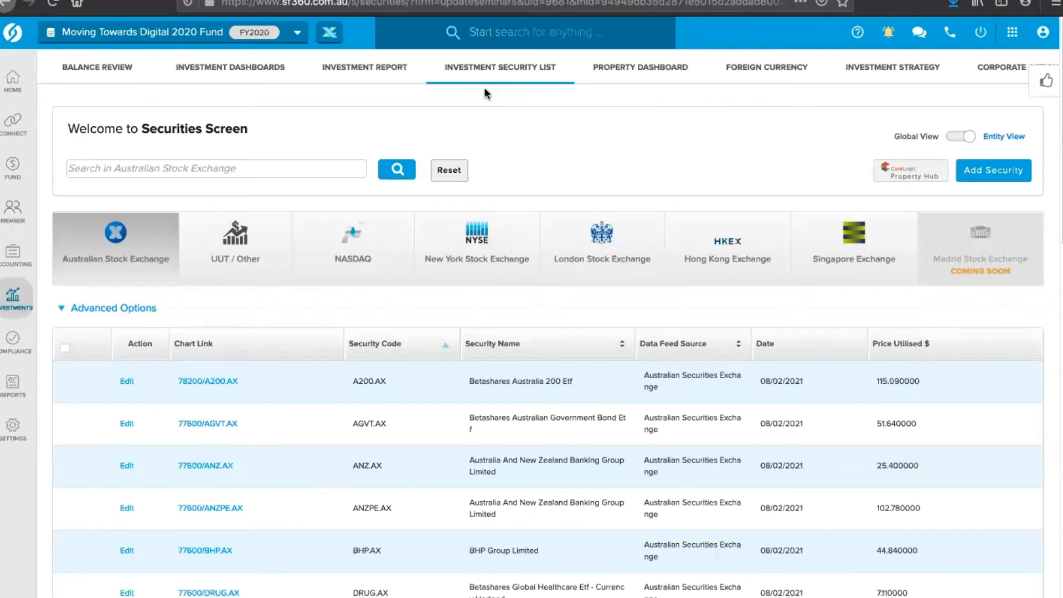
Step: Search the Australian Stock Exchange securities for ANZ and open ANZPE.AX for editing
{"action": "left_click", "coordinate": [247, 167]}
{"action": "type", "text": "ANZ"}
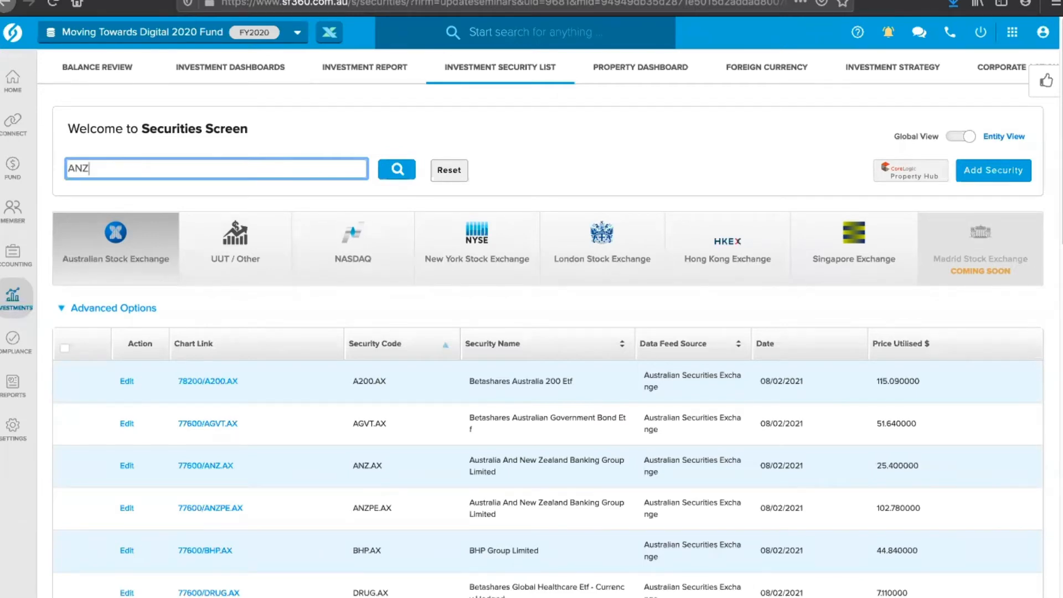
{"action": "key", "text": "Return"}
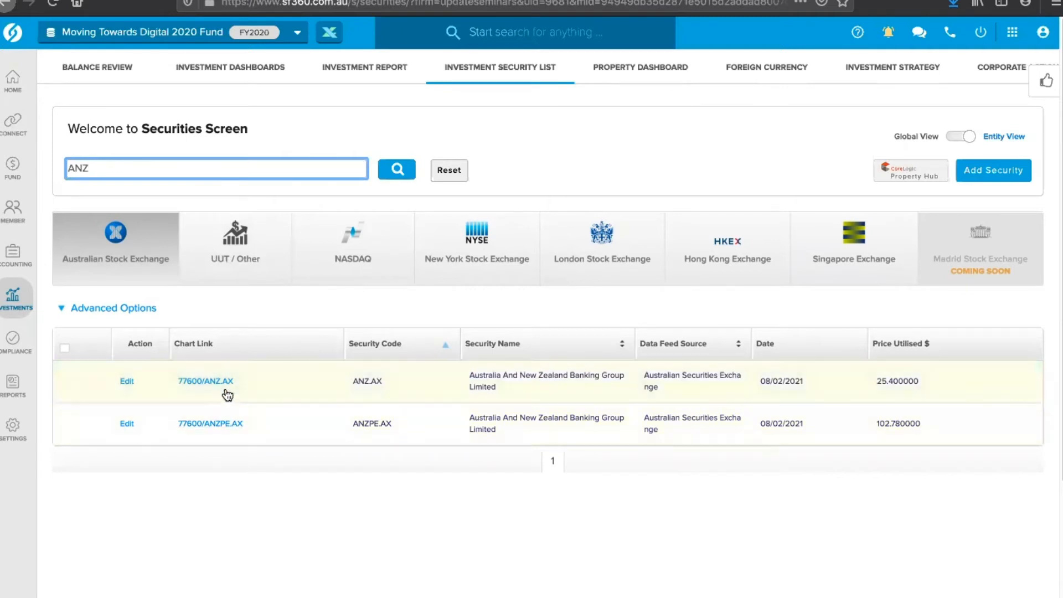
{"action": "left_click", "coordinate": [224, 406]}
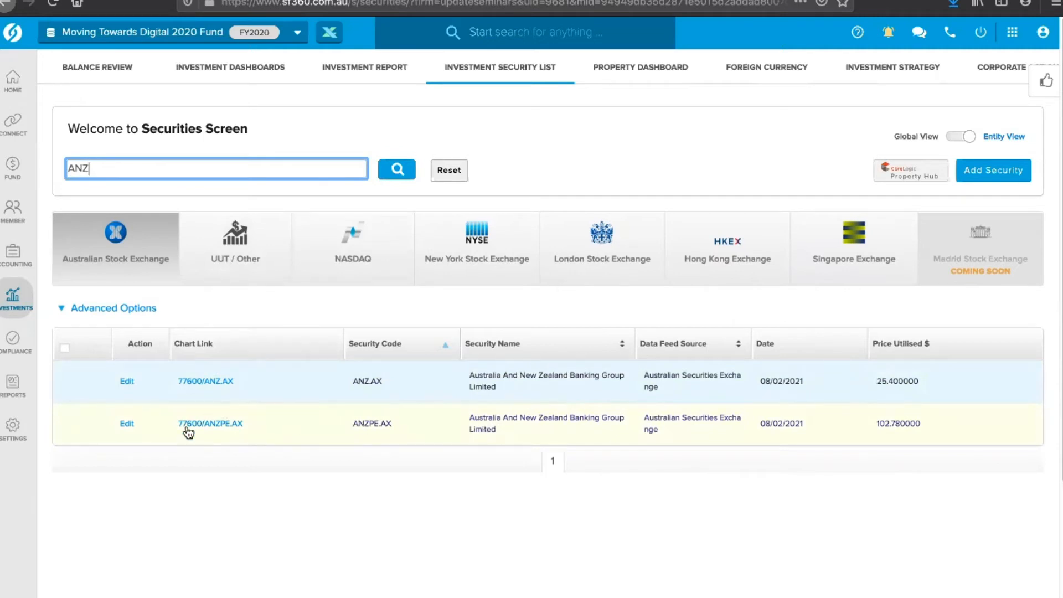
{"action": "left_click", "coordinate": [128, 426]}
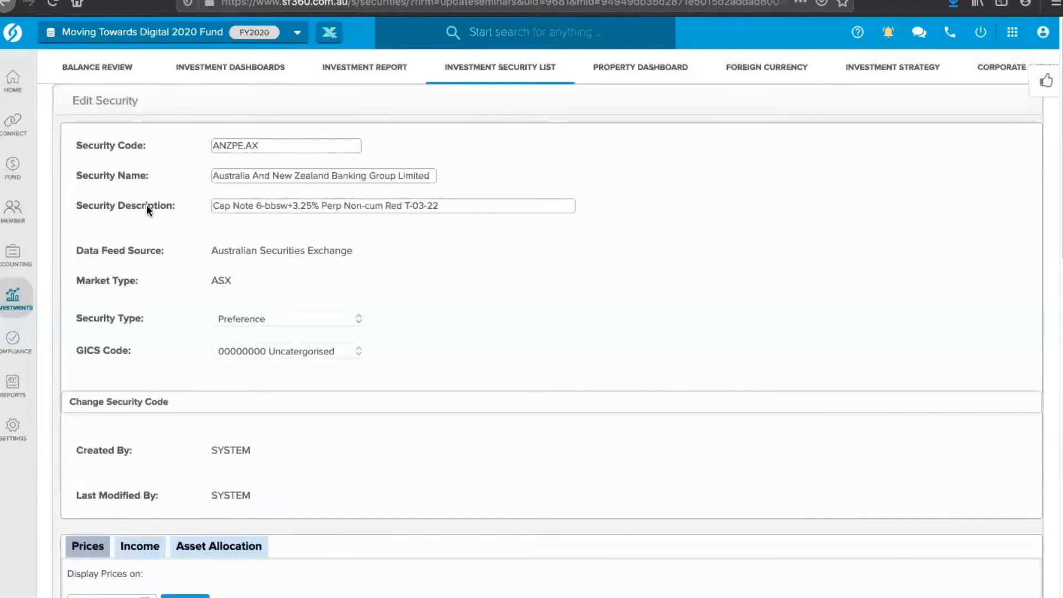
Step: Examine the security code, Security Description and price history of ANZPE.AX
{"action": "left_click", "coordinate": [95, 206]}
{"action": "left_click_drag", "start_coordinate": [78, 204], "coordinate": [167, 206]}
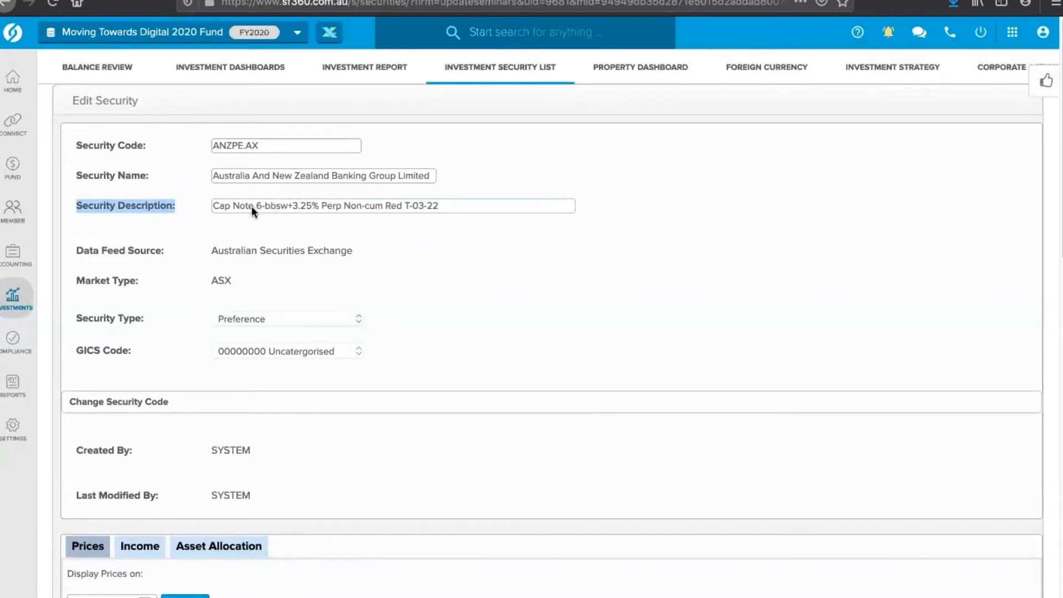
{"action": "left_click", "coordinate": [240, 145]}
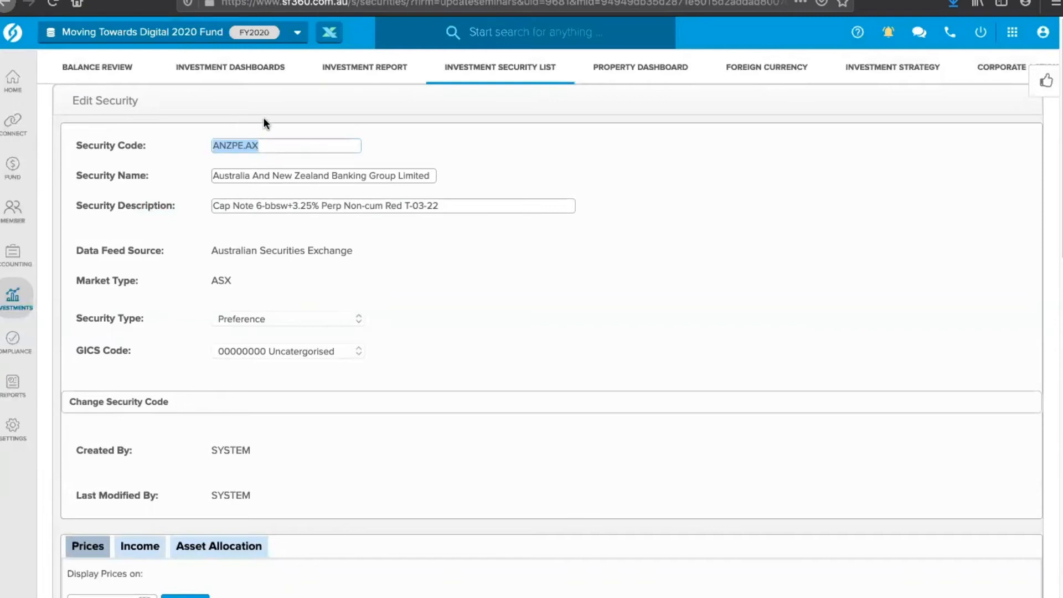
{"action": "triple_click", "coordinate": [304, 205]}
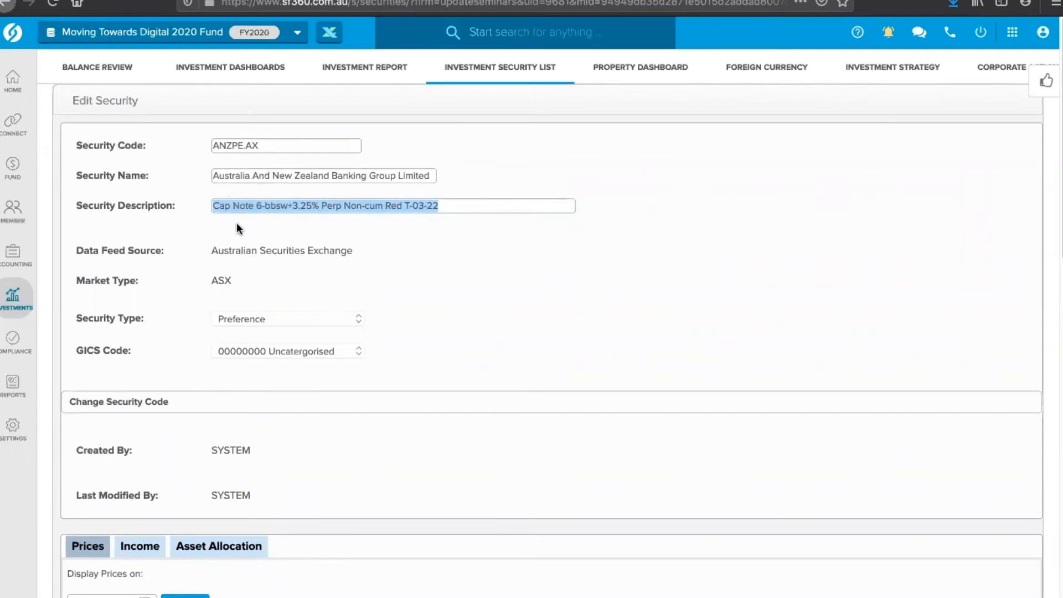
{"action": "double_click", "coordinate": [145, 206]}
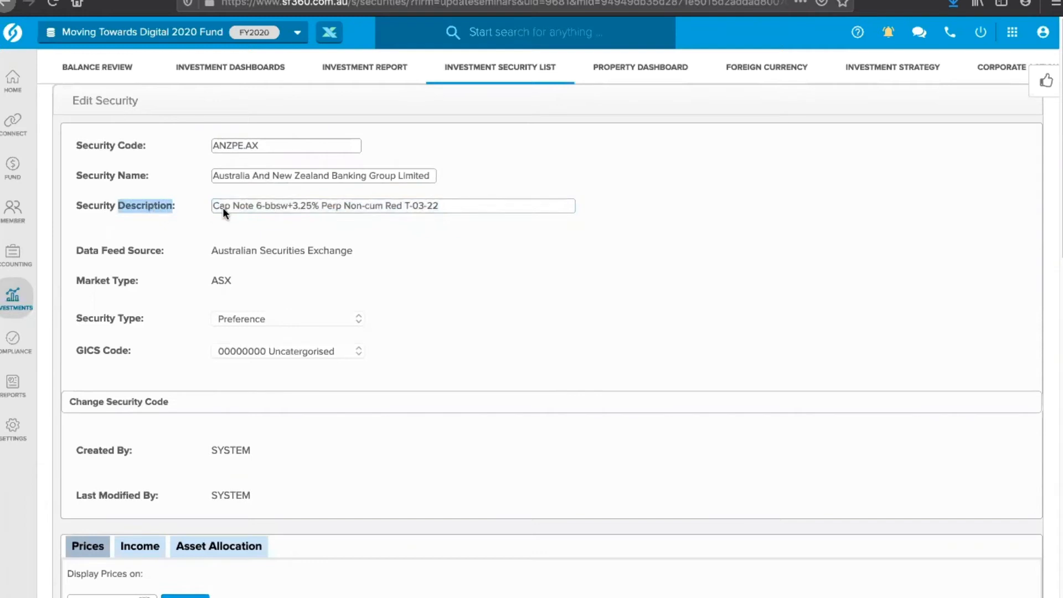
{"action": "double_click", "coordinate": [265, 202]}
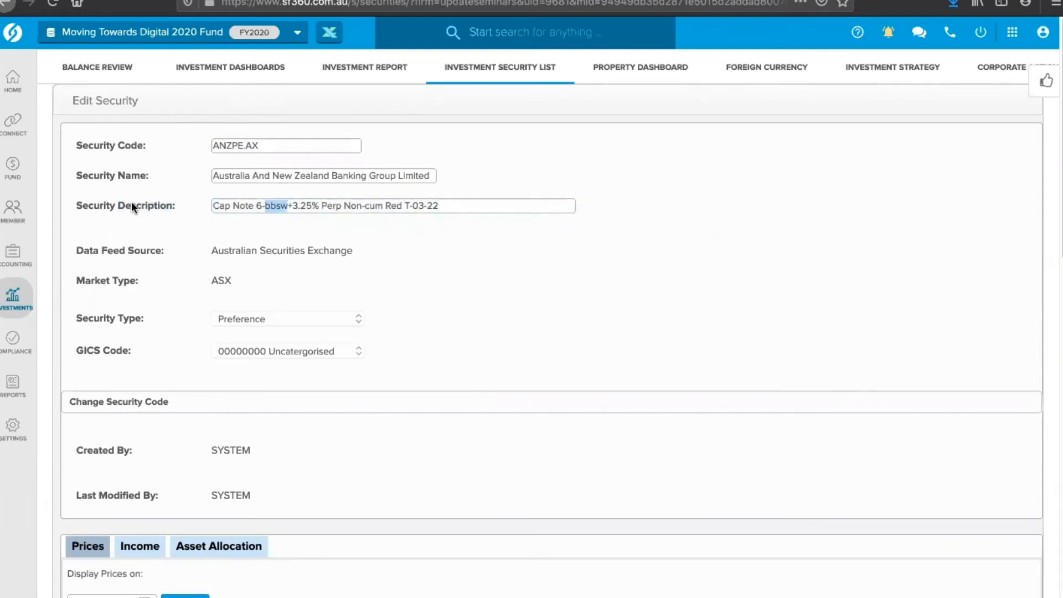
{"action": "triple_click", "coordinate": [131, 202]}
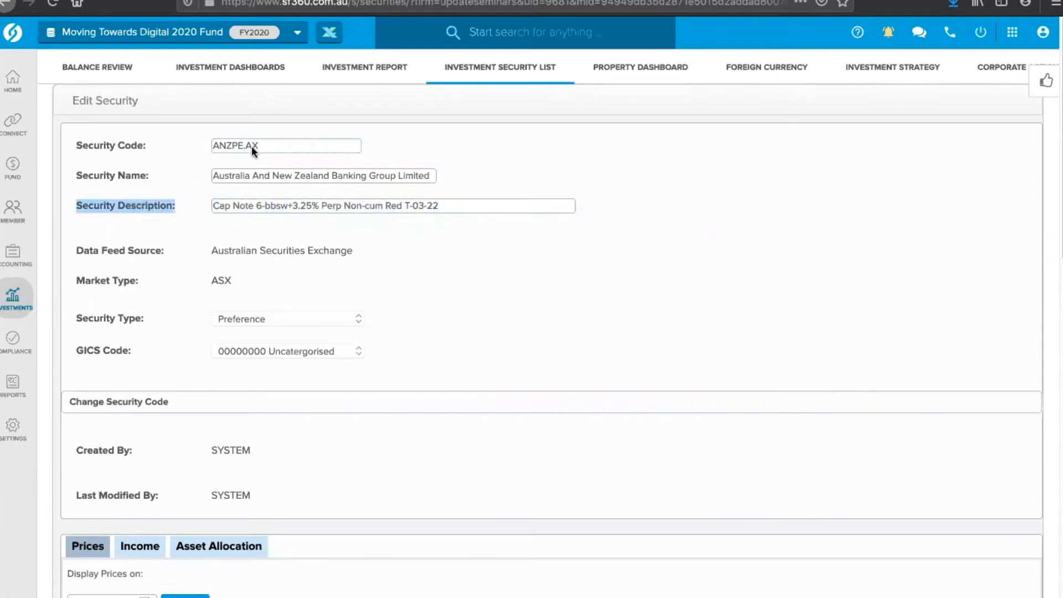
{"action": "triple_click", "coordinate": [250, 205]}
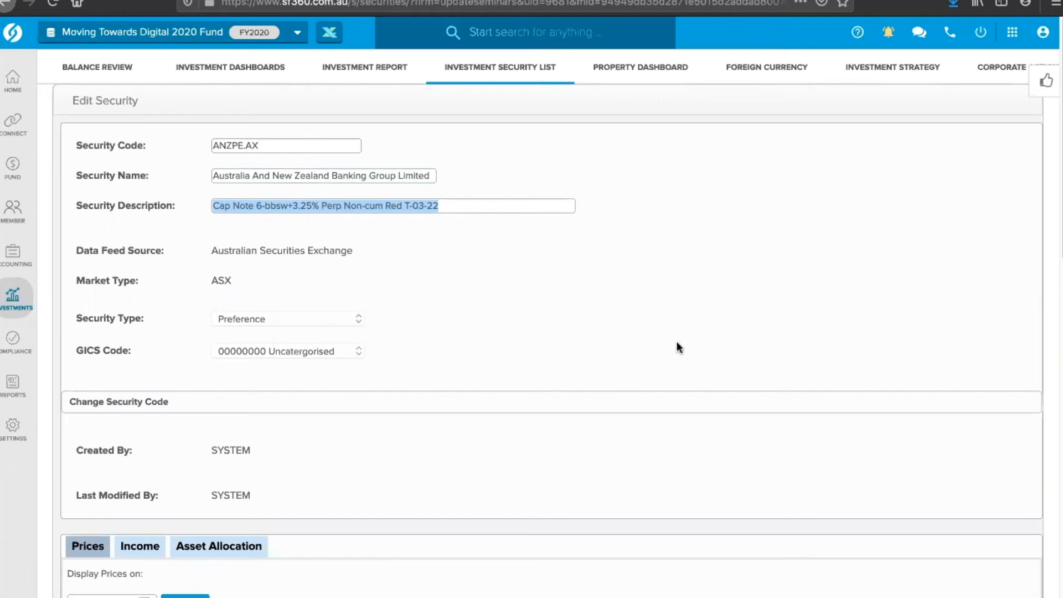
{"action": "scroll", "coordinate": [600, 422], "scroll_direction": "down", "scroll_amount": 10}
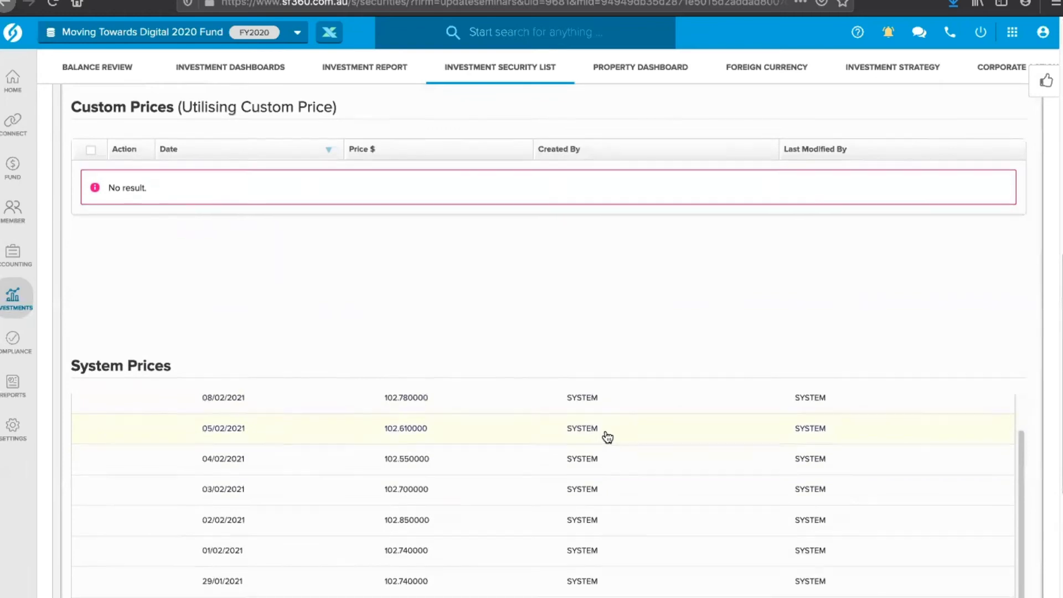
{"action": "scroll", "coordinate": [605, 432], "scroll_direction": "up", "scroll_amount": 10}
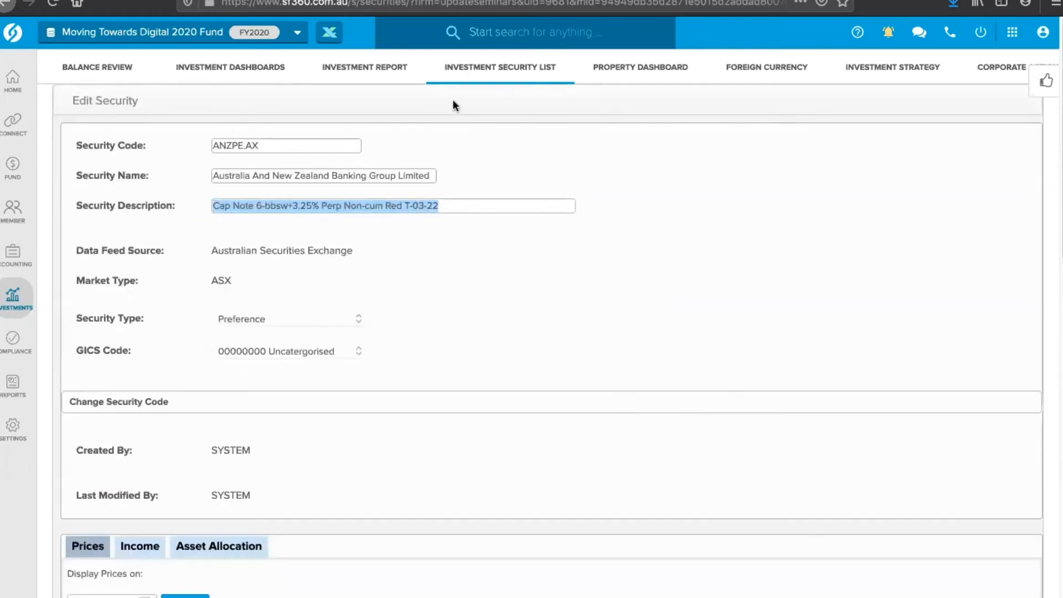
Step: Search the Investment Security List for ANZ again, open ANZ.AX and review its description and name
{"action": "left_click", "coordinate": [509, 71]}
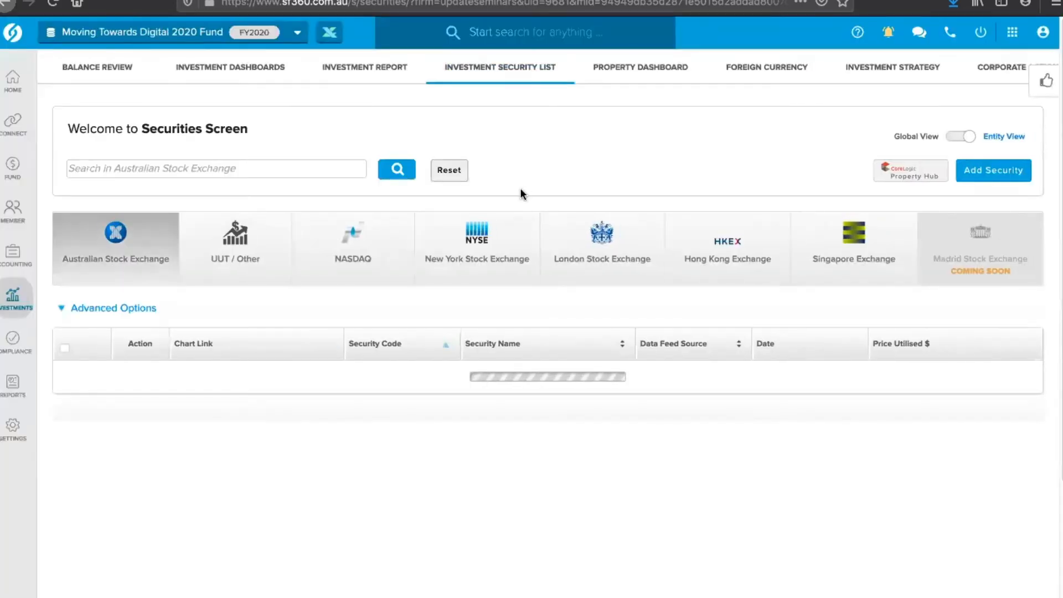
{"action": "left_click", "coordinate": [126, 168]}
{"action": "type", "text": "ANZ"}
{"action": "key", "text": "Return"}
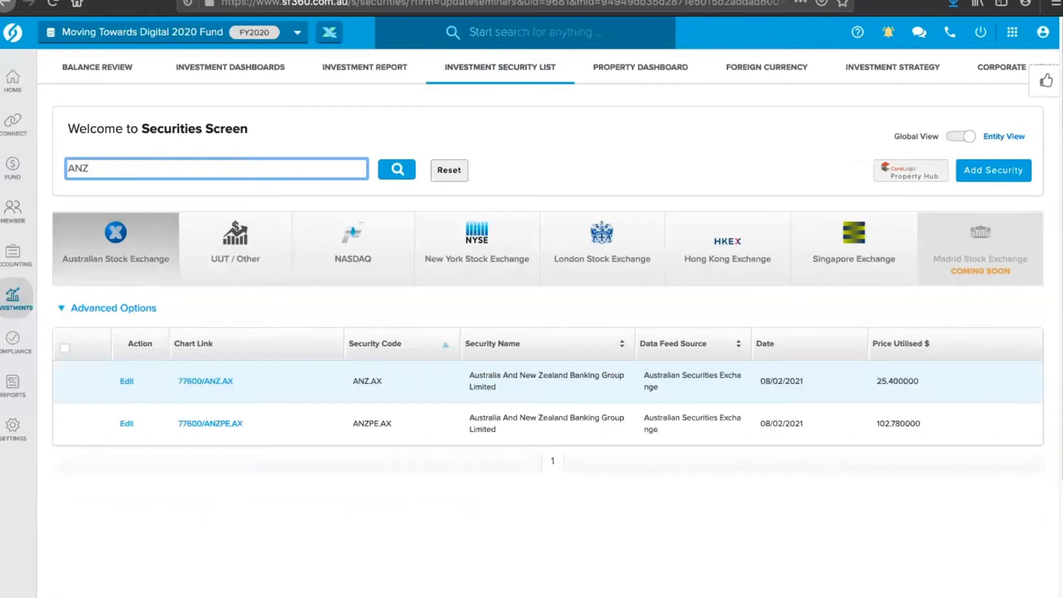
{"action": "left_click", "coordinate": [127, 381]}
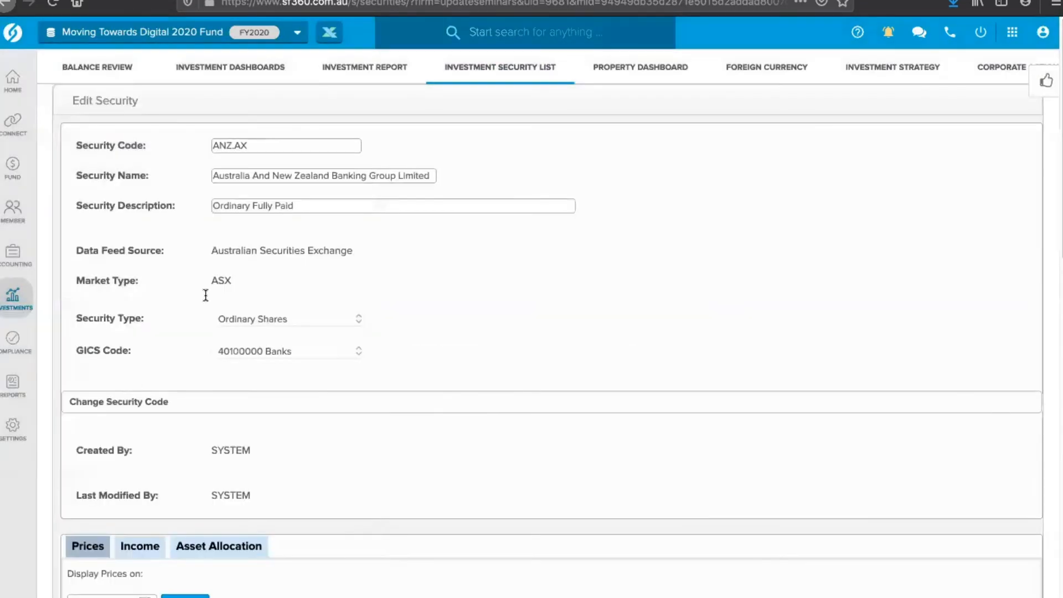
{"action": "triple_click", "coordinate": [287, 204]}
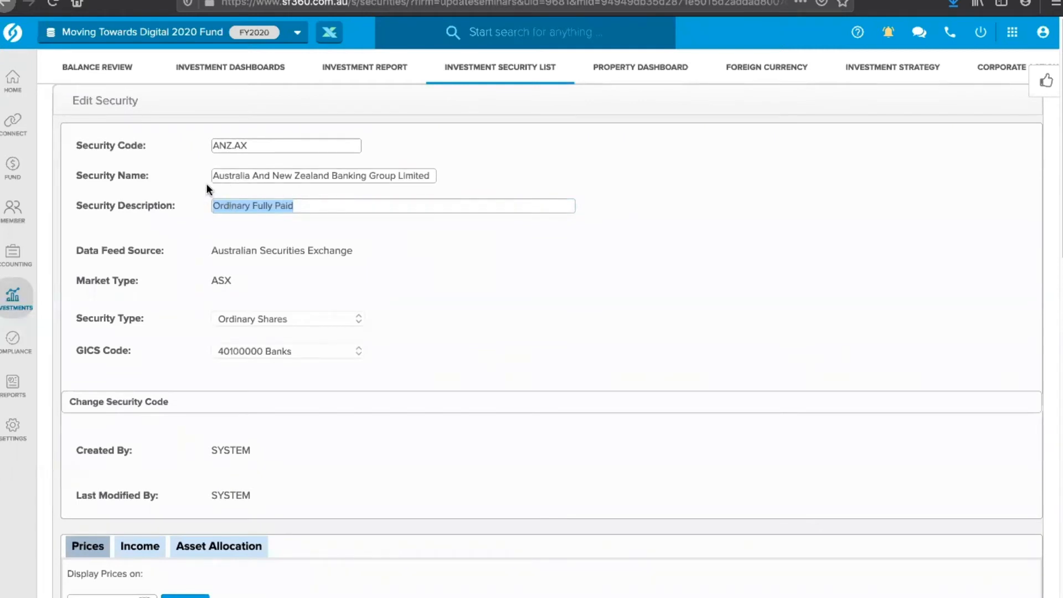
{"action": "double_click", "coordinate": [240, 175]}
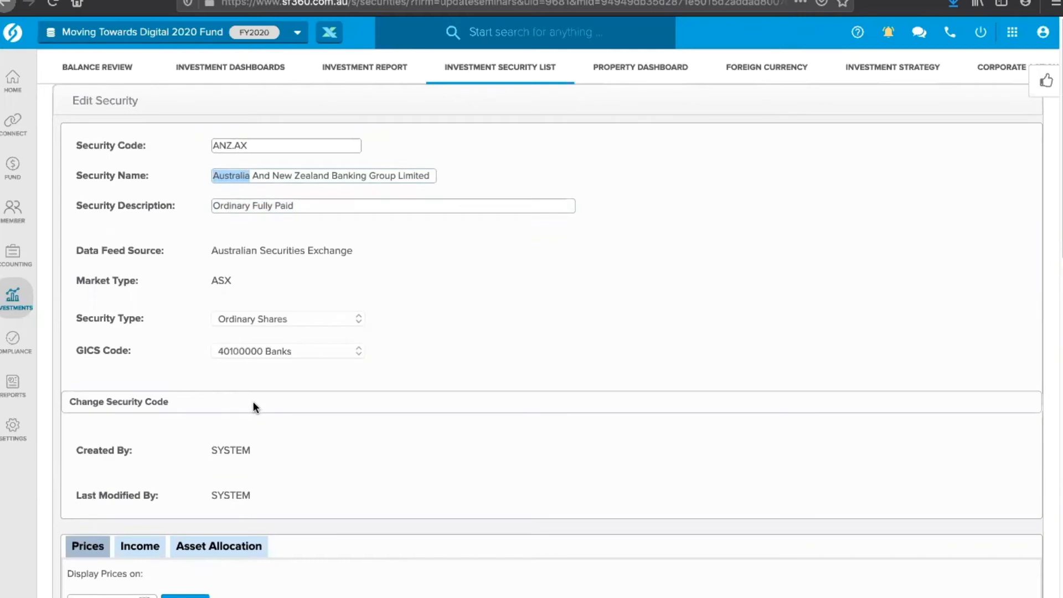
Step: Start a new security with the ASX market type and check its Security Description field
{"action": "left_click", "coordinate": [486, 72]}
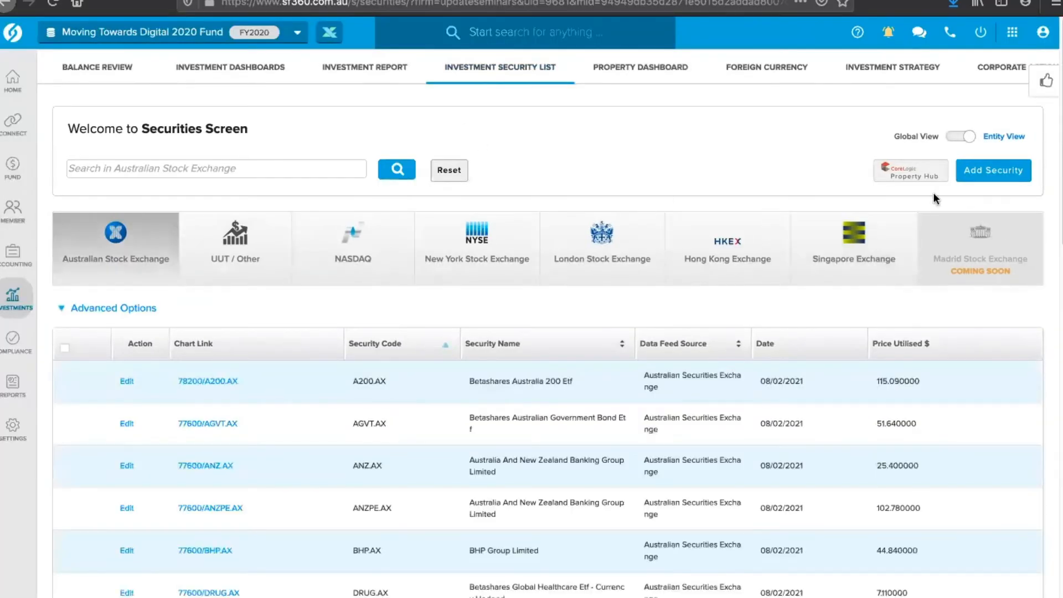
{"action": "left_click", "coordinate": [983, 170]}
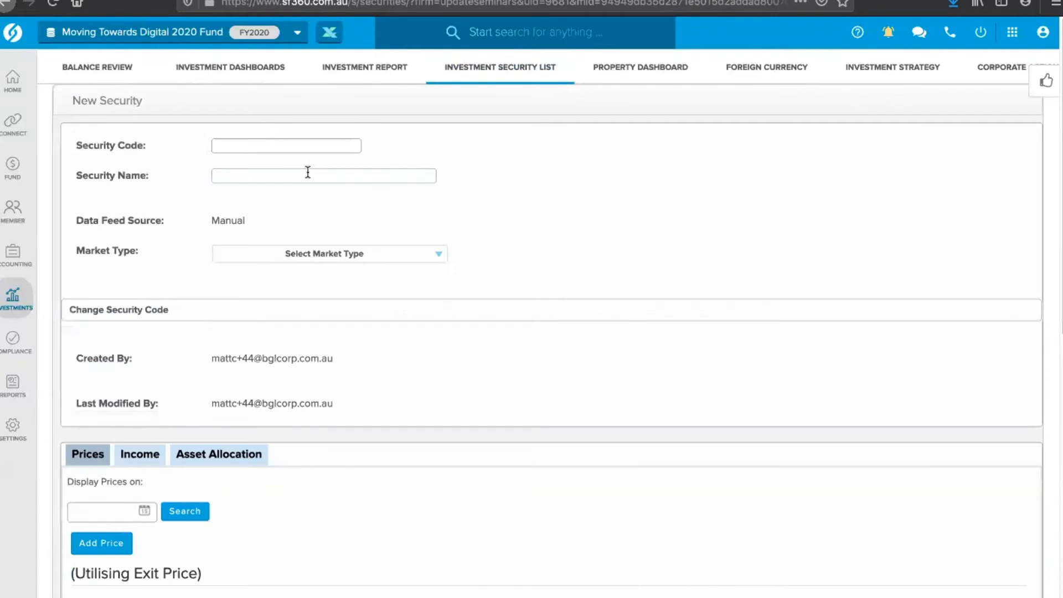
{"action": "left_click", "coordinate": [331, 253]}
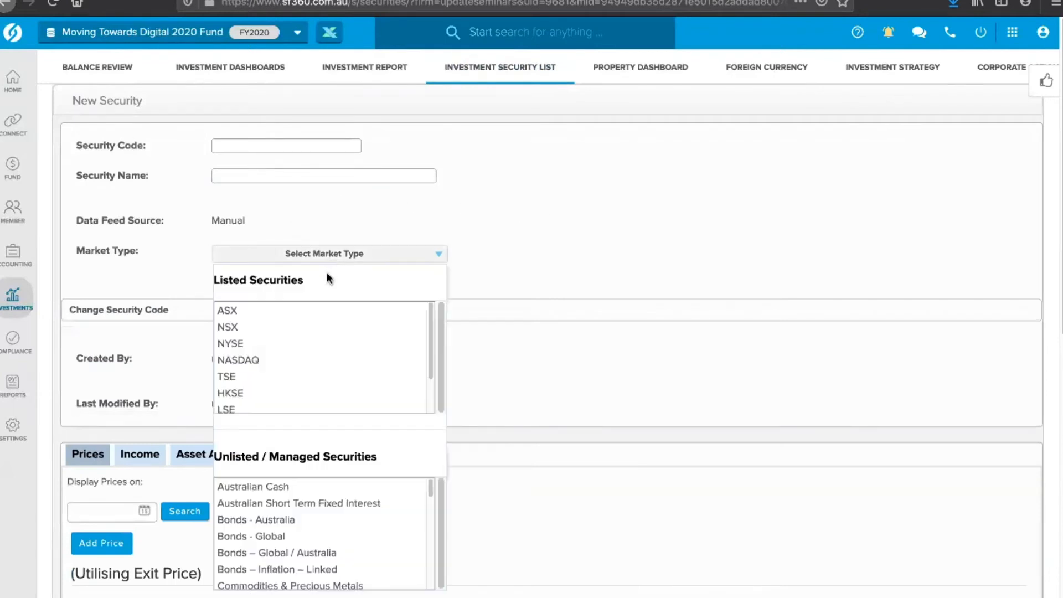
{"action": "left_click", "coordinate": [314, 310]}
{"action": "left_click", "coordinate": [228, 206]}
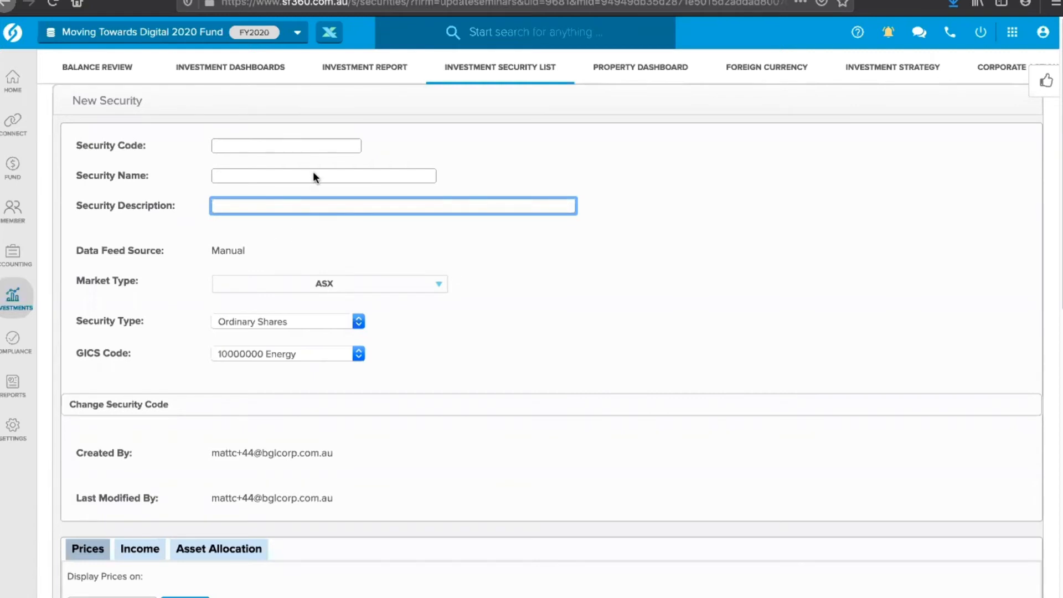
{"action": "left_click", "coordinate": [634, 279]}
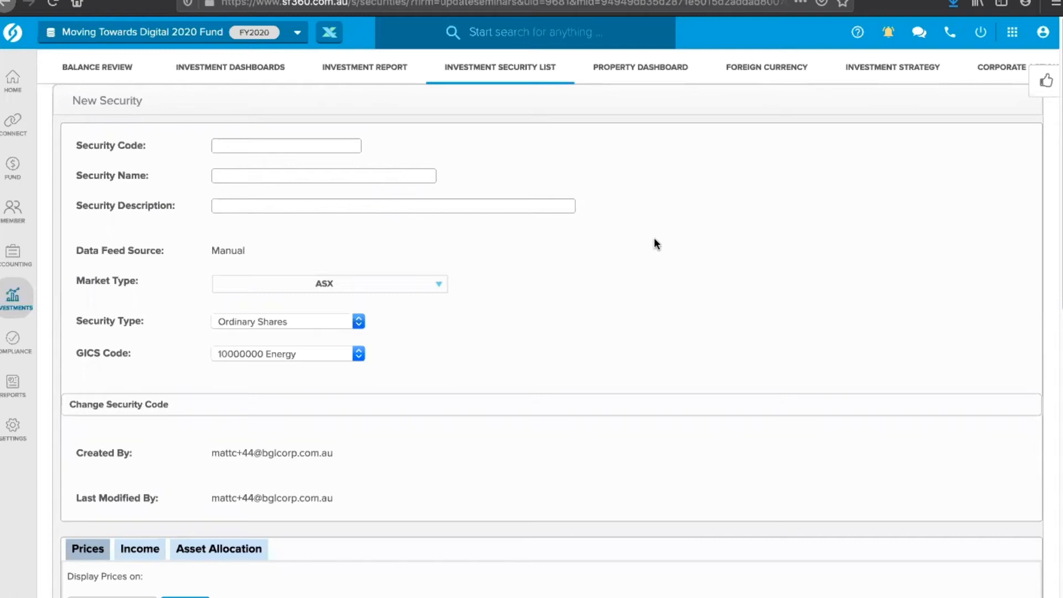
Step: Open the Corporate Actions screen for the Moving Towards Digital 2020 Fund
{"action": "mouse_move", "coordinate": [16, 307]}
{"action": "left_click", "coordinate": [97, 253]}
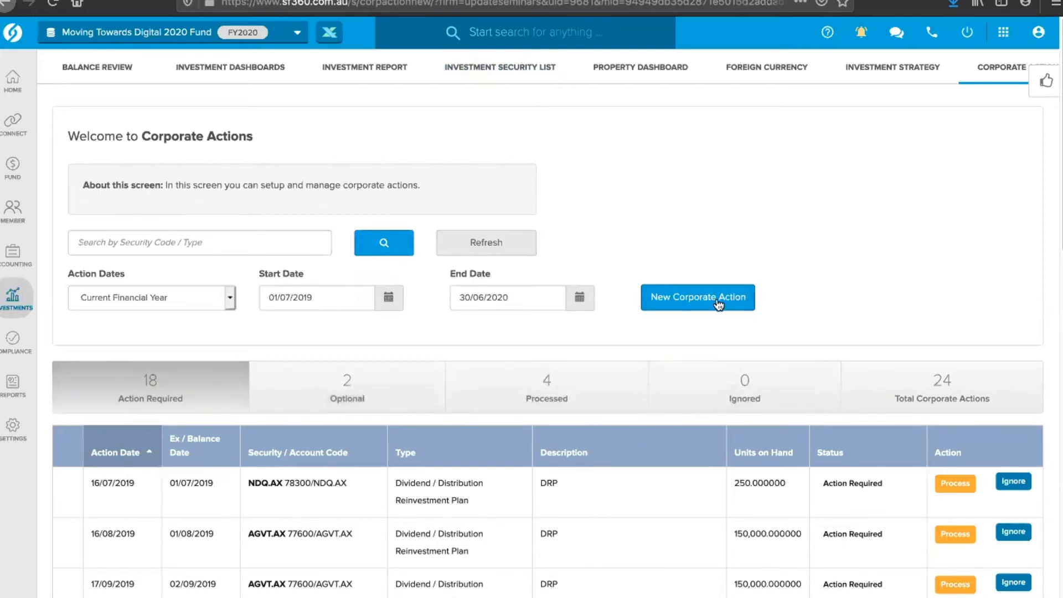
{"action": "scroll", "coordinate": [640, 498], "scroll_direction": "down", "scroll_amount": 1}
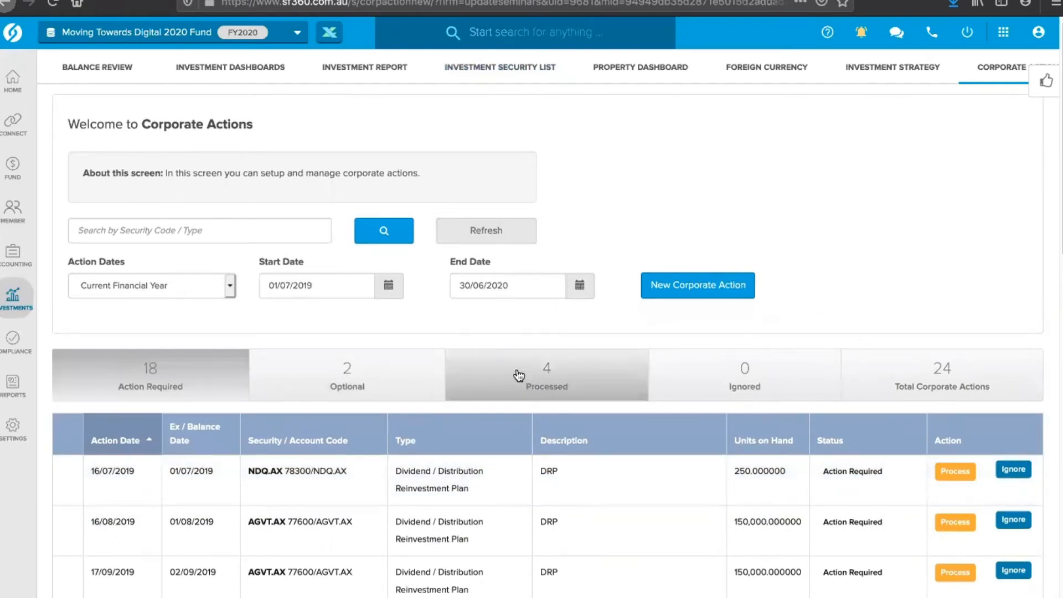
Step: Check the action date options for previous, next and current financial years, and look through the current year's corporate actions requiring action
{"action": "left_click", "coordinate": [230, 286]}
{"action": "left_click", "coordinate": [226, 293]}
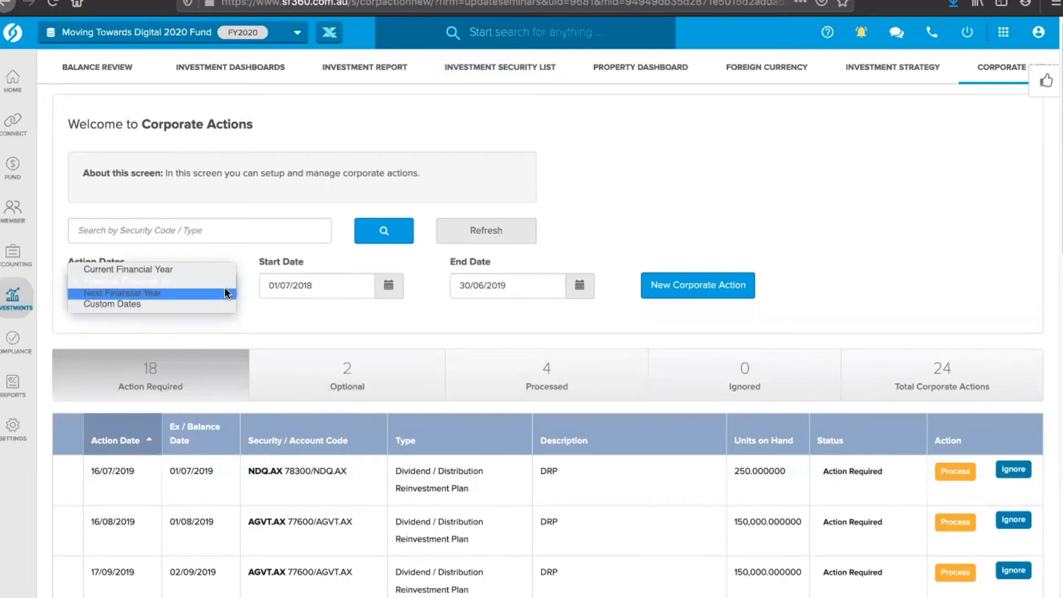
{"action": "left_click", "coordinate": [224, 288]}
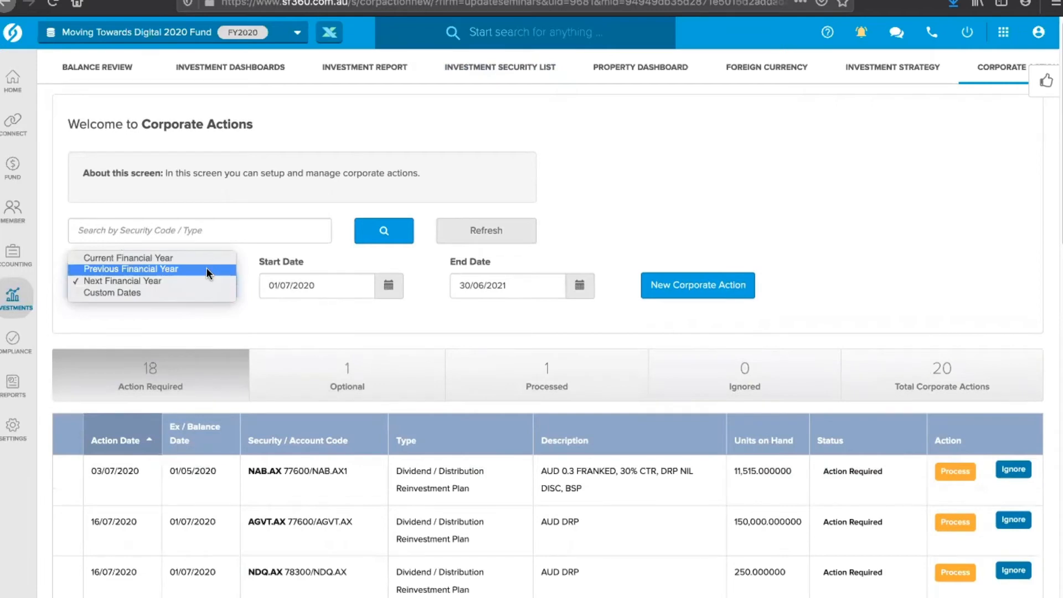
{"action": "key", "text": "Escape"}
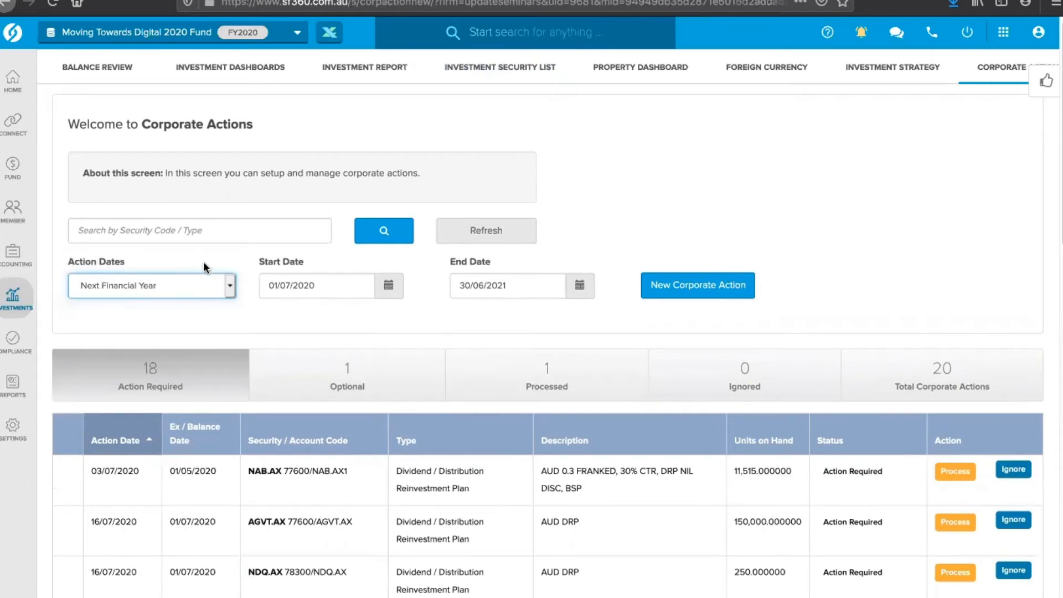
{"action": "key", "text": "Up"}
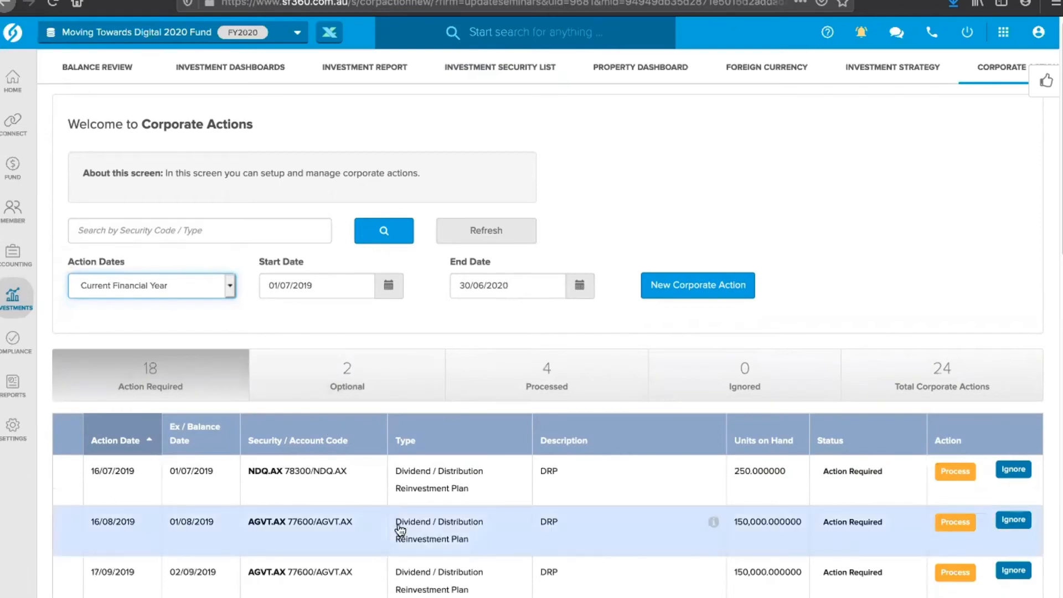
{"action": "scroll", "coordinate": [400, 530], "scroll_direction": "down", "scroll_amount": 3}
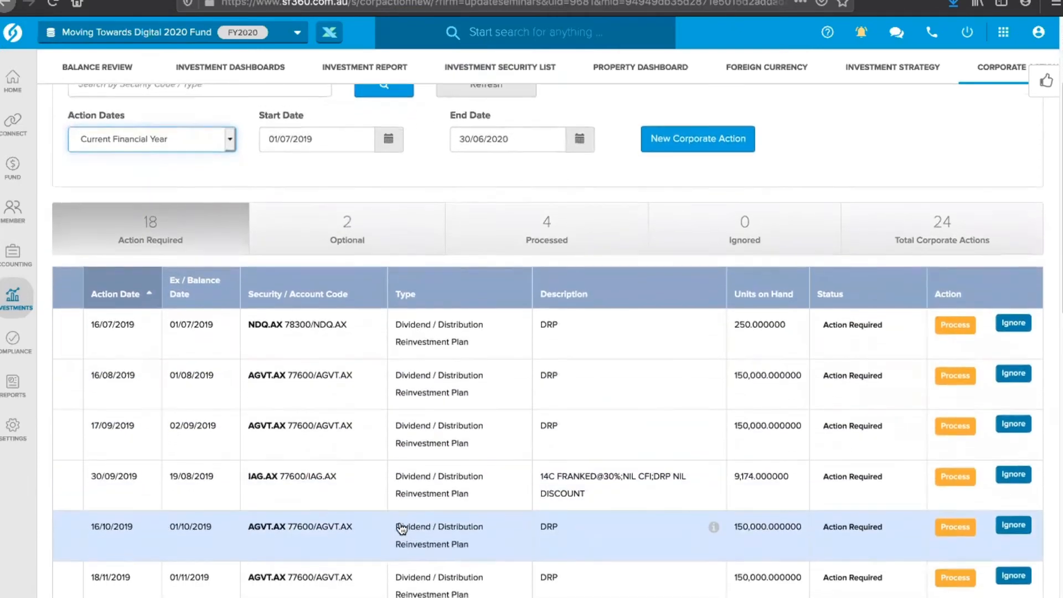
{"action": "scroll", "coordinate": [400, 530], "scroll_direction": "down", "scroll_amount": 4}
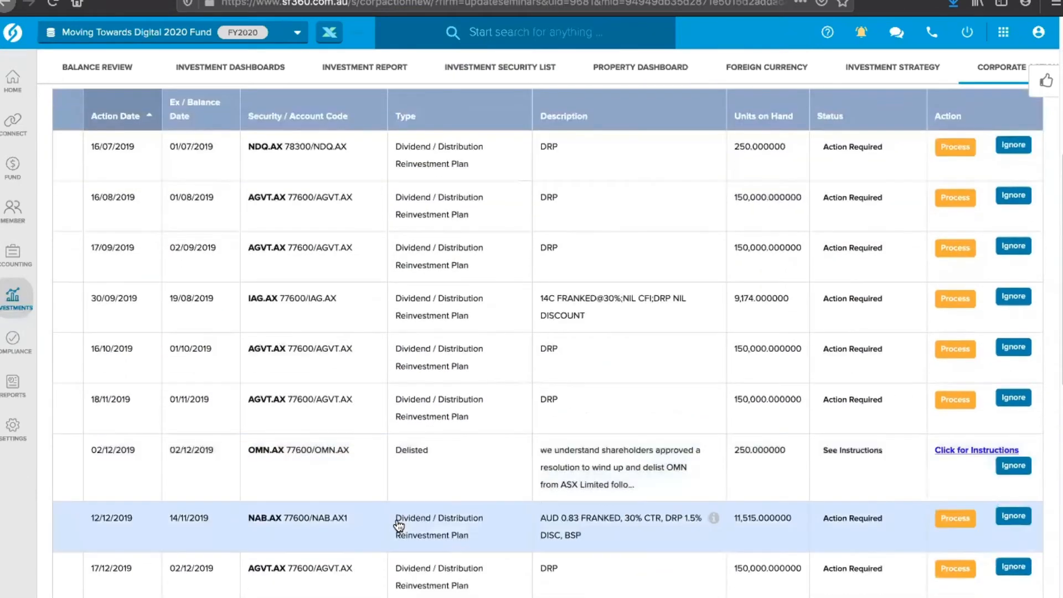
{"action": "scroll", "coordinate": [399, 525], "scroll_direction": "down", "scroll_amount": 5}
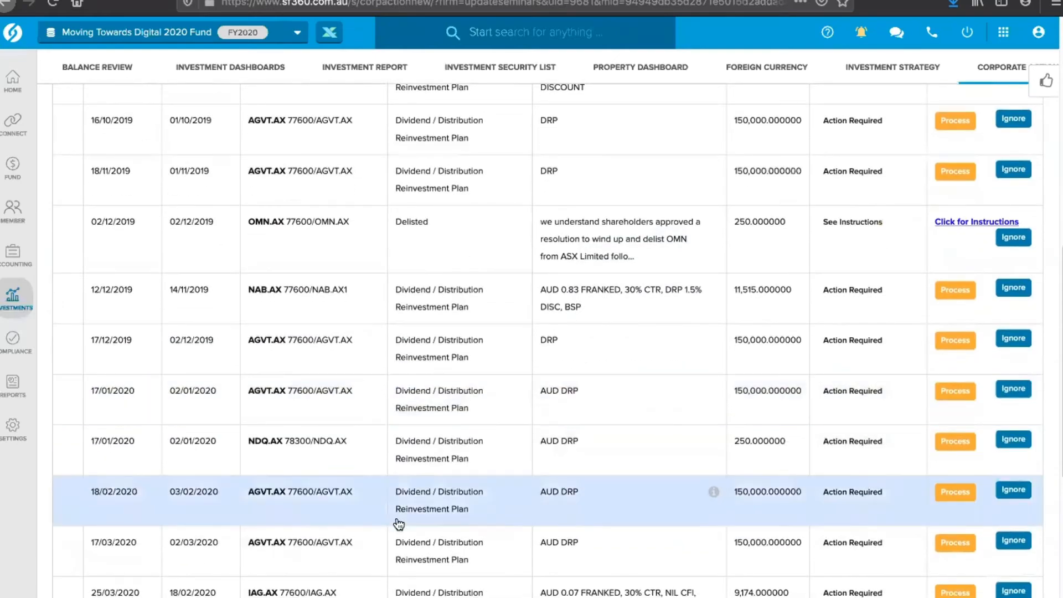
{"action": "scroll", "coordinate": [399, 525], "scroll_direction": "down", "scroll_amount": 2}
{"action": "scroll", "coordinate": [398, 522], "scroll_direction": "up", "scroll_amount": 7}
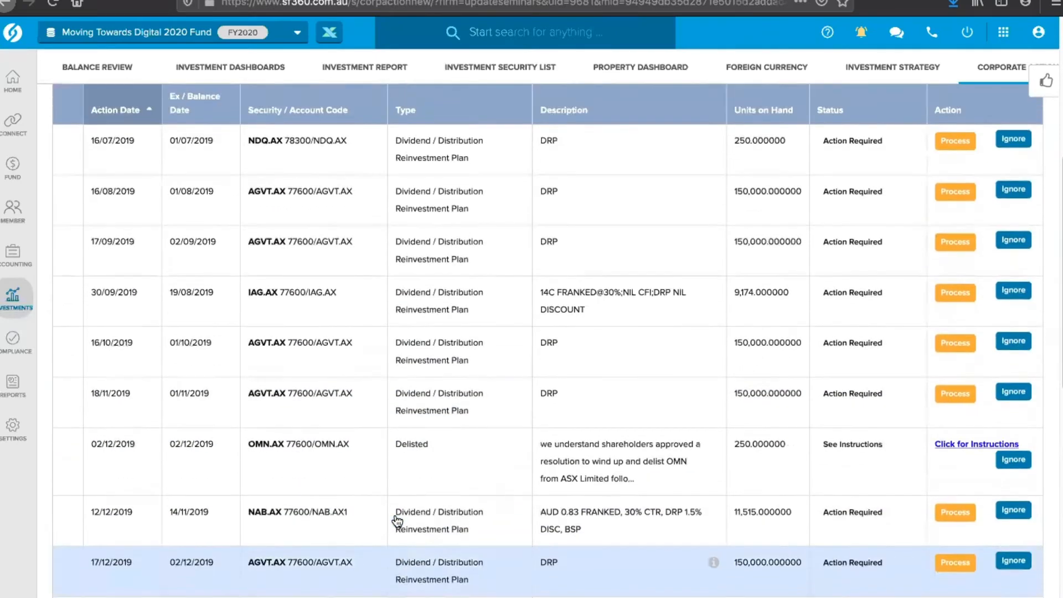
{"action": "scroll", "coordinate": [397, 522], "scroll_direction": "up", "scroll_amount": 5}
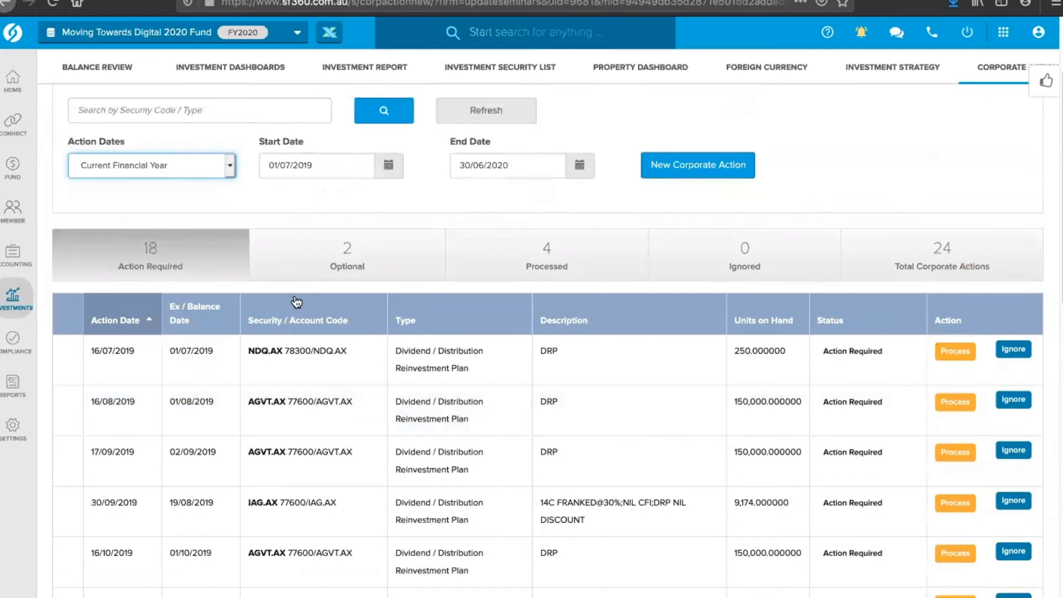
Step: Filter corporate actions to the next financial year and open the MGE.AX distribution reinvestment plan dated 19/11/2020 for processing
{"action": "left_click", "coordinate": [201, 174]}
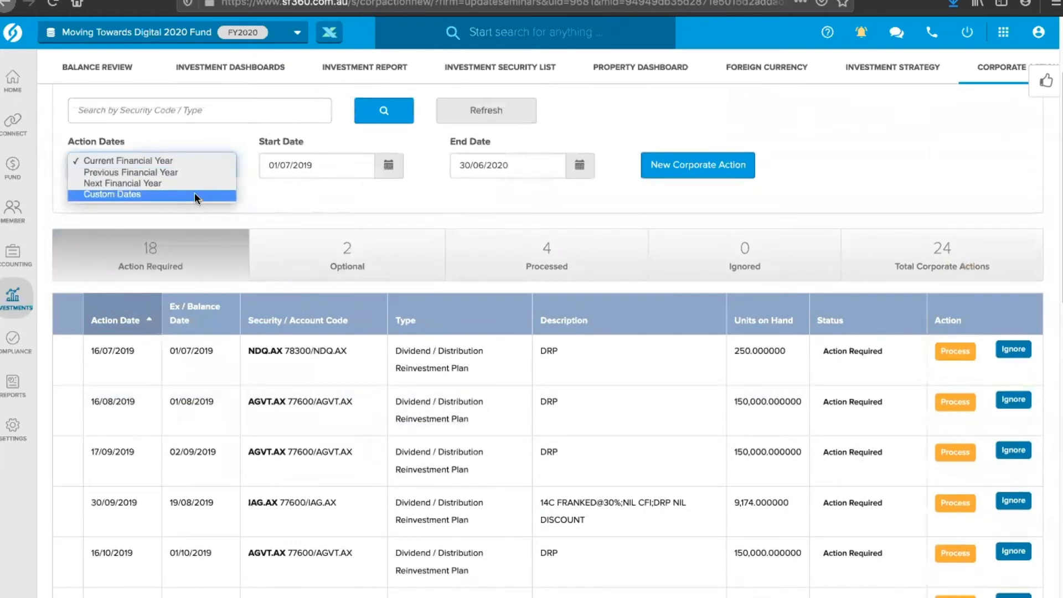
{"action": "left_click", "coordinate": [194, 184]}
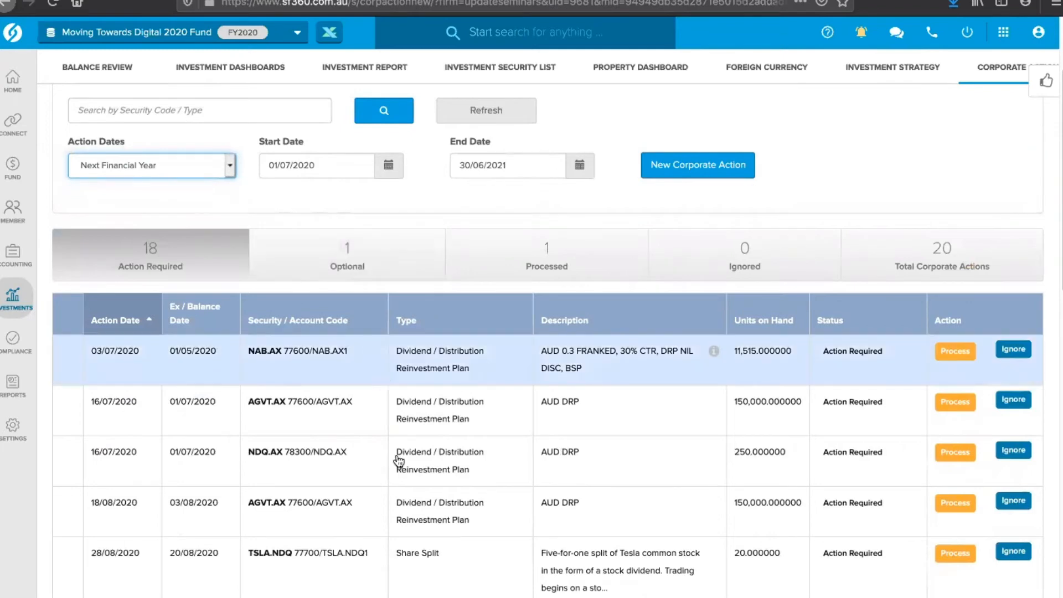
{"action": "scroll", "coordinate": [397, 475], "scroll_direction": "down", "scroll_amount": 2}
{"action": "scroll", "coordinate": [397, 476], "scroll_direction": "down", "scroll_amount": 4}
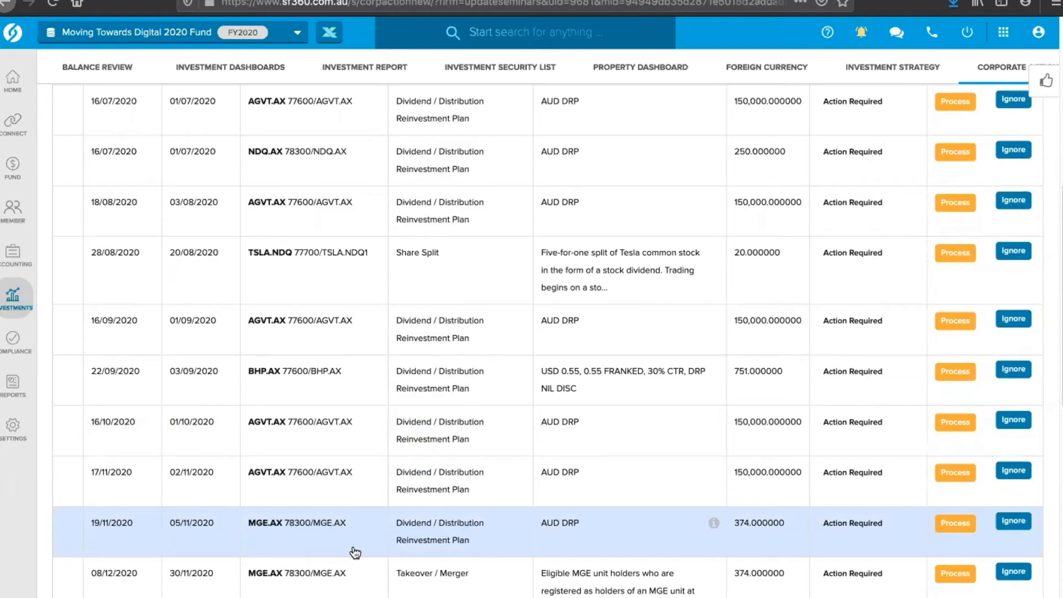
{"action": "left_click", "coordinate": [957, 525]}
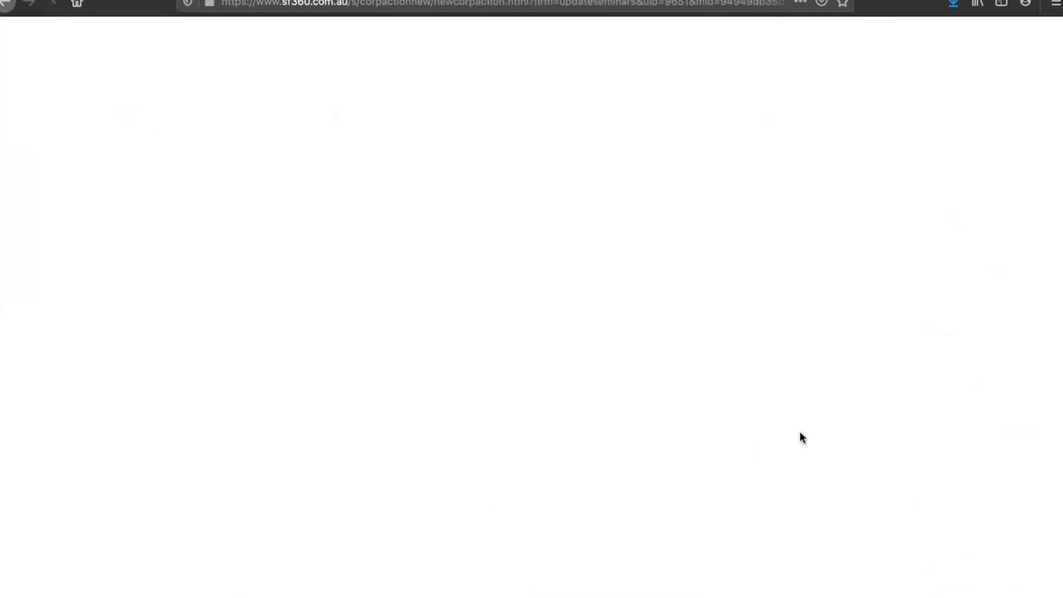
Step: Review the MGE.AX reinvestment plan details and summary, process the corporate action and return to the presentation slides
{"action": "scroll", "coordinate": [742, 440], "scroll_direction": "down", "scroll_amount": 5}
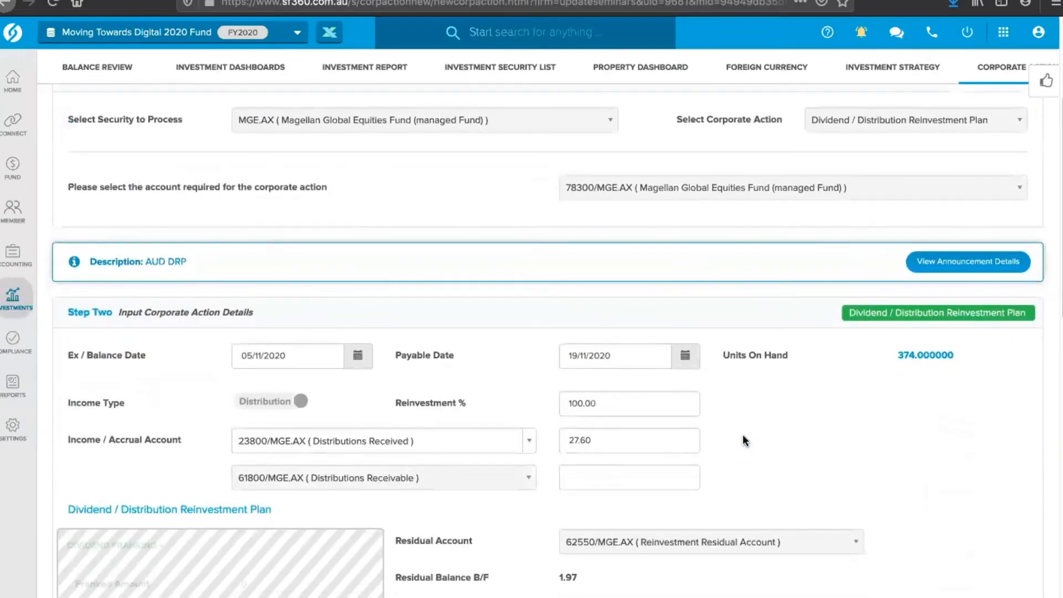
{"action": "scroll", "coordinate": [733, 434], "scroll_direction": "down", "scroll_amount": 5}
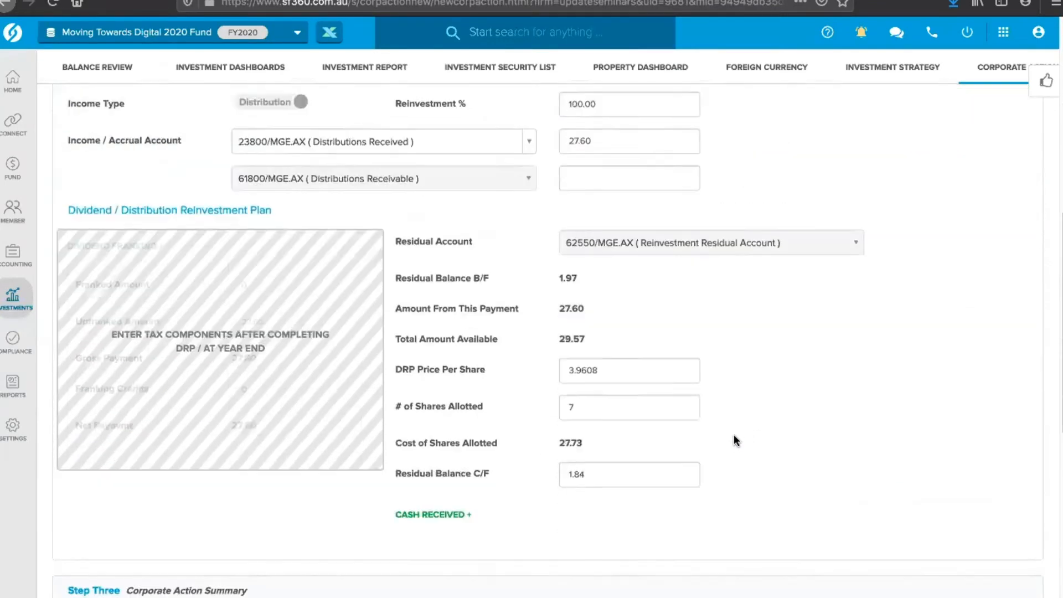
{"action": "scroll", "coordinate": [736, 443], "scroll_direction": "down", "scroll_amount": 3}
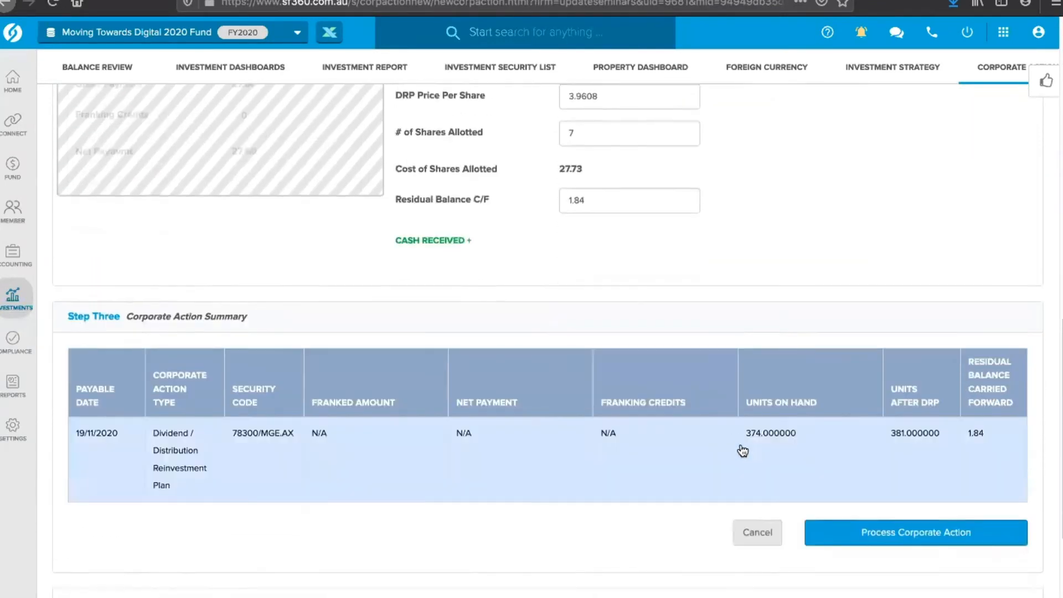
{"action": "left_click", "coordinate": [919, 521]}
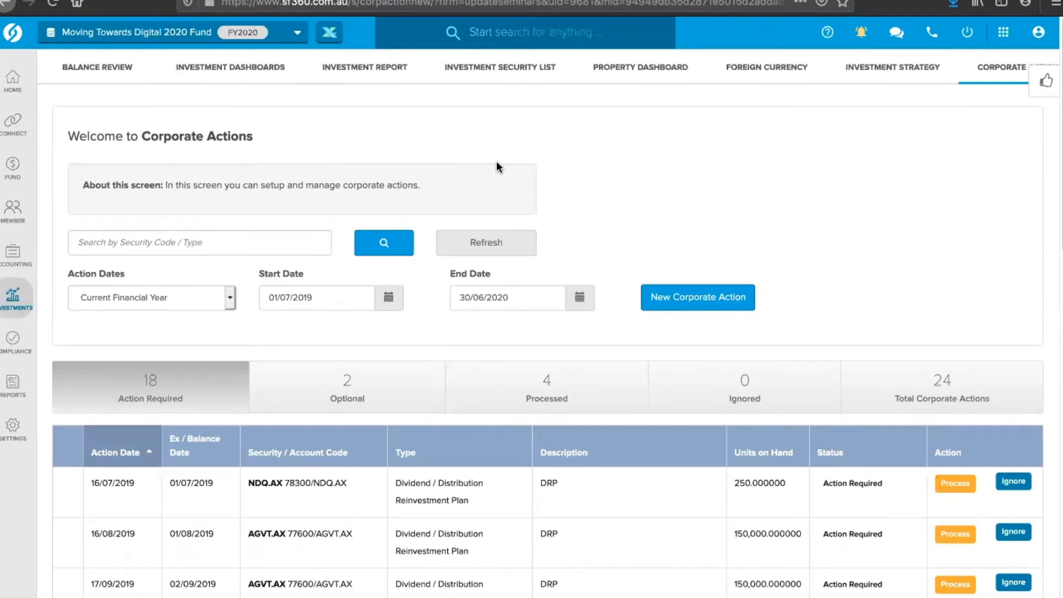
{"action": "key", "text": "ctrl+Left"}
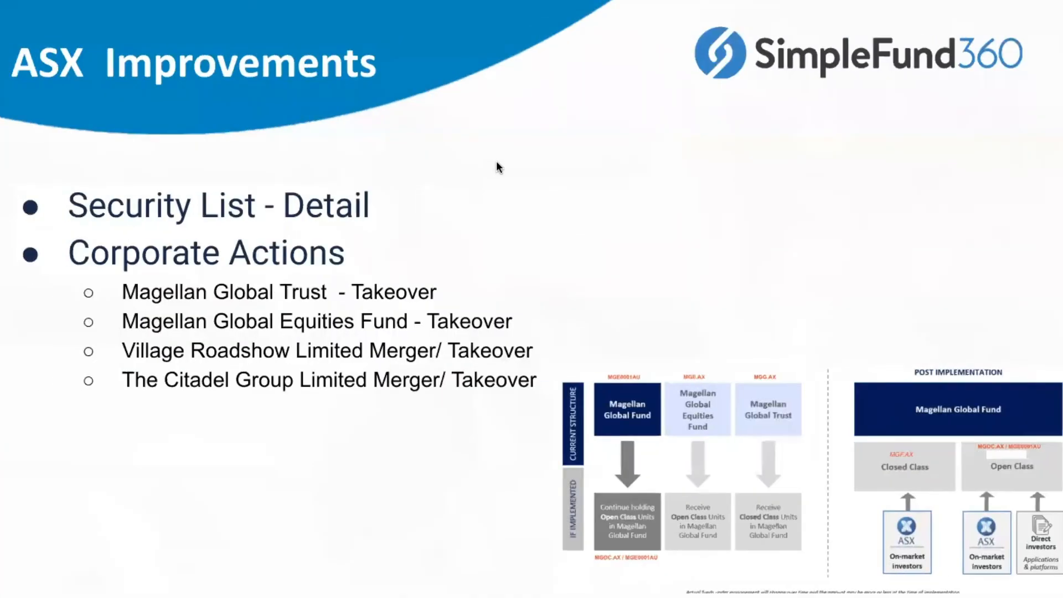
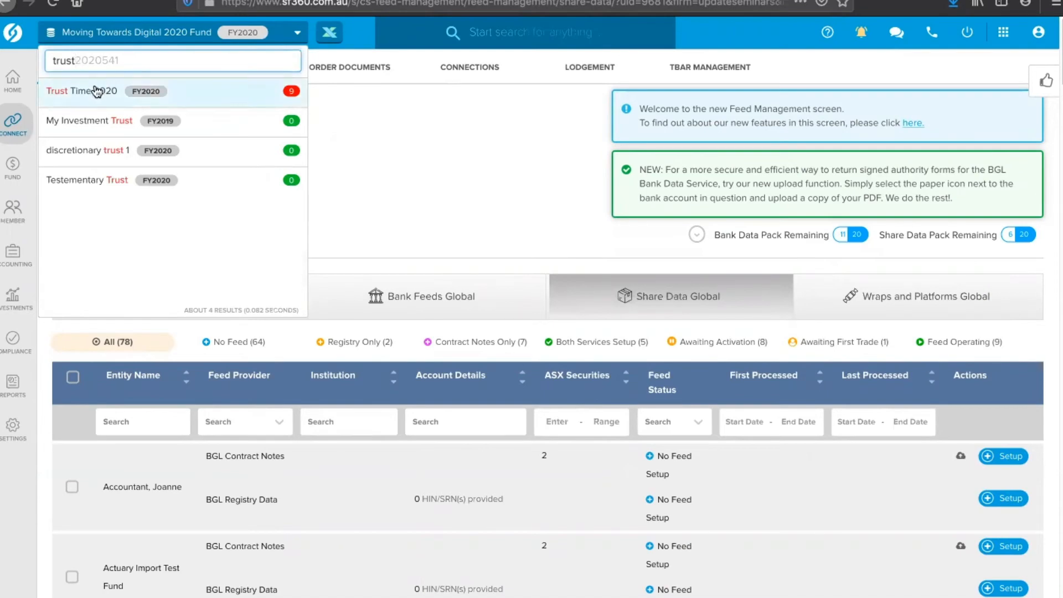
Step: Switch to the Trust Time 2020 entity and open its beneficiaries list
{"action": "left_click", "coordinate": [97, 91]}
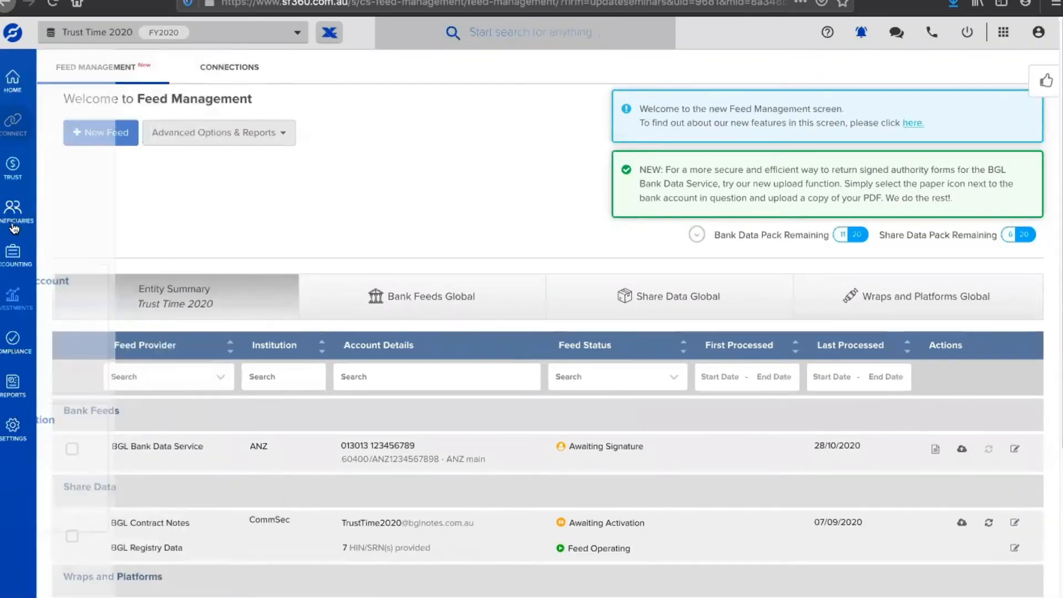
{"action": "left_click", "coordinate": [17, 210]}
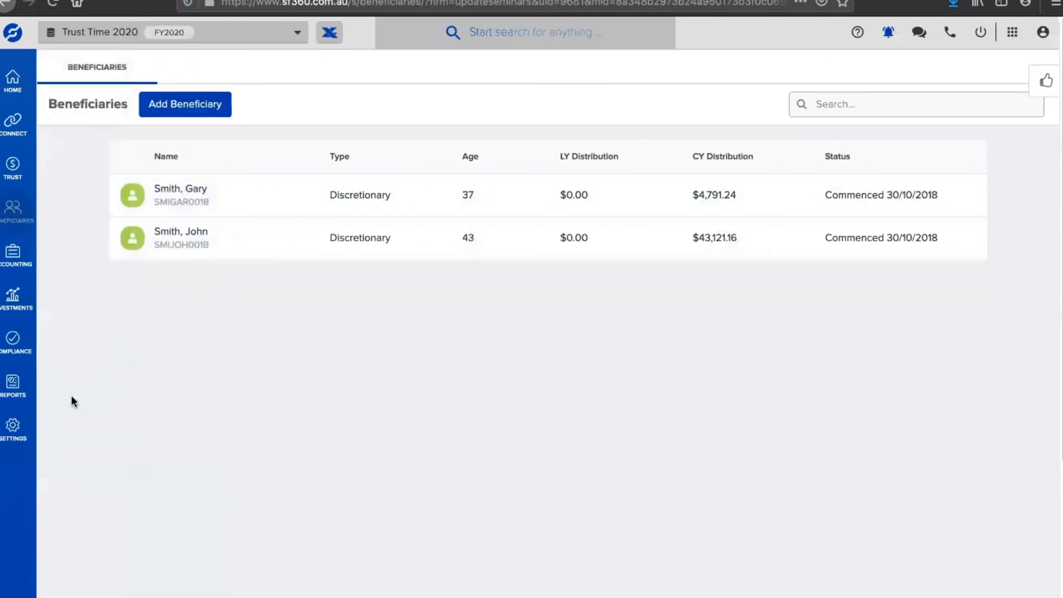
Step: Open the trust's Period Compliance and start the 2020 year-end workflow at the Statement of Taxable Income
{"action": "mouse_move", "coordinate": [13, 345]}
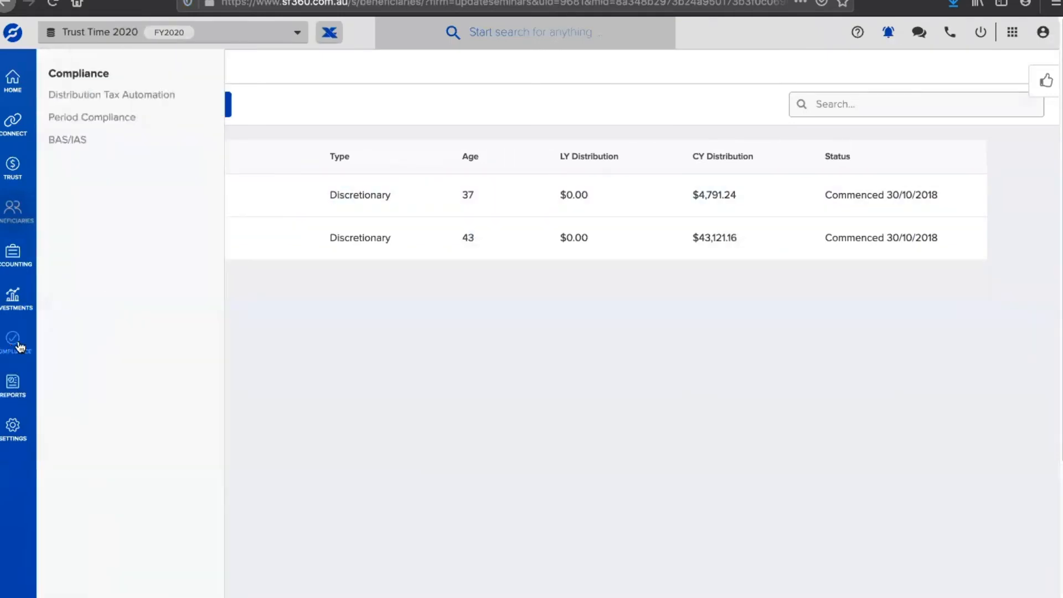
{"action": "left_click", "coordinate": [100, 117]}
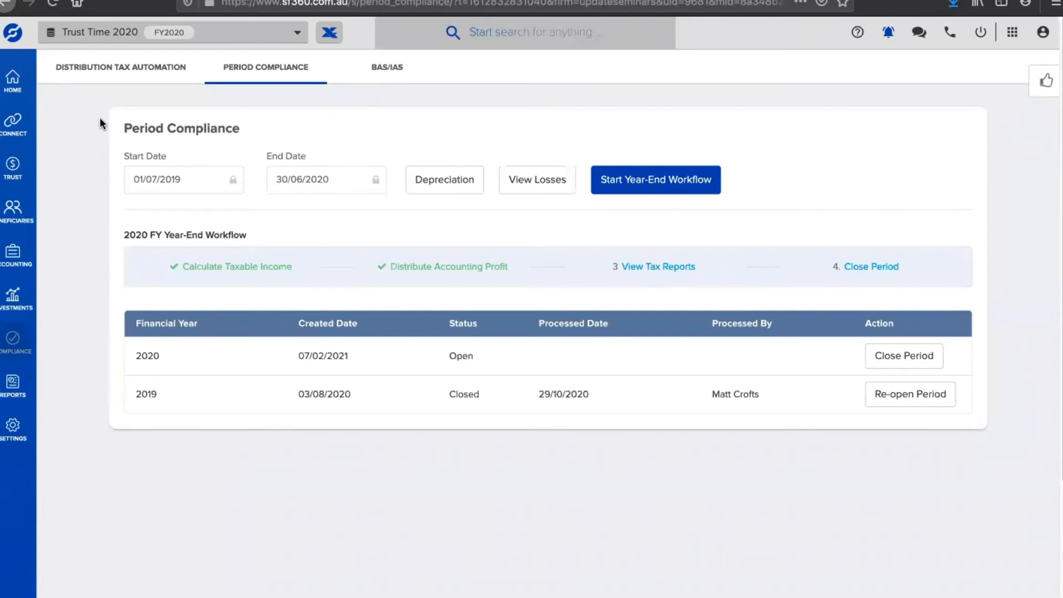
{"action": "mouse_move", "coordinate": [19, 306]}
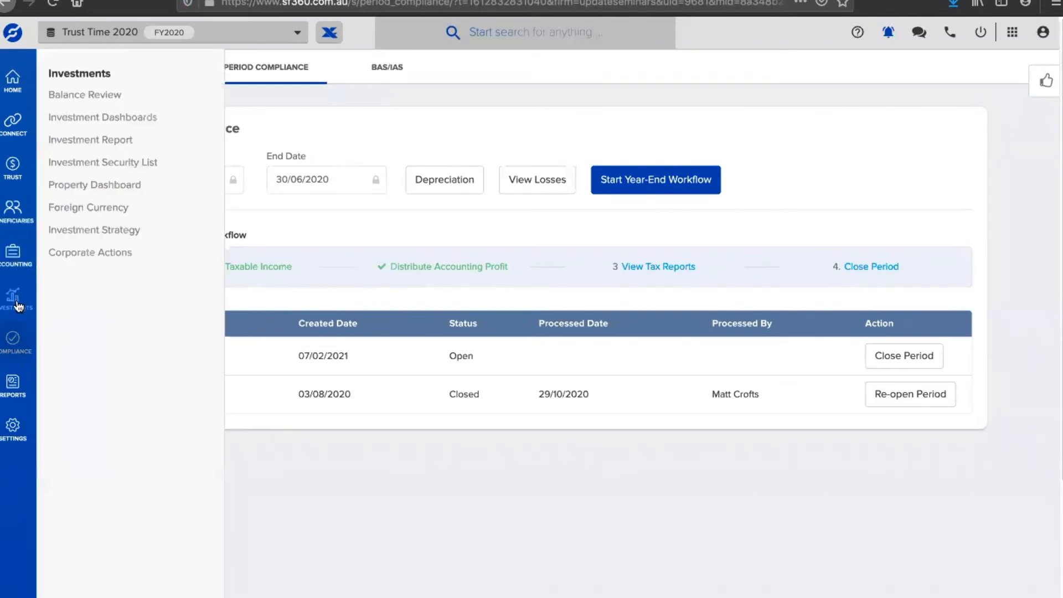
{"action": "mouse_move", "coordinate": [34, 261]}
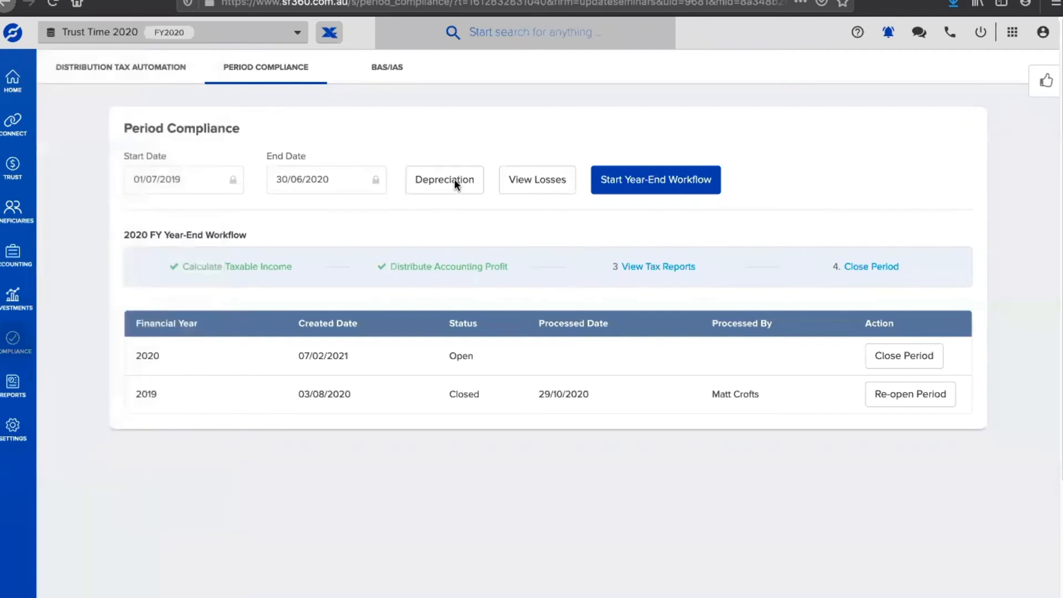
{"action": "left_click", "coordinate": [653, 192]}
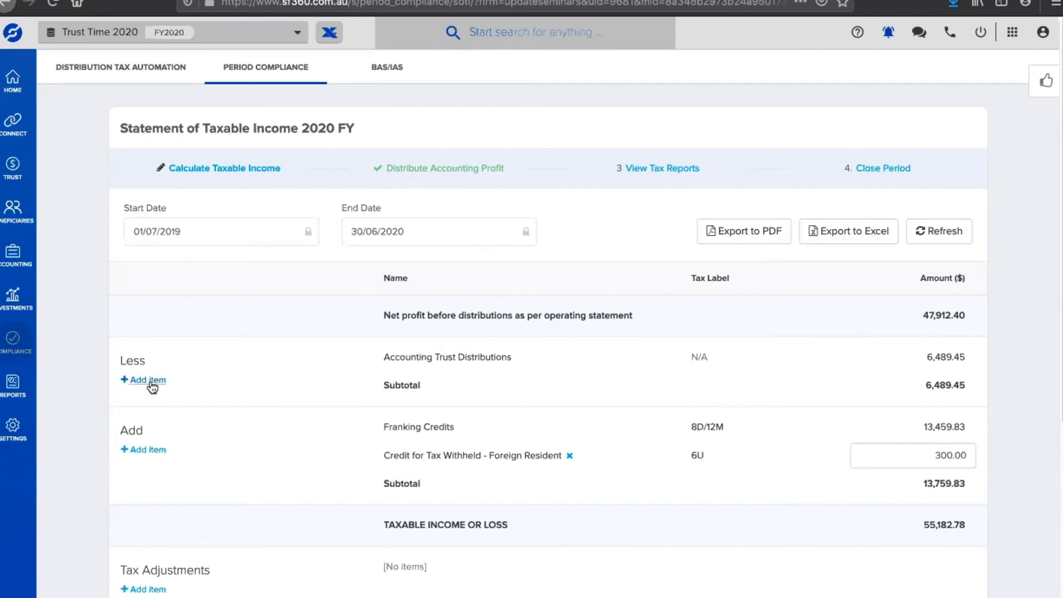
{"action": "double_click", "coordinate": [440, 357]}
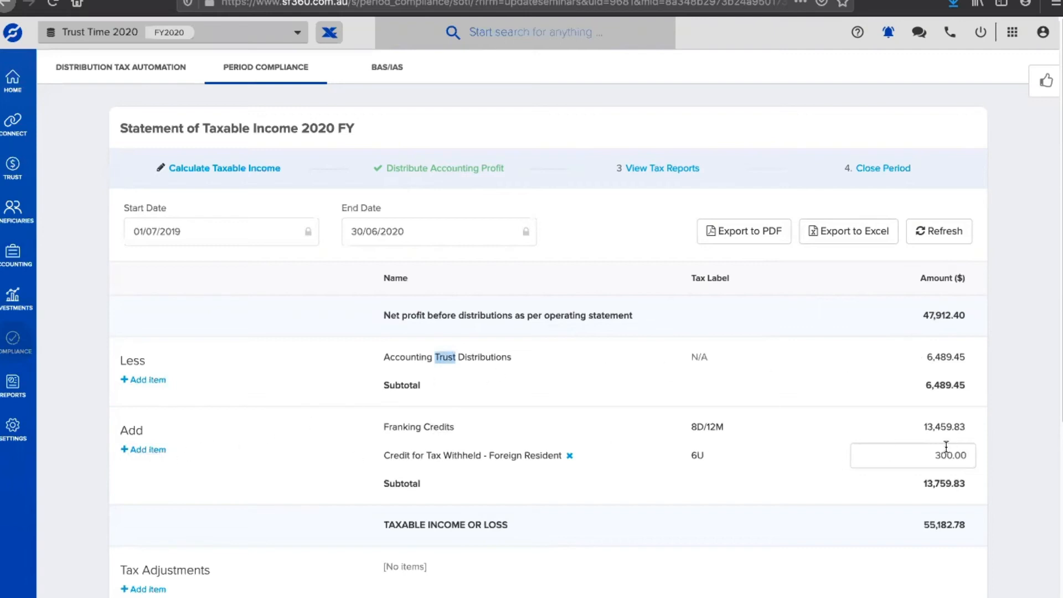
Step: Add a Tax Withheld where ABN not Quoted - 6T item to the Add section with an amount of 10.00
{"action": "left_click", "coordinate": [154, 450]}
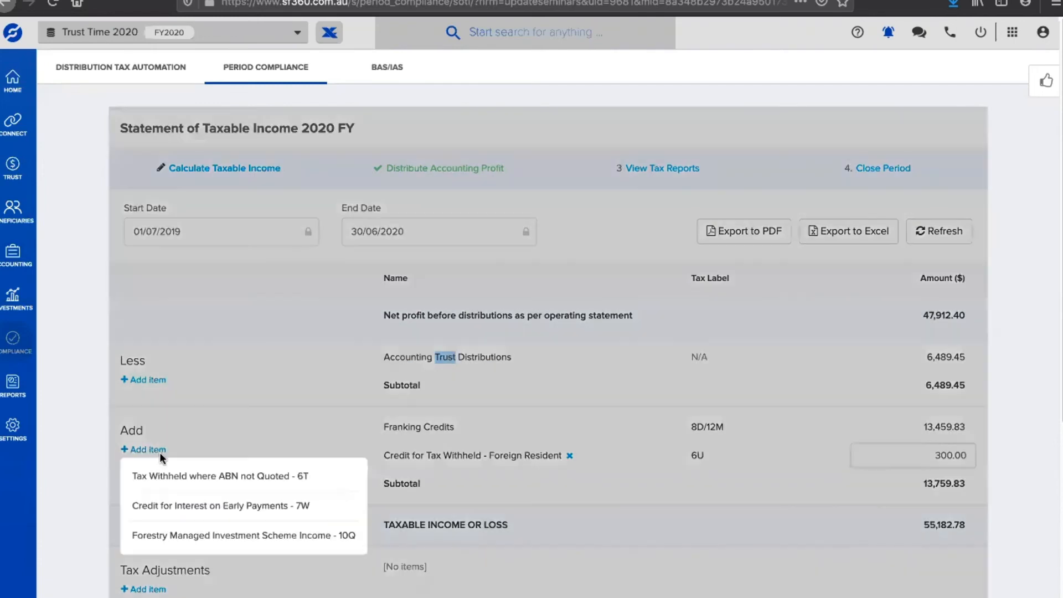
{"action": "left_click", "coordinate": [179, 479]}
{"action": "left_click", "coordinate": [902, 482]}
{"action": "type", "text": "10"}
{"action": "key", "text": "Return"}
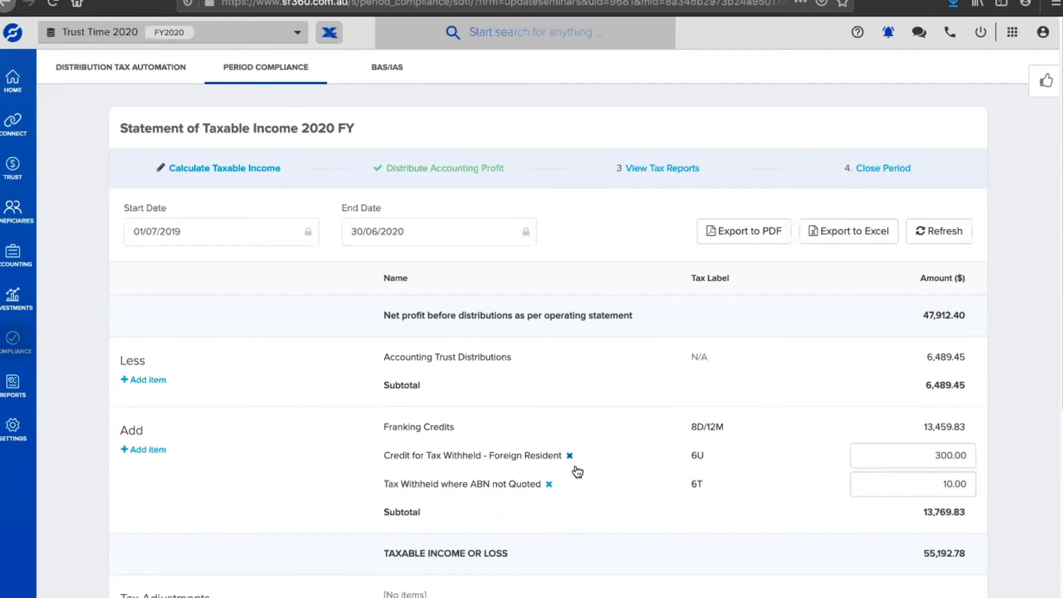
Step: Add a National Rental Affordability Tax Offsets - 51F item to the Tax Adjustments section with an amount of 20.00
{"action": "scroll", "coordinate": [564, 457], "scroll_direction": "down", "scroll_amount": 3}
{"action": "left_click", "coordinate": [143, 534]}
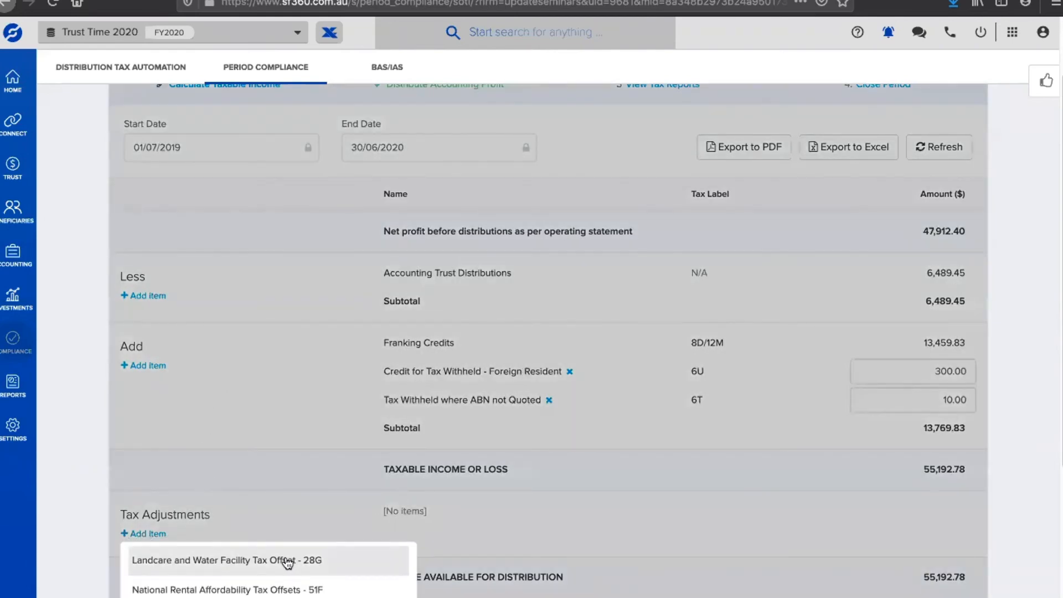
{"action": "scroll", "coordinate": [284, 559], "scroll_direction": "down", "scroll_amount": 4}
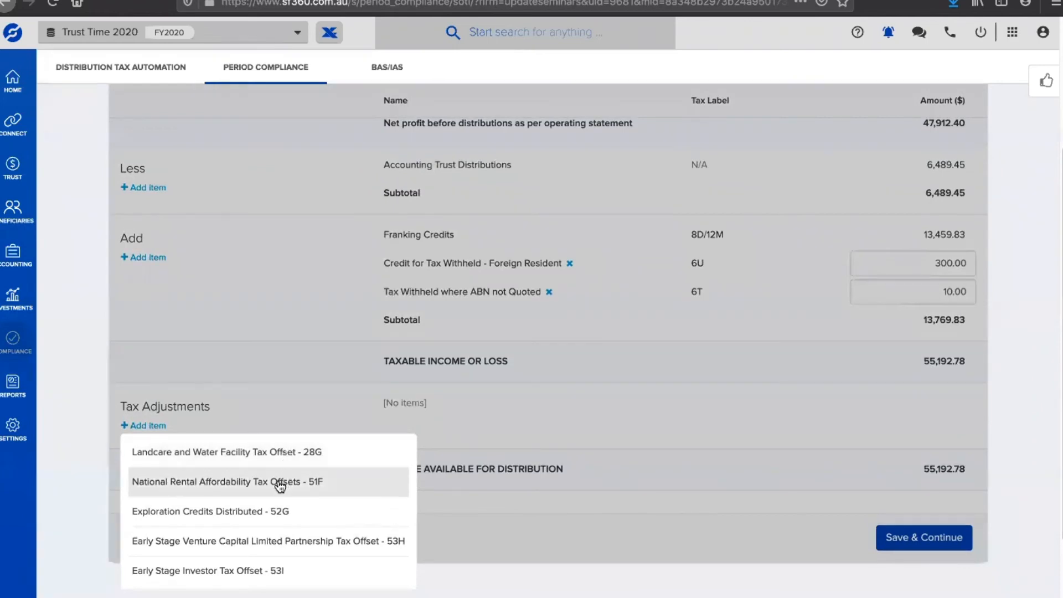
{"action": "left_click", "coordinate": [284, 482]}
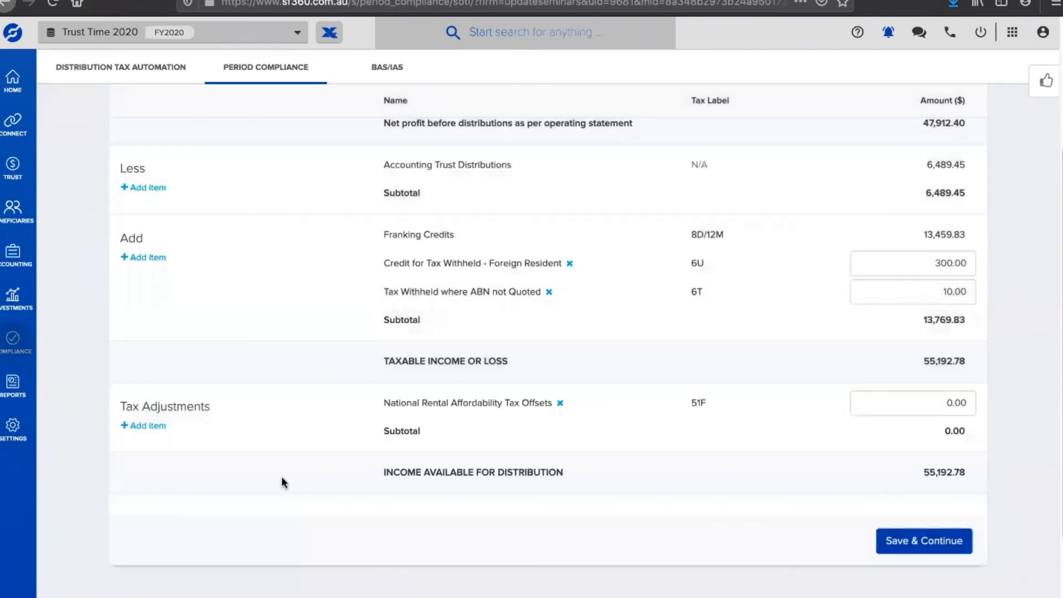
{"action": "left_click", "coordinate": [935, 409]}
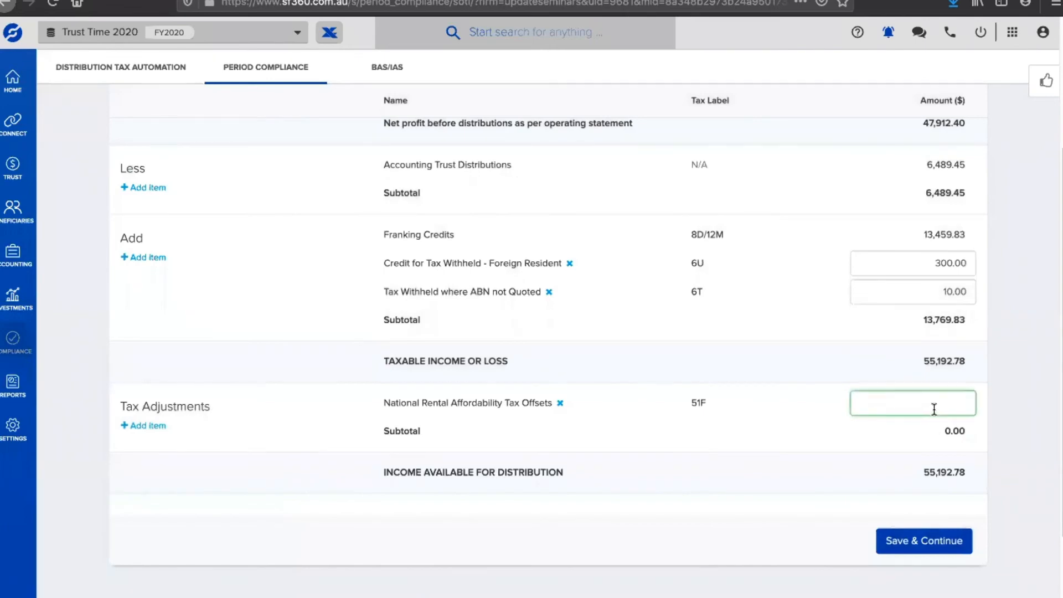
{"action": "type", "text": "20"}
{"action": "key", "text": "Tab"}
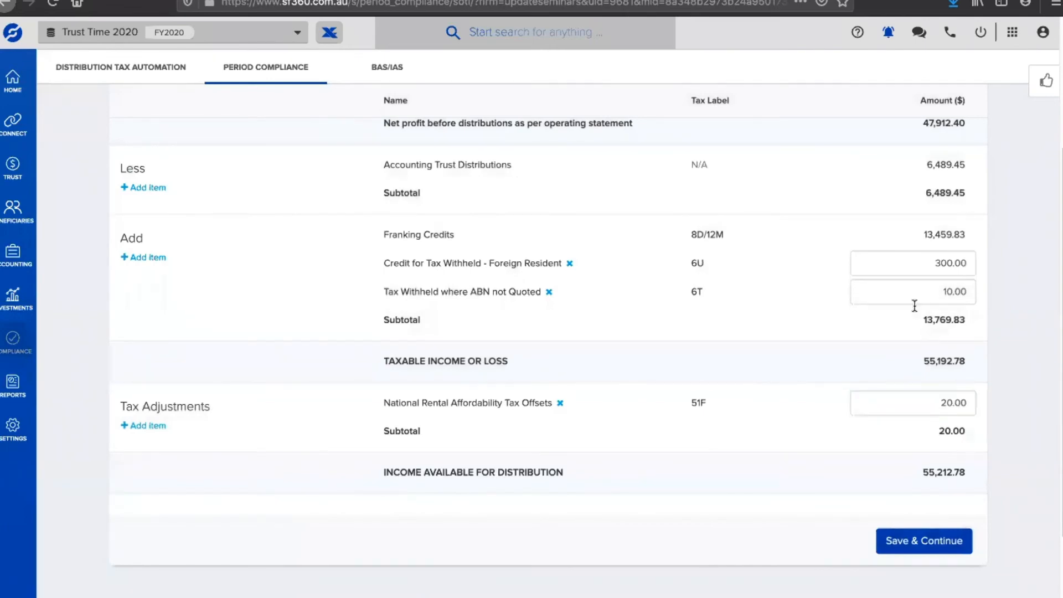
Step: Save the Statement of Taxable Income, continue to the accounting profit distribution and review the earnings breakdown and beneficiary allocations
{"action": "scroll", "coordinate": [821, 339], "scroll_direction": "up", "scroll_amount": 3}
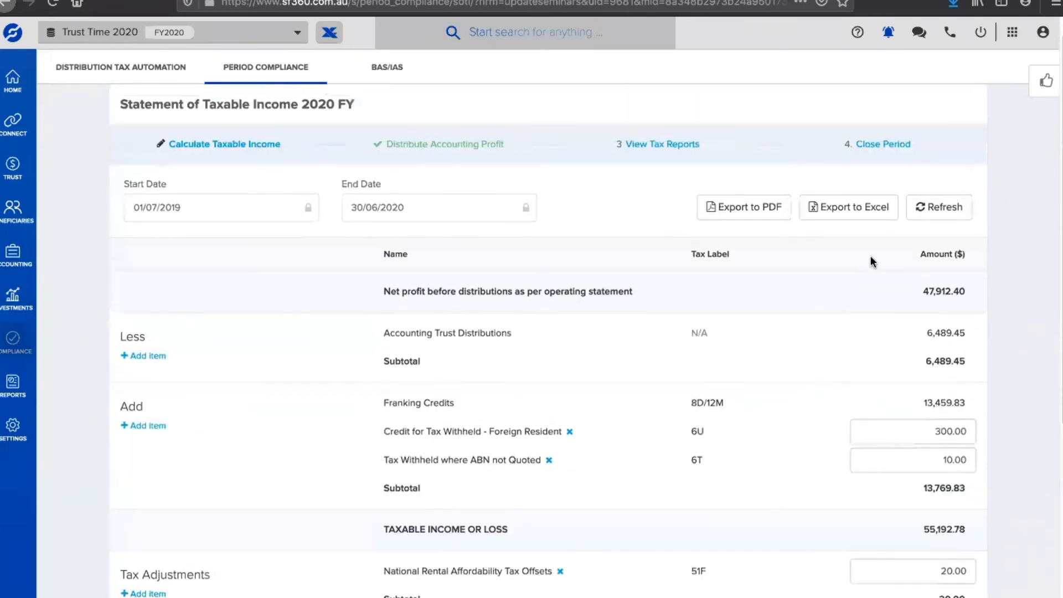
{"action": "scroll", "coordinate": [807, 423], "scroll_direction": "down", "scroll_amount": 1}
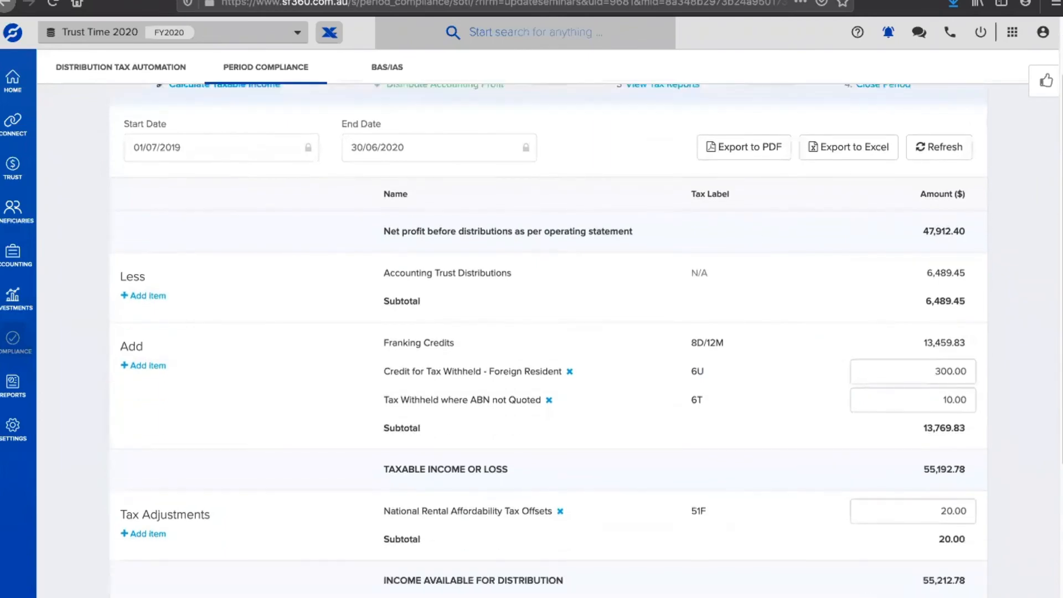
{"action": "scroll", "coordinate": [821, 512], "scroll_direction": "down", "scroll_amount": 1}
{"action": "left_click", "coordinate": [920, 581]}
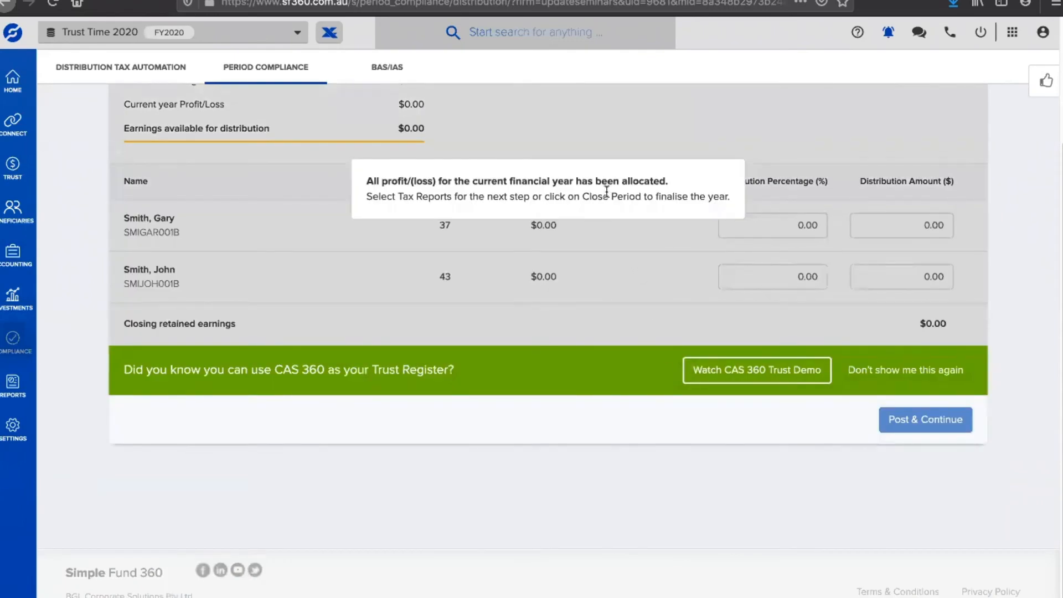
{"action": "scroll", "coordinate": [604, 208], "scroll_direction": "up", "scroll_amount": 1}
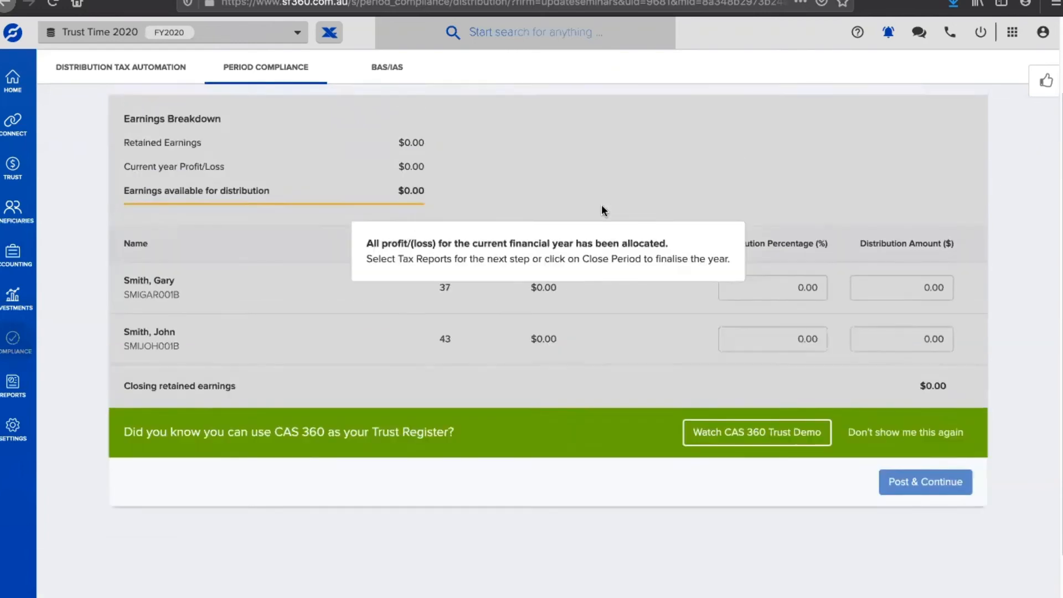
{"action": "scroll", "coordinate": [603, 210], "scroll_direction": "up", "scroll_amount": 2}
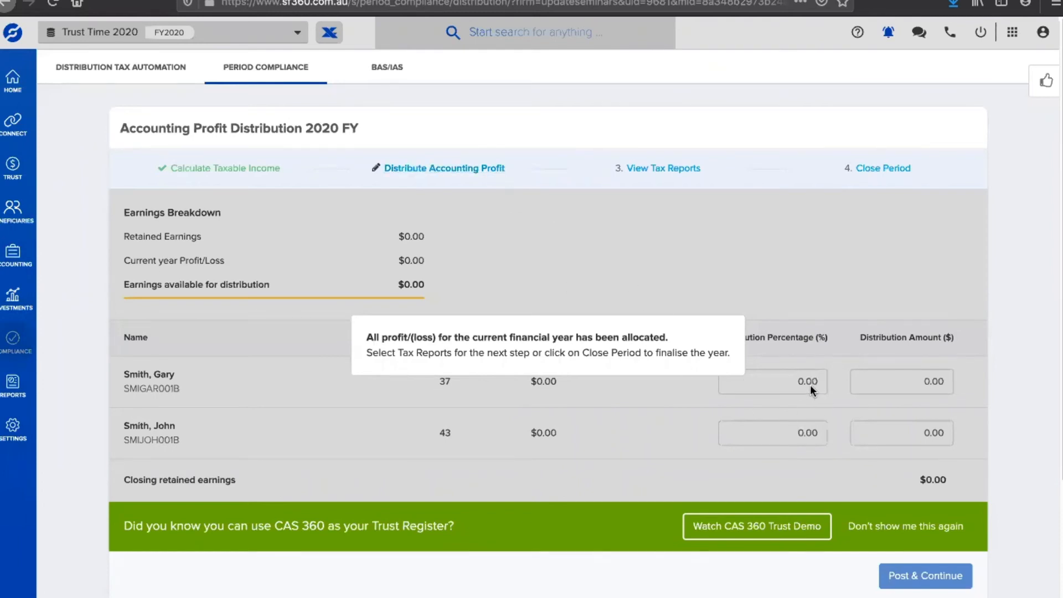
{"action": "scroll", "coordinate": [808, 391], "scroll_direction": "down", "scroll_amount": 3}
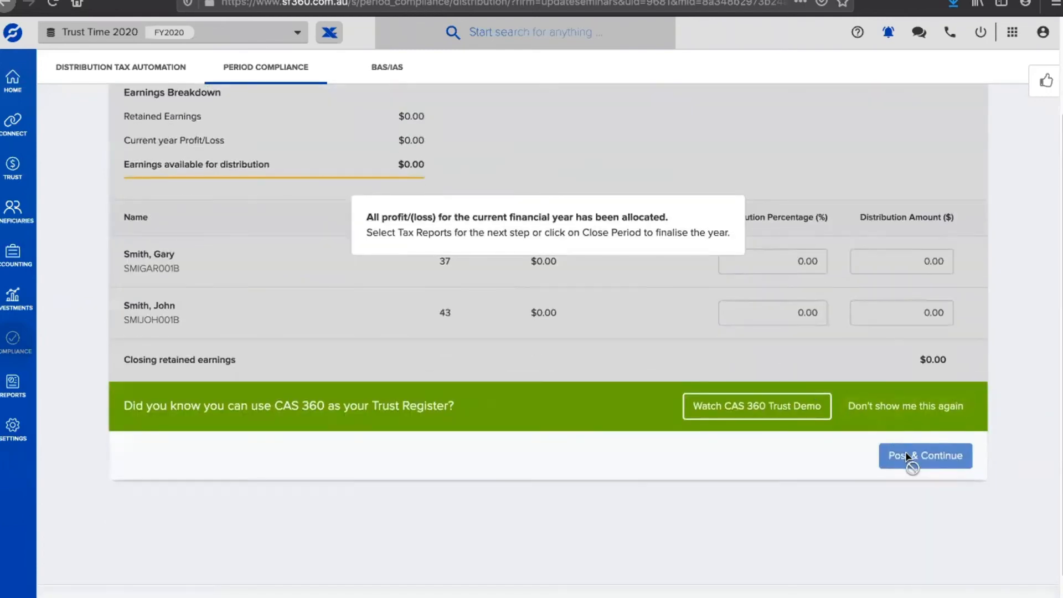
{"action": "scroll", "coordinate": [720, 340], "scroll_direction": "up", "scroll_amount": 3}
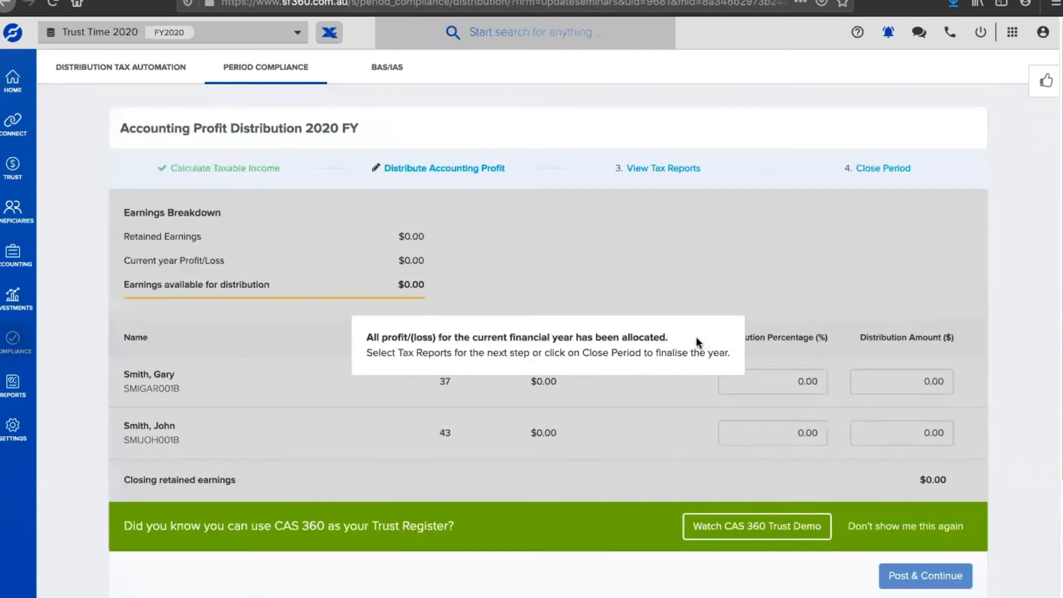
Step: Return to the Calculate Taxable Income stage of the workflow and review the statement's saved items
{"action": "left_click", "coordinate": [443, 169]}
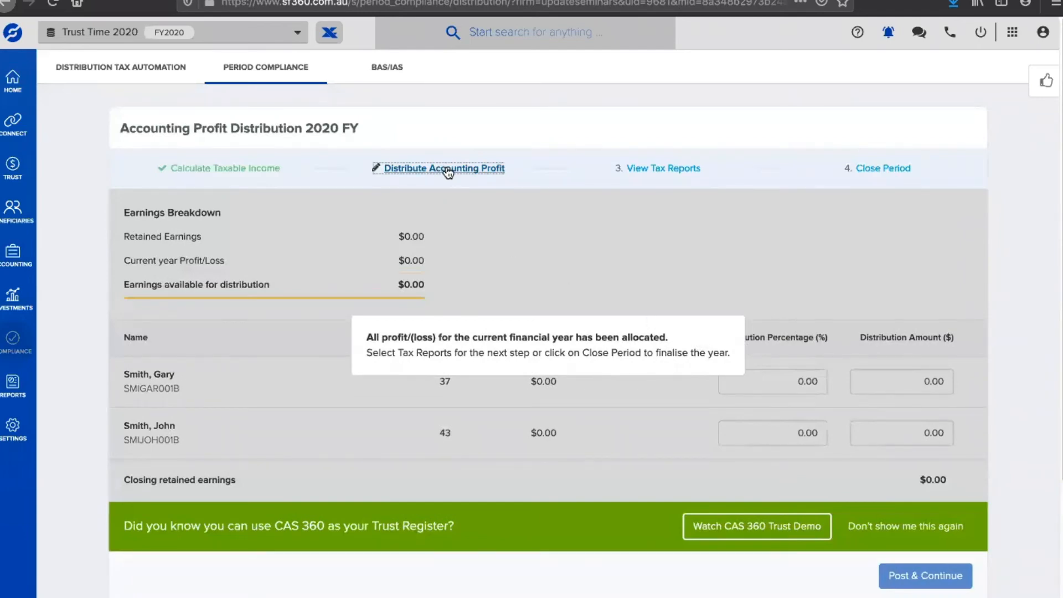
{"action": "left_click", "coordinate": [254, 169]}
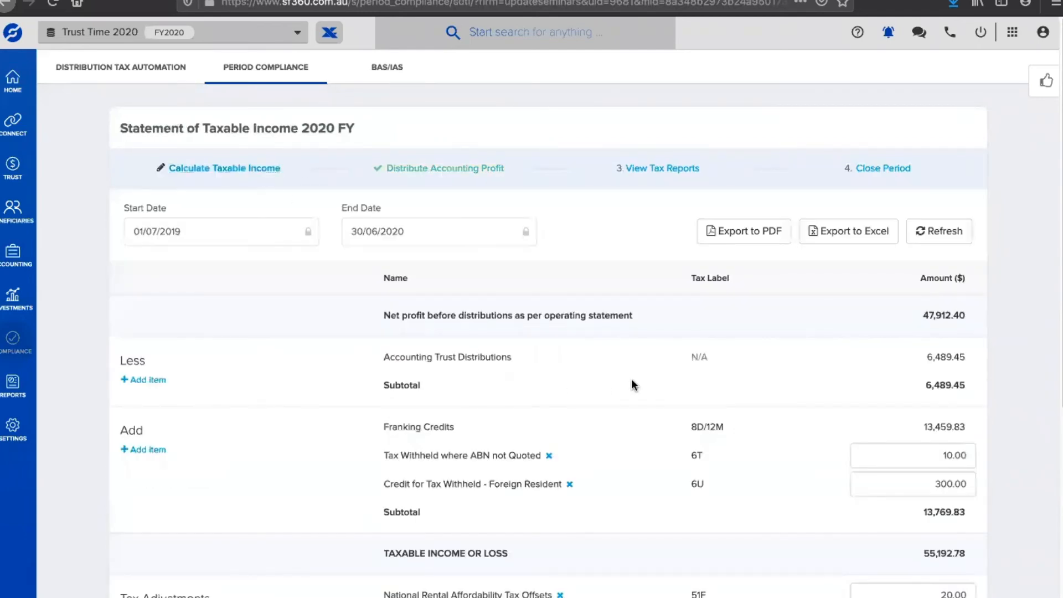
{"action": "scroll", "coordinate": [633, 383], "scroll_direction": "down", "scroll_amount": 1}
{"action": "left_click", "coordinate": [232, 111]}
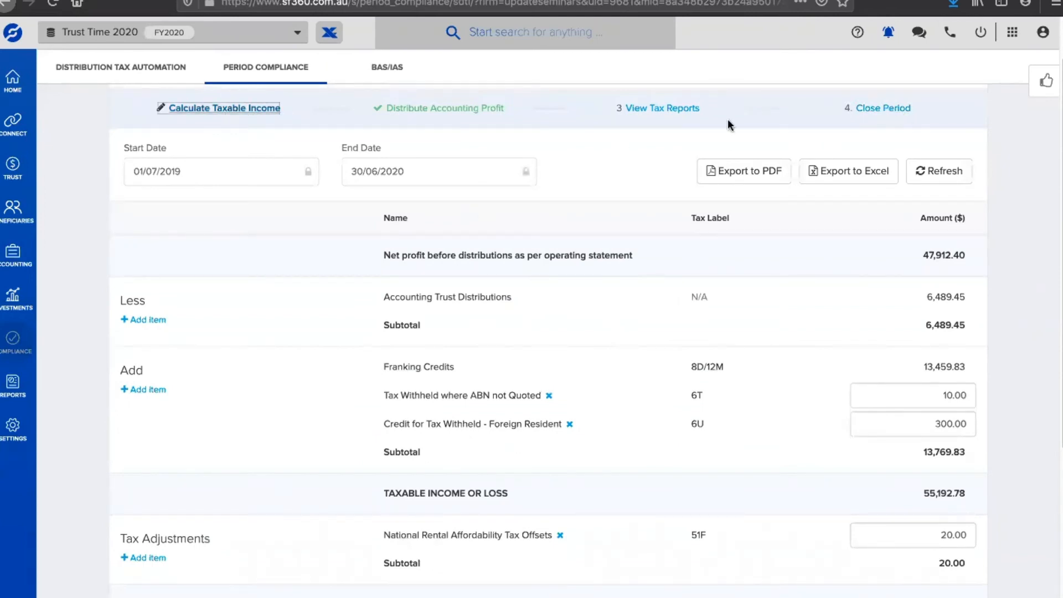
Step: Generate the 2020 Statement of Taxable Income as a PDF from the tax reports stage and review its added items
{"action": "left_click", "coordinate": [685, 108]}
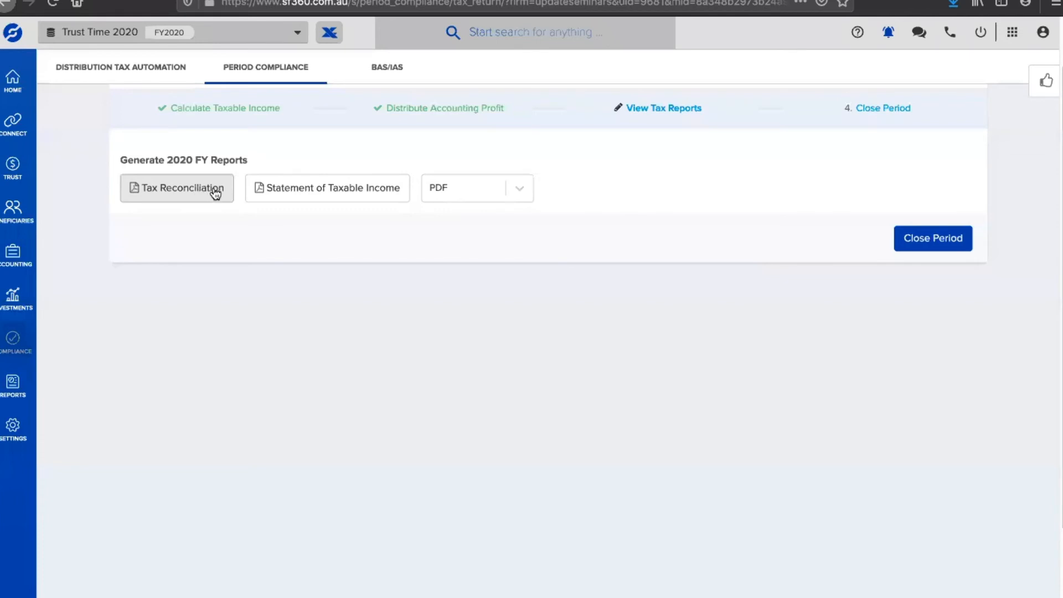
{"action": "left_click", "coordinate": [304, 194]}
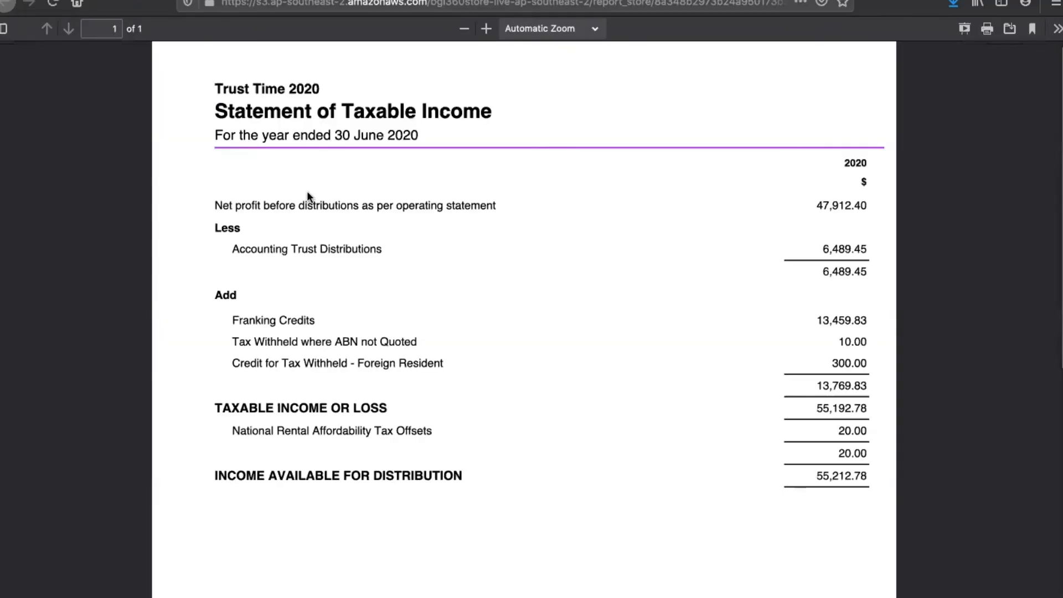
{"action": "triple_click", "coordinate": [374, 363]}
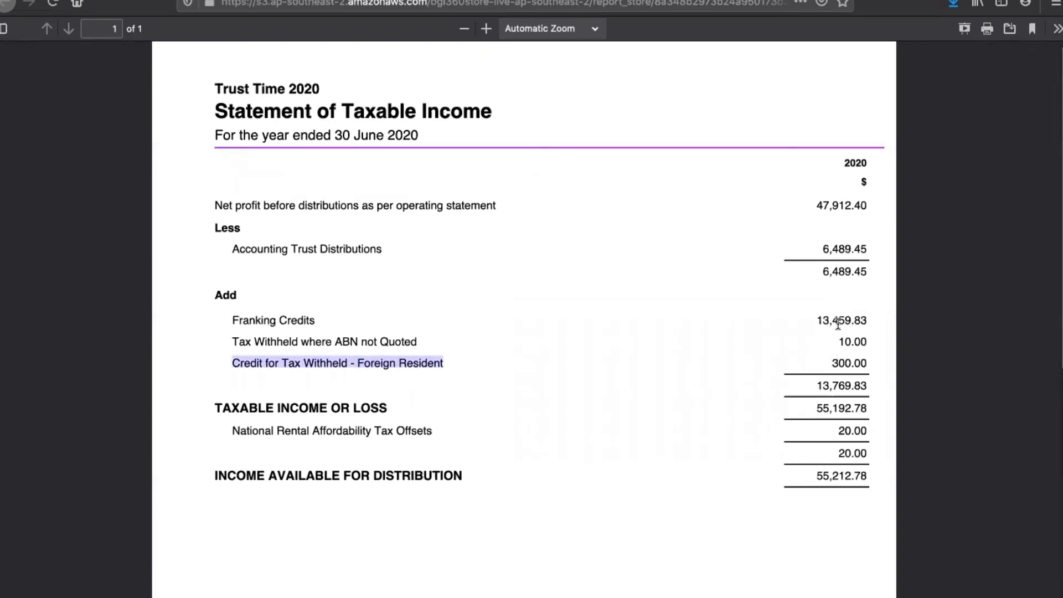
{"action": "scroll", "coordinate": [738, 319], "scroll_direction": "down", "scroll_amount": 5}
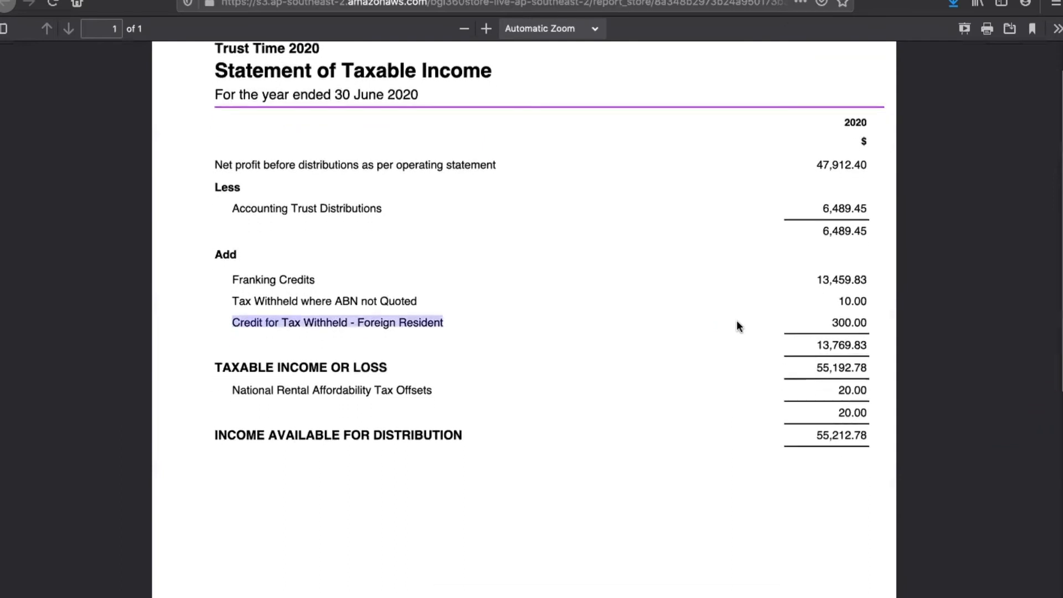
{"action": "scroll", "coordinate": [733, 323], "scroll_direction": "down", "scroll_amount": 3}
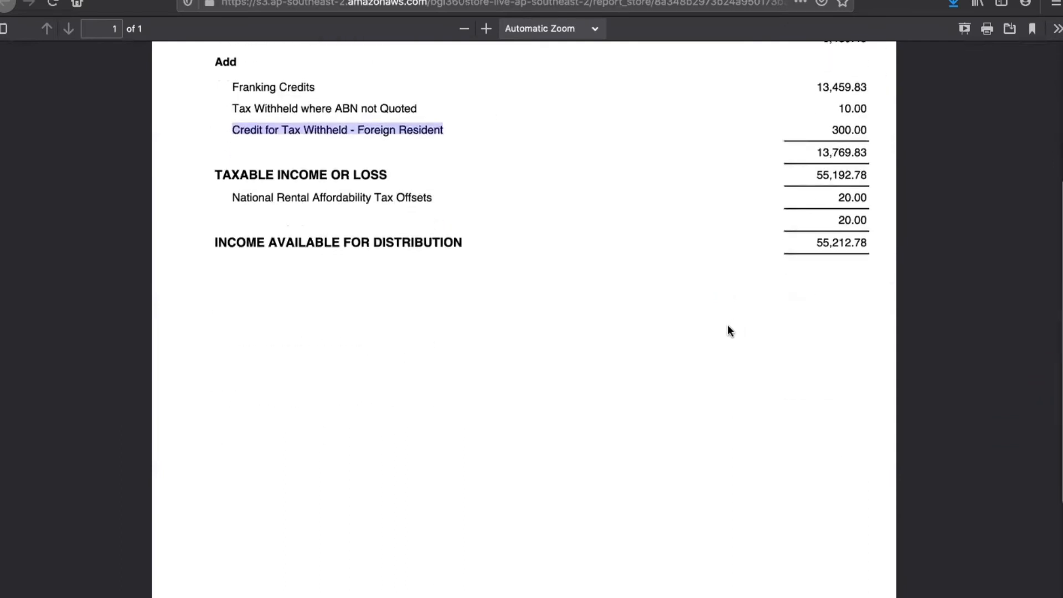
{"action": "scroll", "coordinate": [726, 330], "scroll_direction": "up", "scroll_amount": 7}
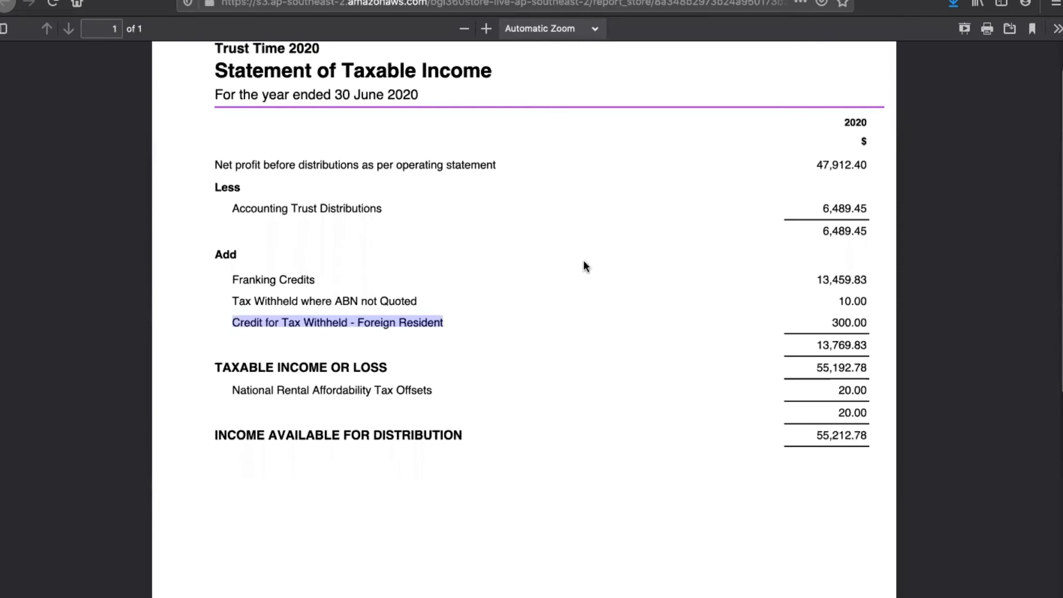
{"action": "scroll", "coordinate": [583, 262], "scroll_direction": "up", "scroll_amount": 2}
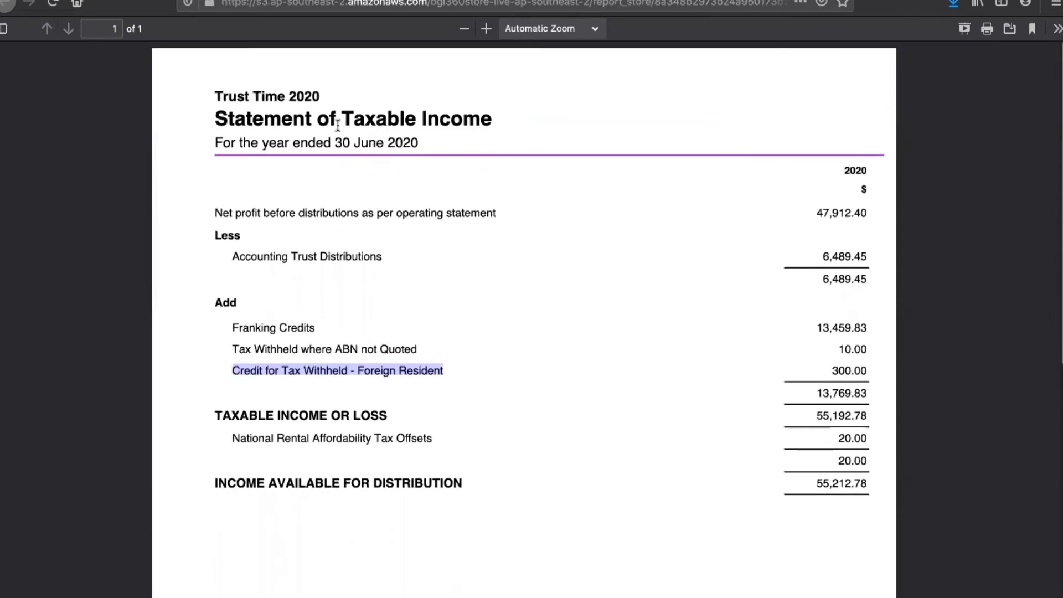
{"action": "left_click", "coordinate": [272, 1]}
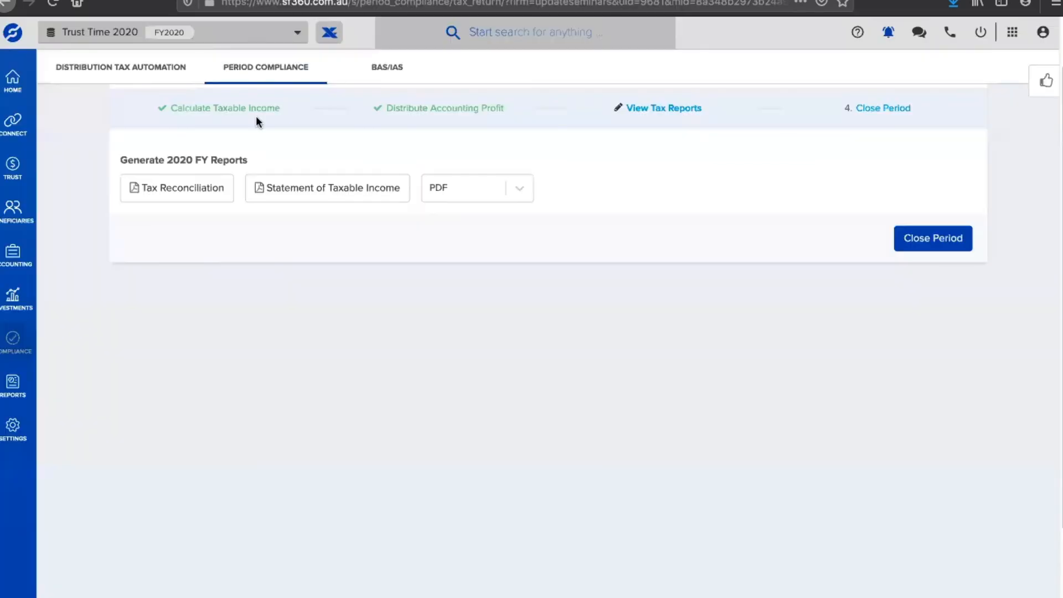
Step: Generate the 2020 Tax Reconciliation report as a PDF, review its tax label entries and return to the tax reports stage
{"action": "left_click", "coordinate": [212, 188]}
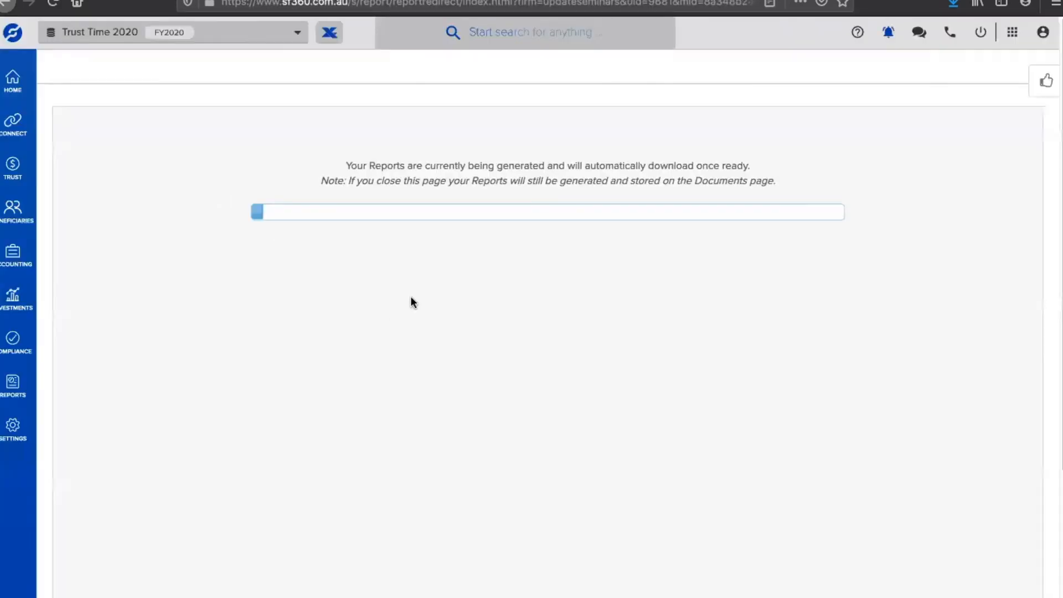
{"action": "scroll", "coordinate": [453, 316], "scroll_direction": "down", "scroll_amount": 12}
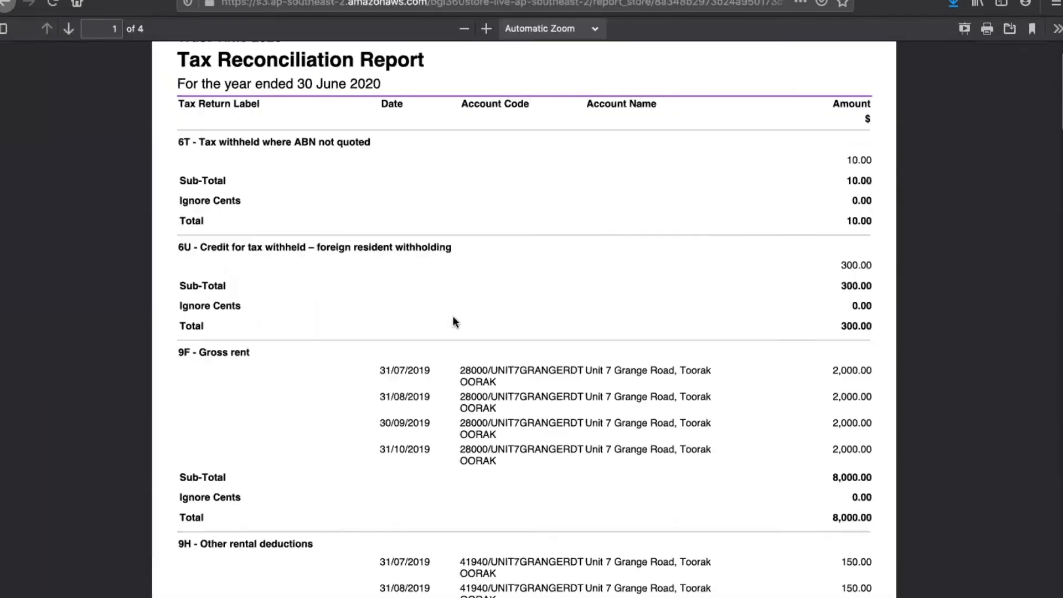
{"action": "scroll", "coordinate": [453, 314], "scroll_direction": "down", "scroll_amount": 10}
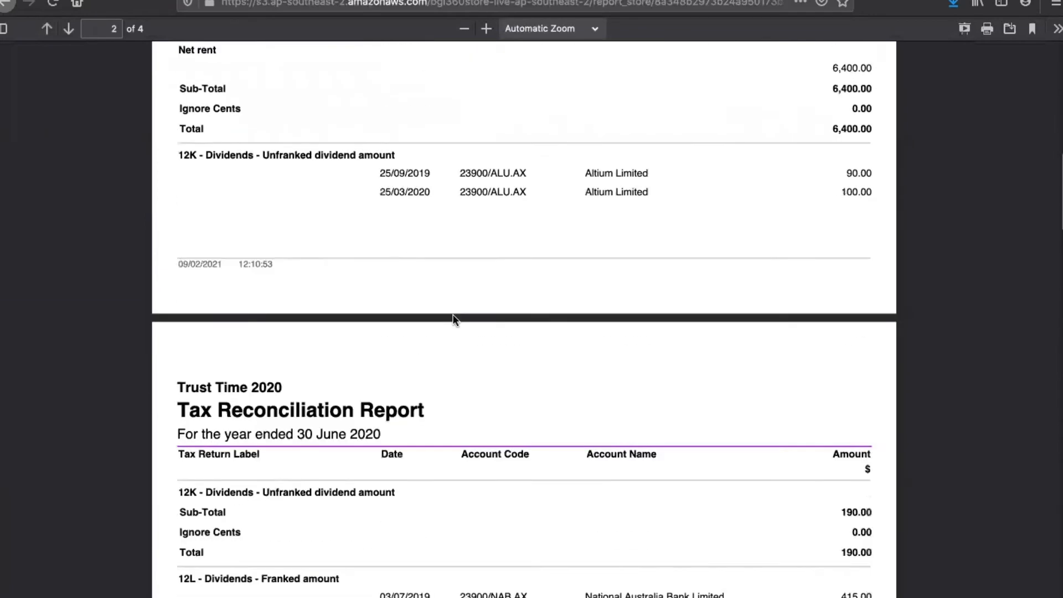
{"action": "scroll", "coordinate": [450, 307], "scroll_direction": "up", "scroll_amount": 10}
{"action": "scroll", "coordinate": [447, 301], "scroll_direction": "up", "scroll_amount": 7}
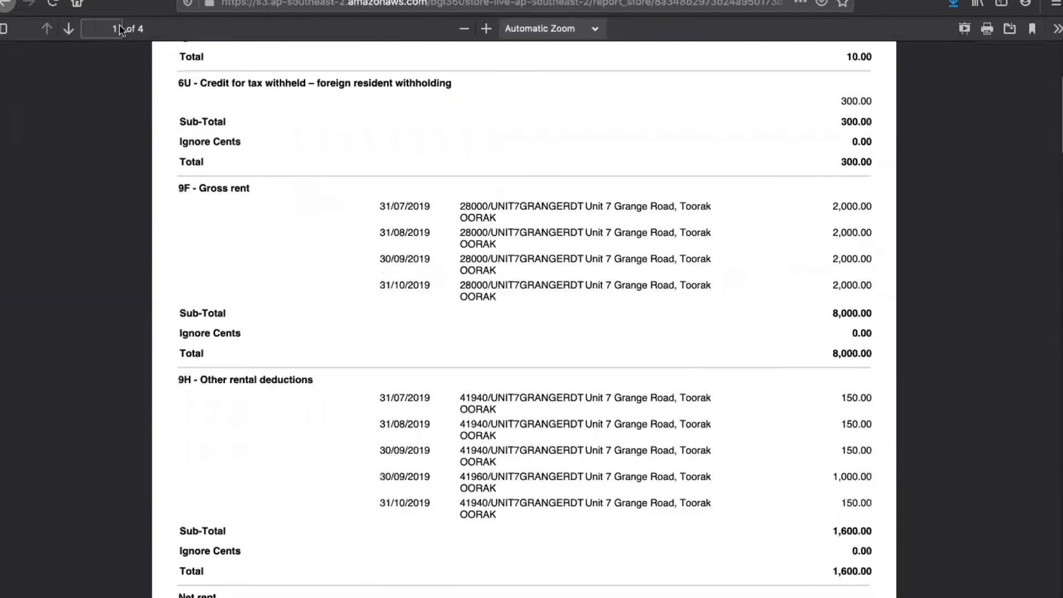
{"action": "left_click", "coordinate": [114, 0]}
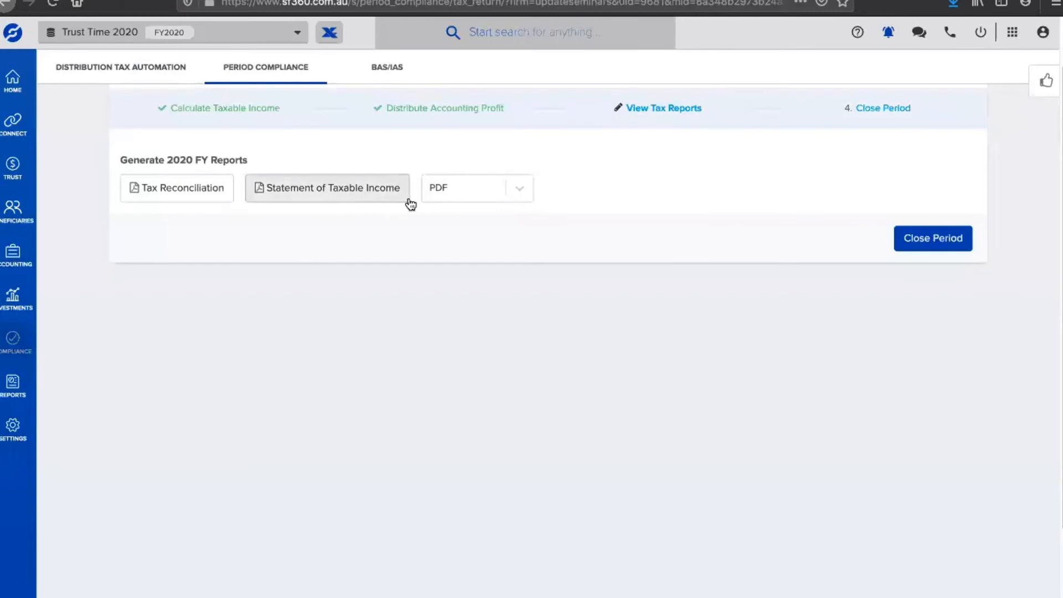
Step: Check the report format options and the Close Period confirmation for FY 2020, leaving the period open
{"action": "left_click", "coordinate": [503, 187]}
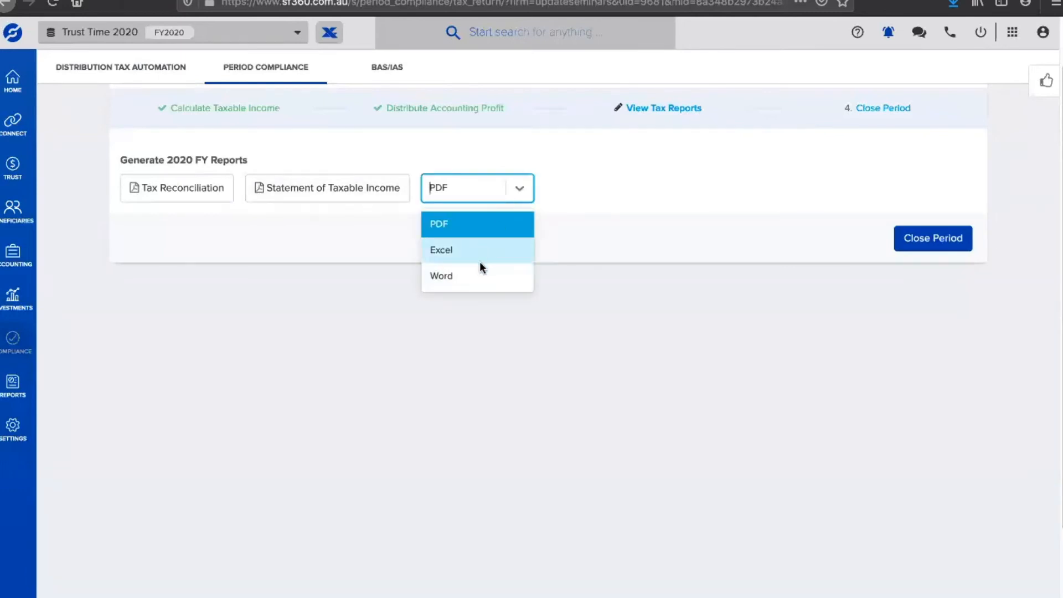
{"action": "left_click", "coordinate": [635, 141]}
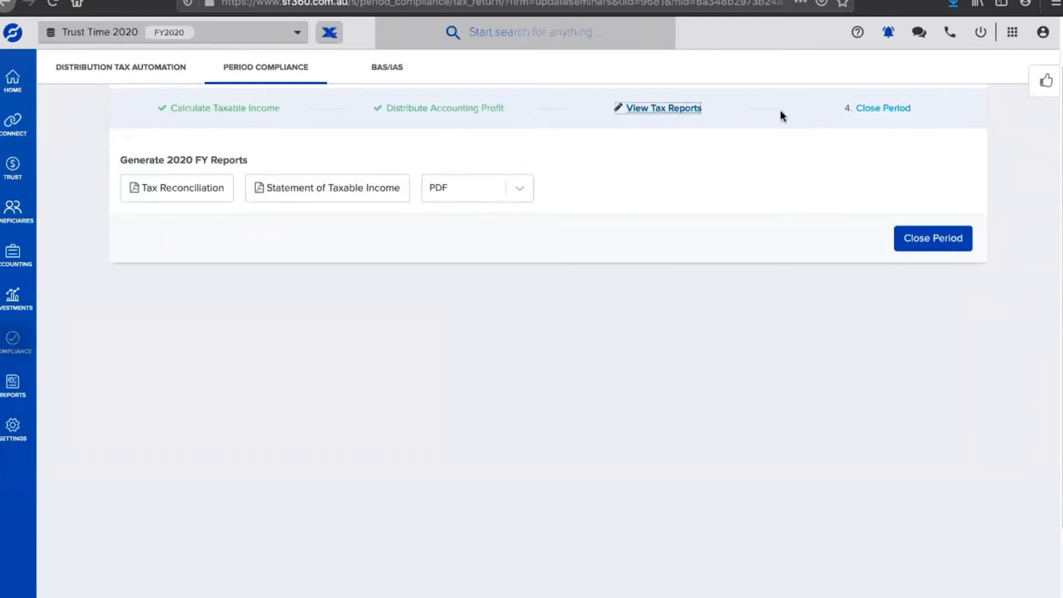
{"action": "left_click", "coordinate": [883, 109]}
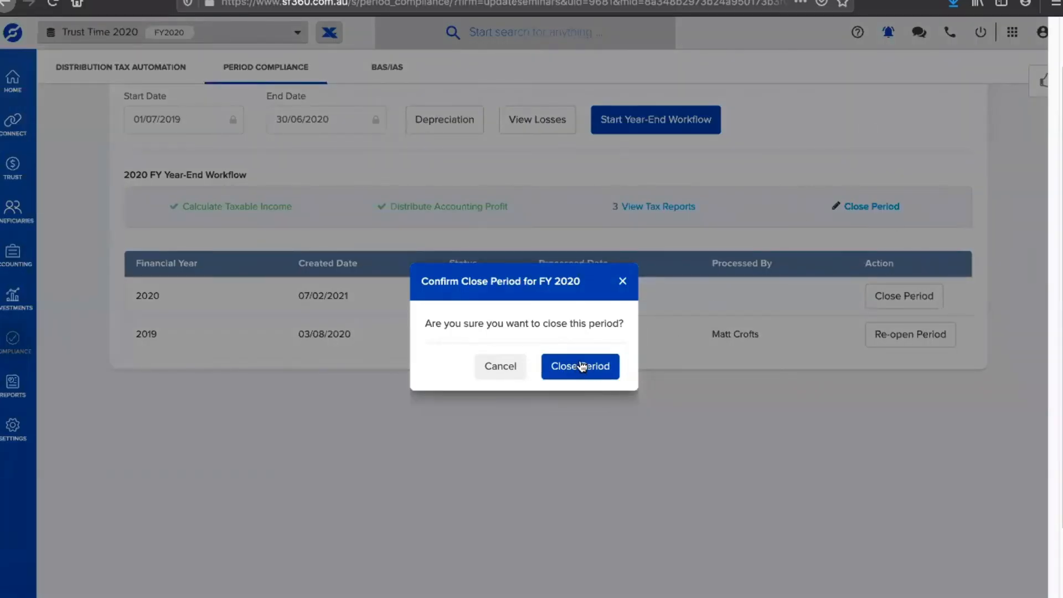
{"action": "left_click", "coordinate": [507, 366]}
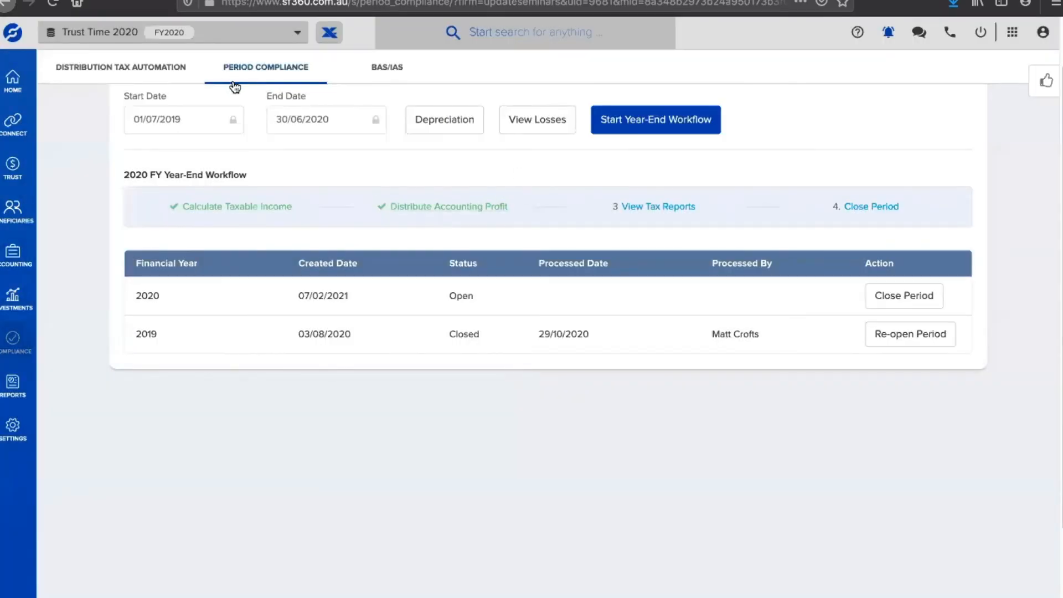
Step: Switch to the Company Time 2020 entity and calculate its profit/(loss) for the 2019 financial year
{"action": "left_click", "coordinate": [117, 36]}
{"action": "type", "text": "Compan"}
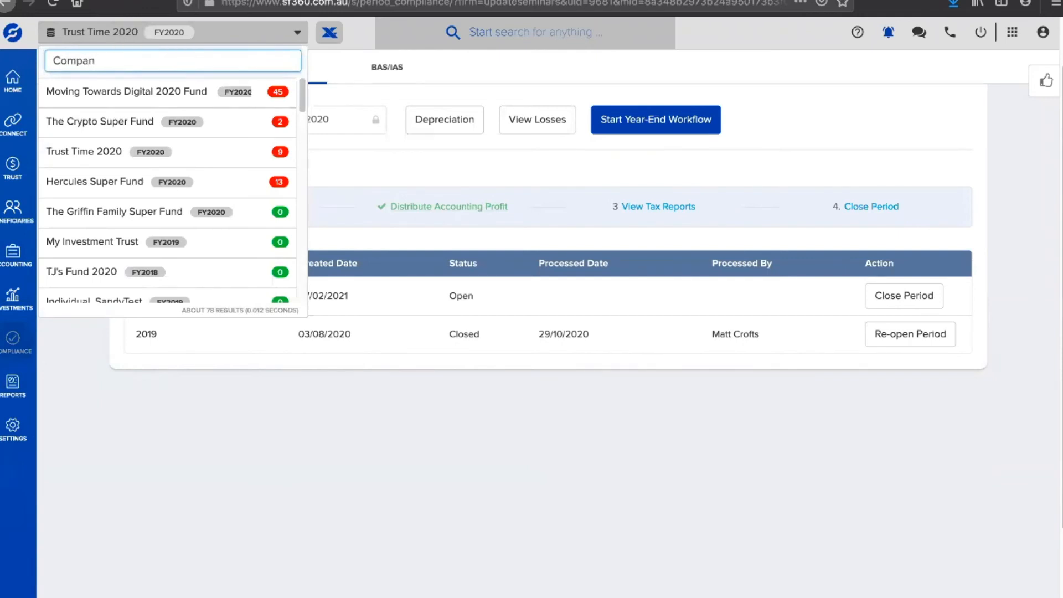
{"action": "left_click", "coordinate": [127, 89]}
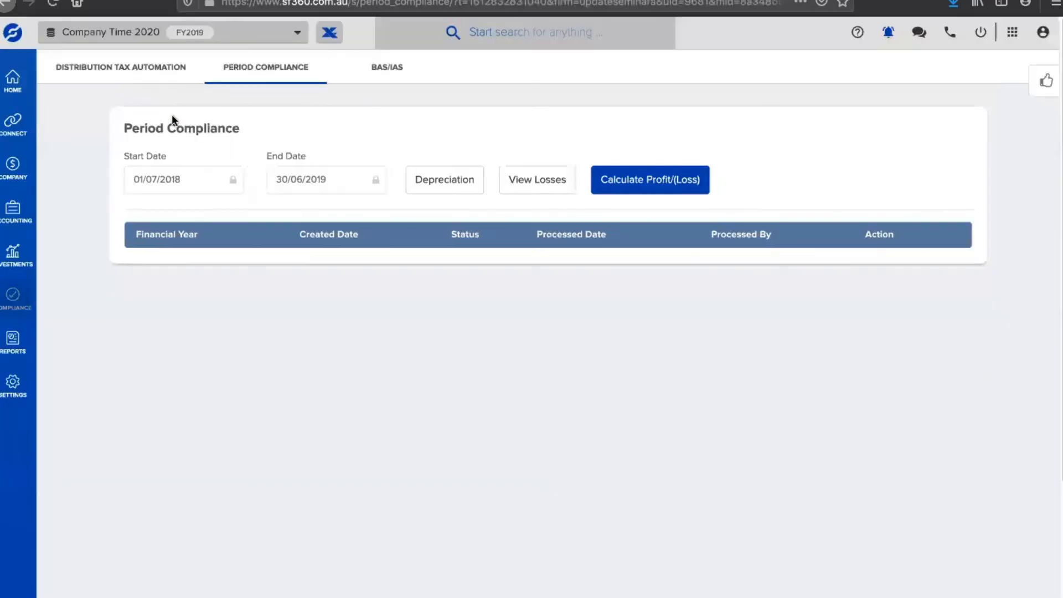
{"action": "left_click", "coordinate": [633, 188]}
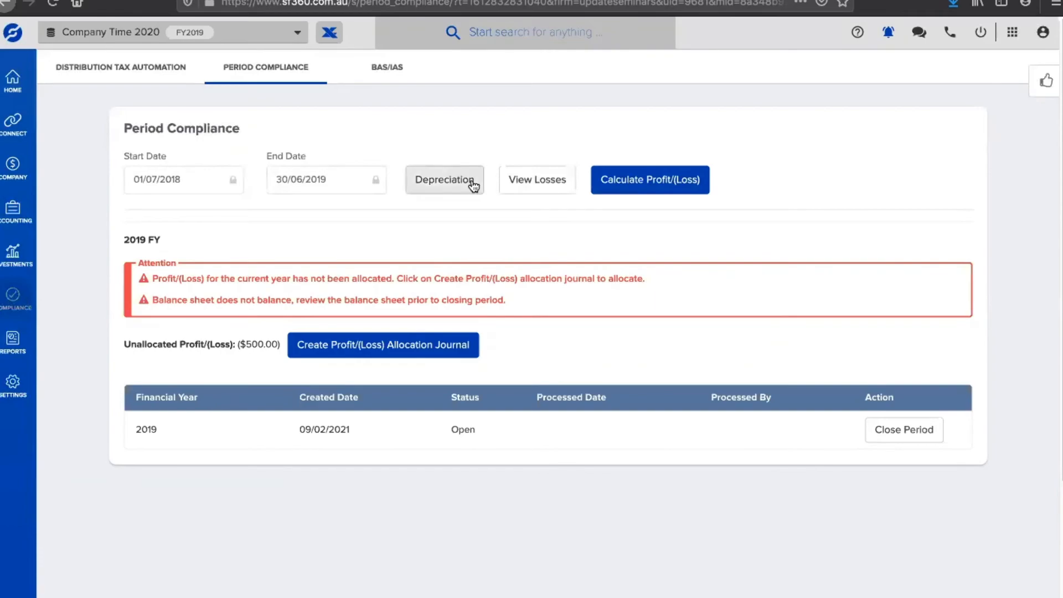
Step: View the company's losses, return to the presentation and advance to the Simple Invest 360 - Report Improvements slide
{"action": "left_click", "coordinate": [526, 182]}
{"action": "left_click", "coordinate": [707, 259]}
{"action": "left_click", "coordinate": [728, 69]}
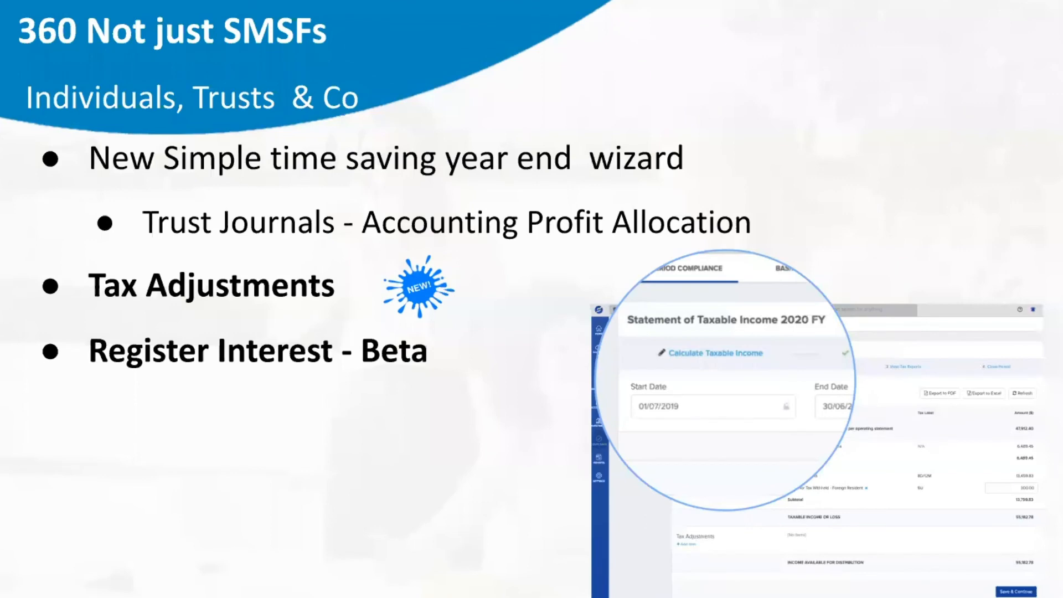
{"action": "key", "text": "Right"}
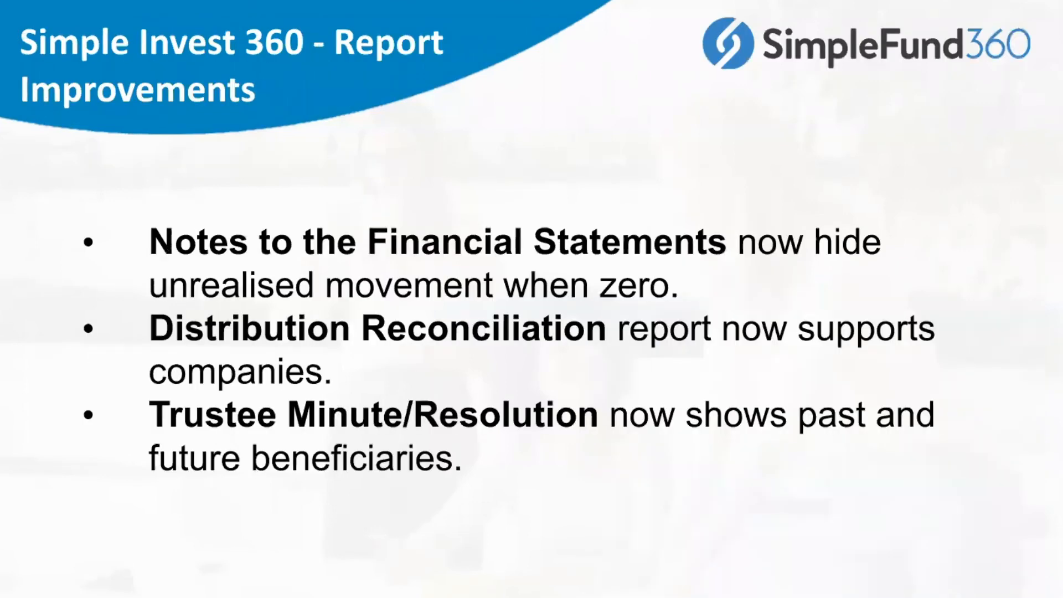